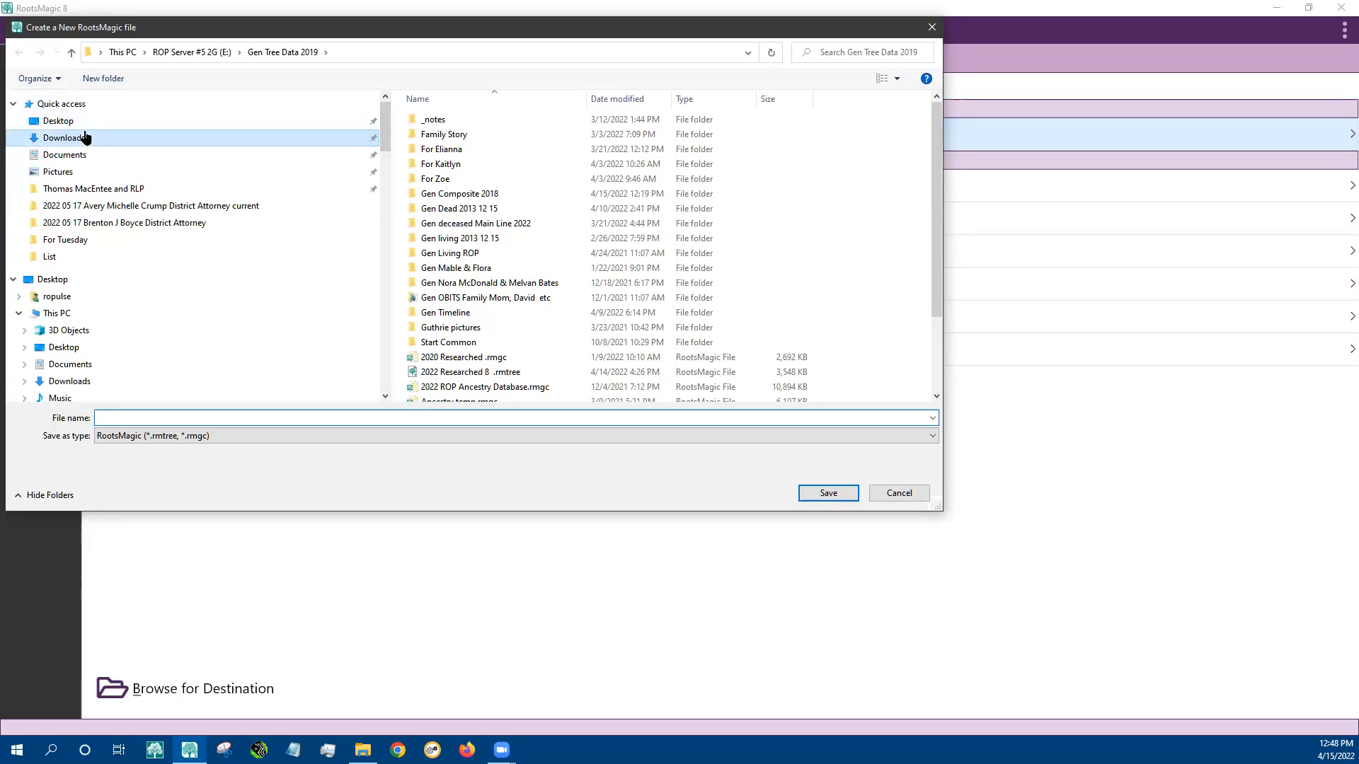
Name the new family file 'Test 5' and save it in the Downloads folder
click(188, 417)
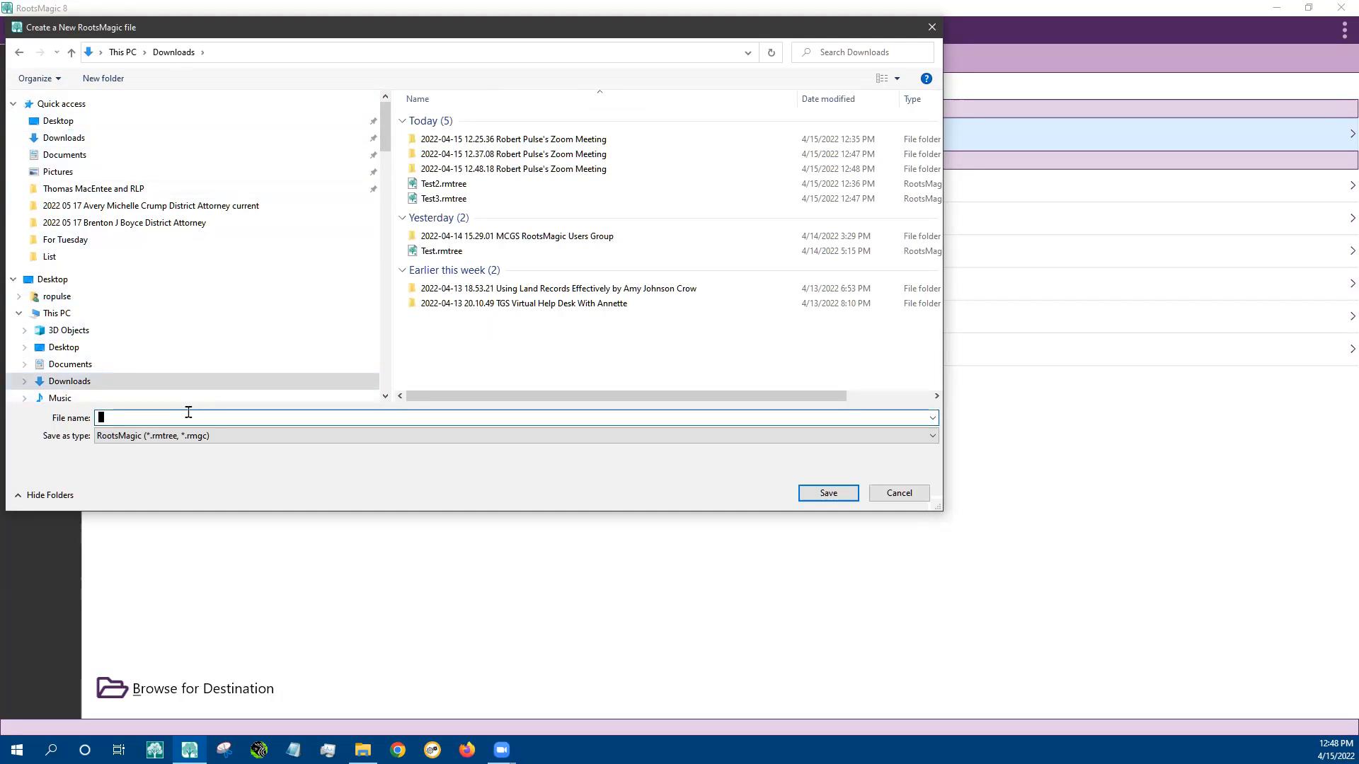
text(Test 5)
click(827, 492)
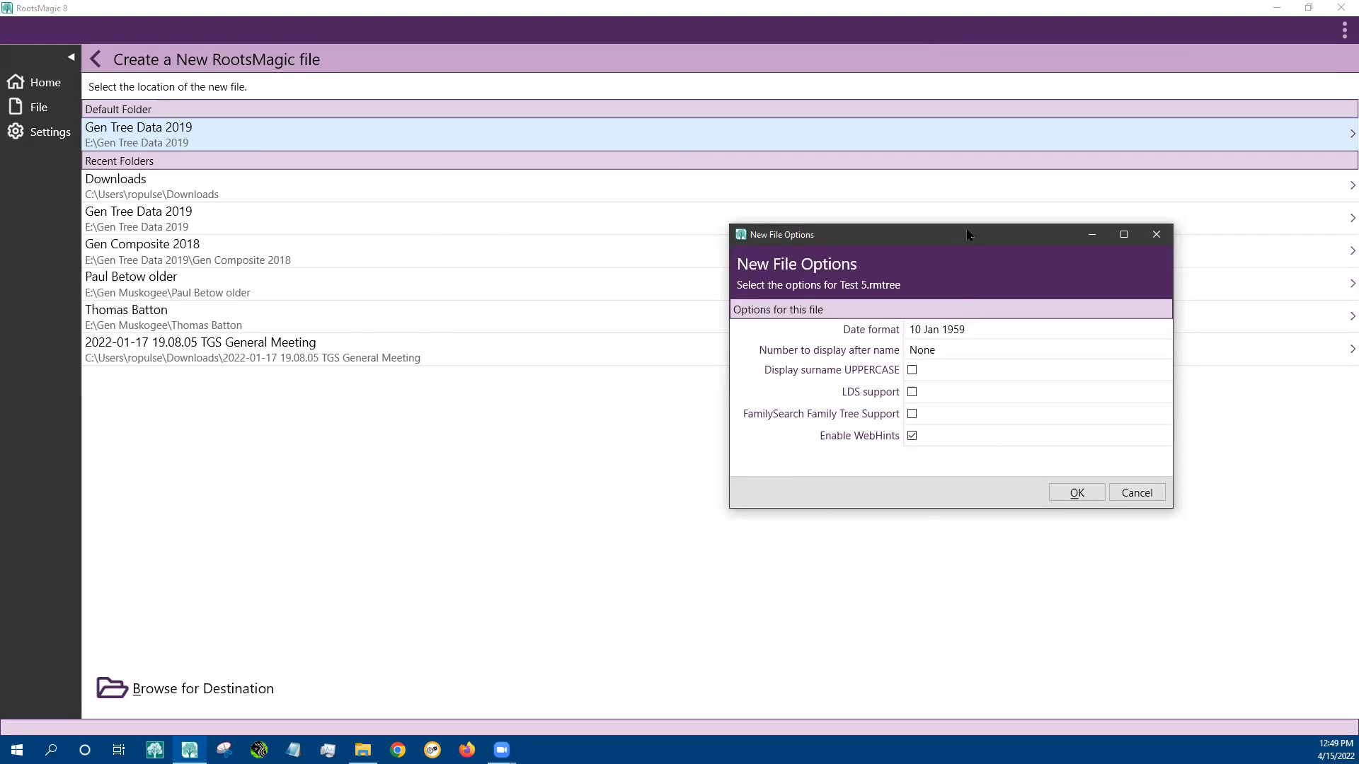
Show Reference number after names, uppercase surnames, enable LDS and FamilySearch support, and create the file
drag(974, 236, 506, 129)
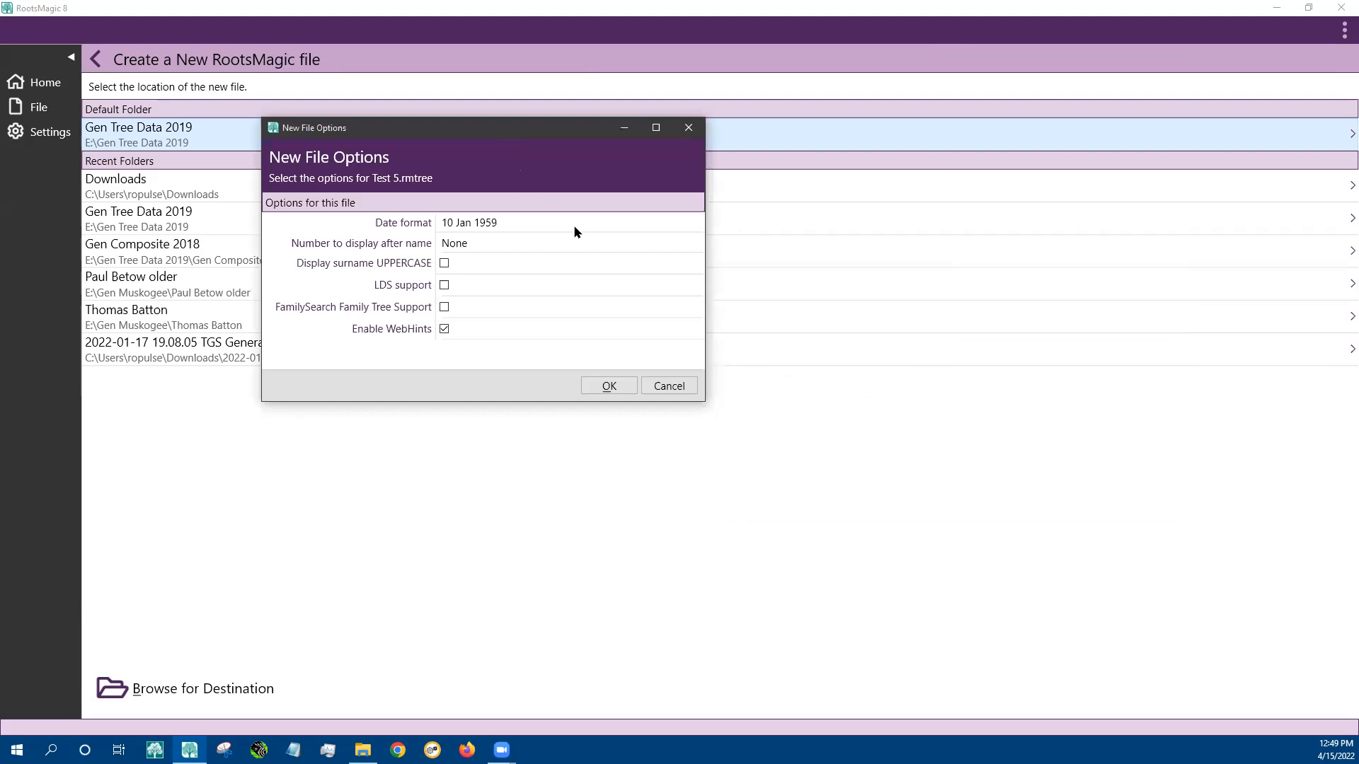
click(460, 242)
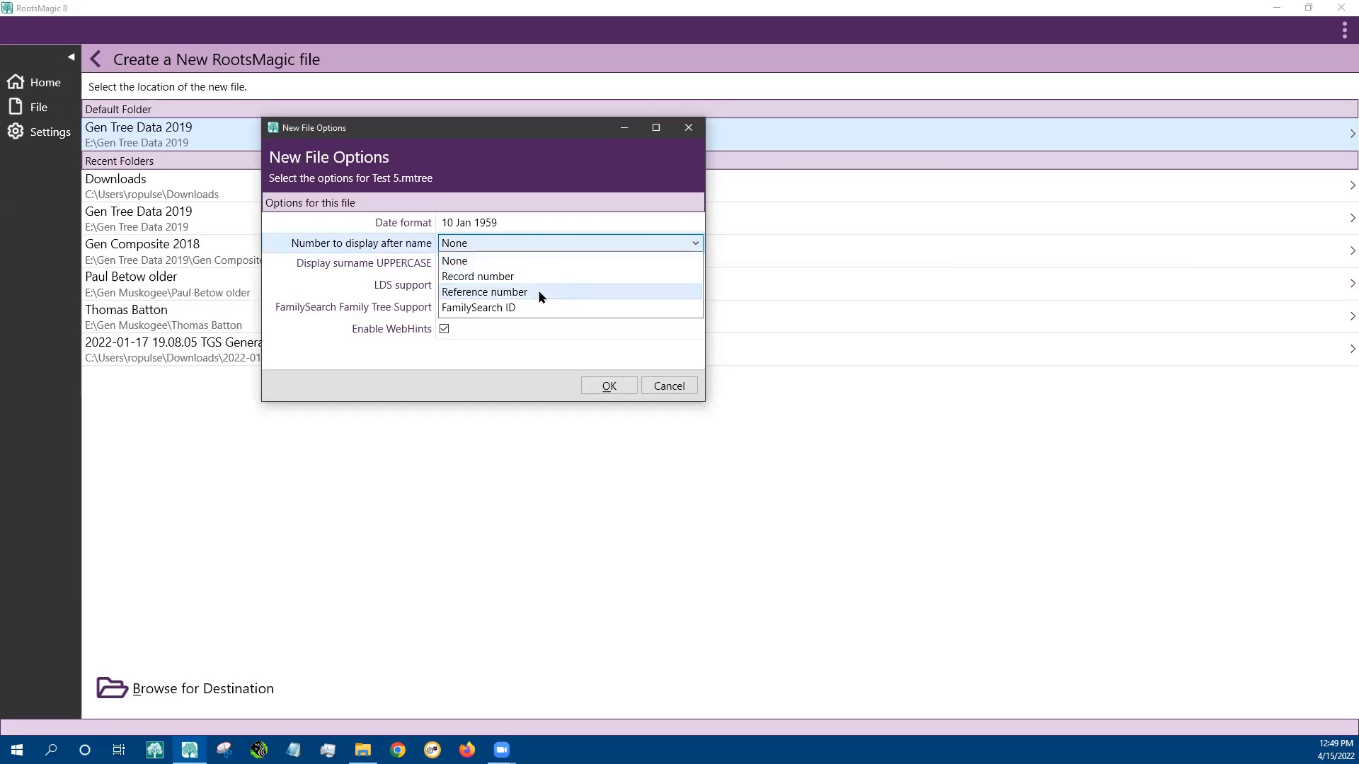
click(476, 308)
click(544, 245)
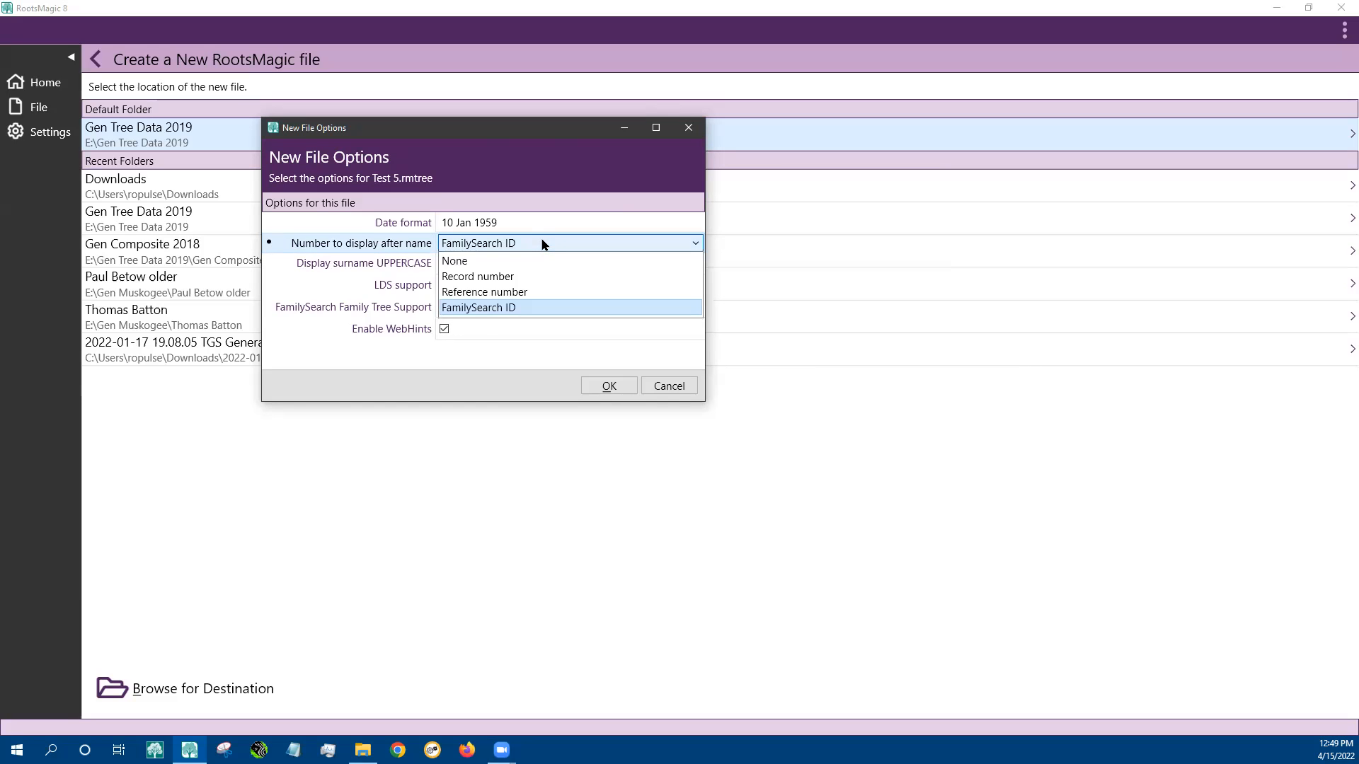
click(511, 292)
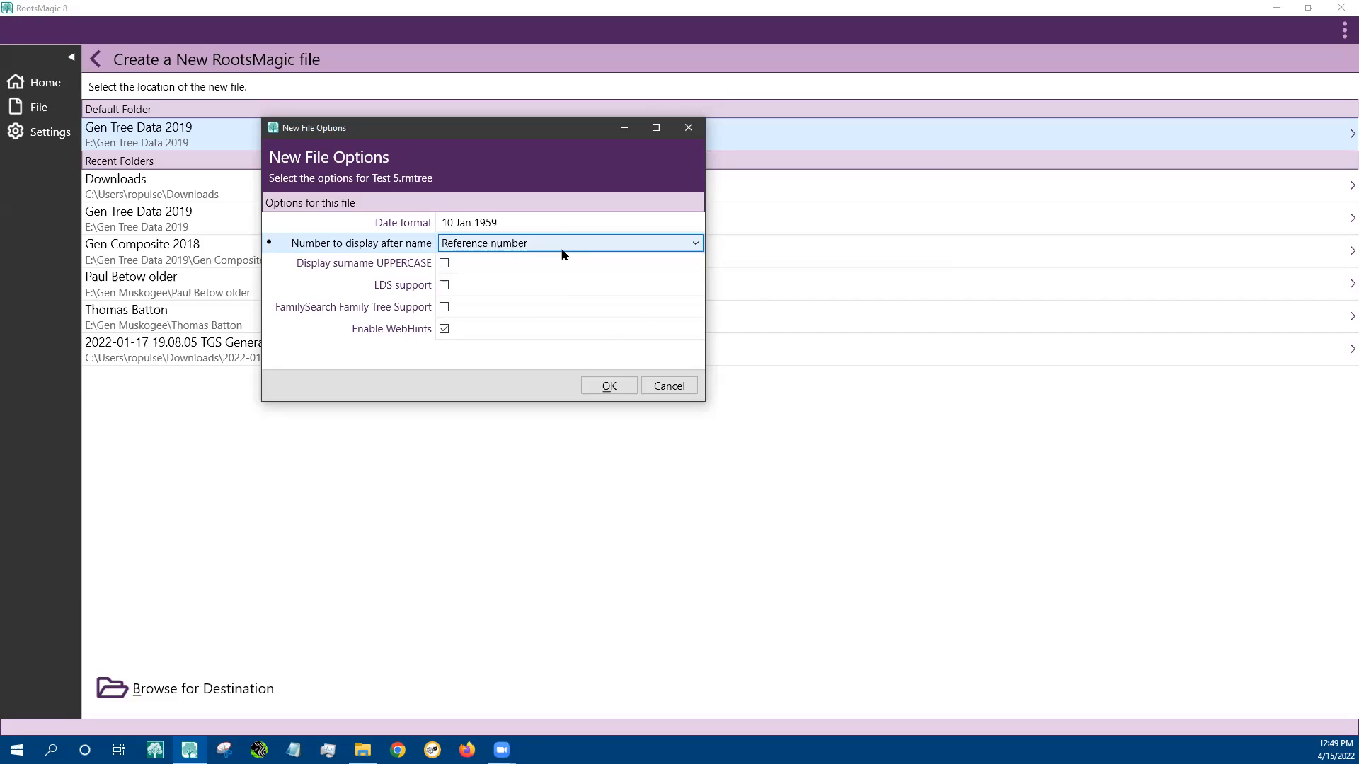
click(441, 263)
click(443, 263)
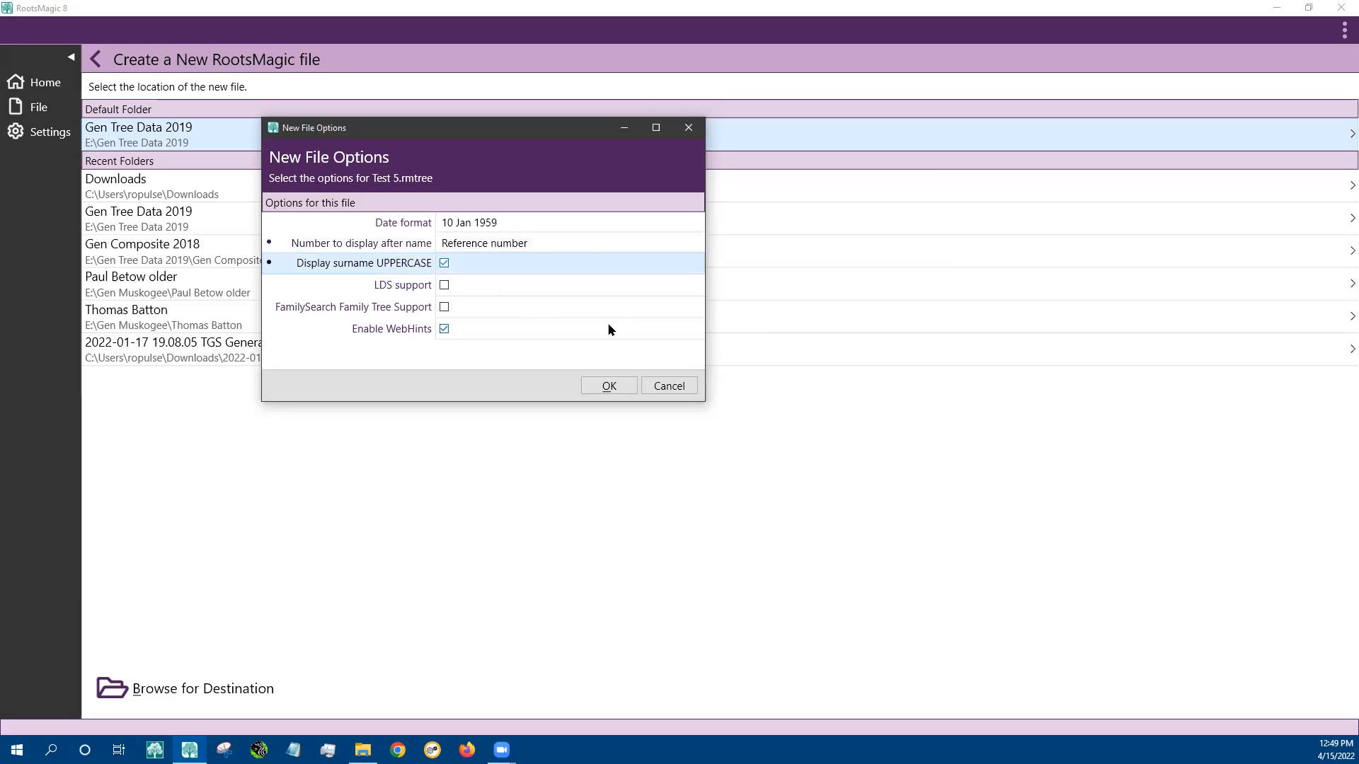
click(445, 286)
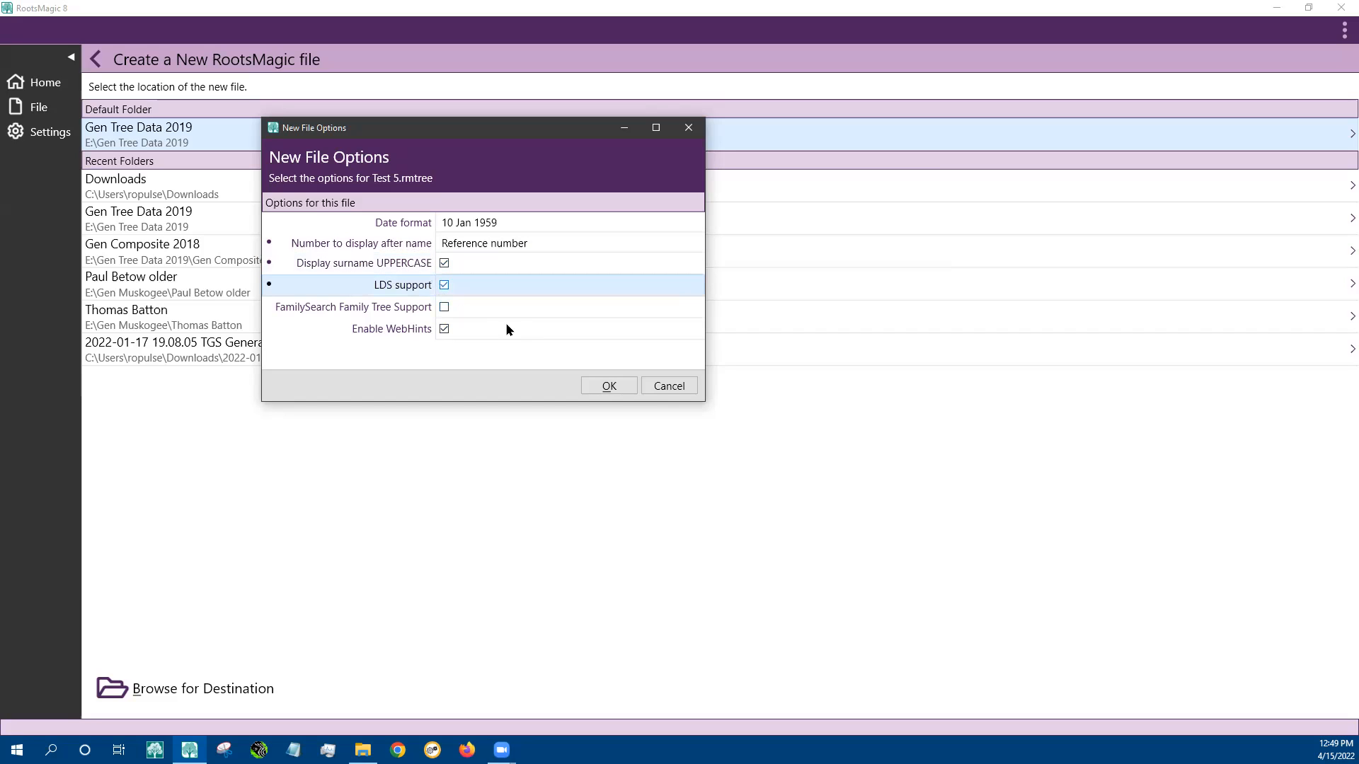
click(444, 307)
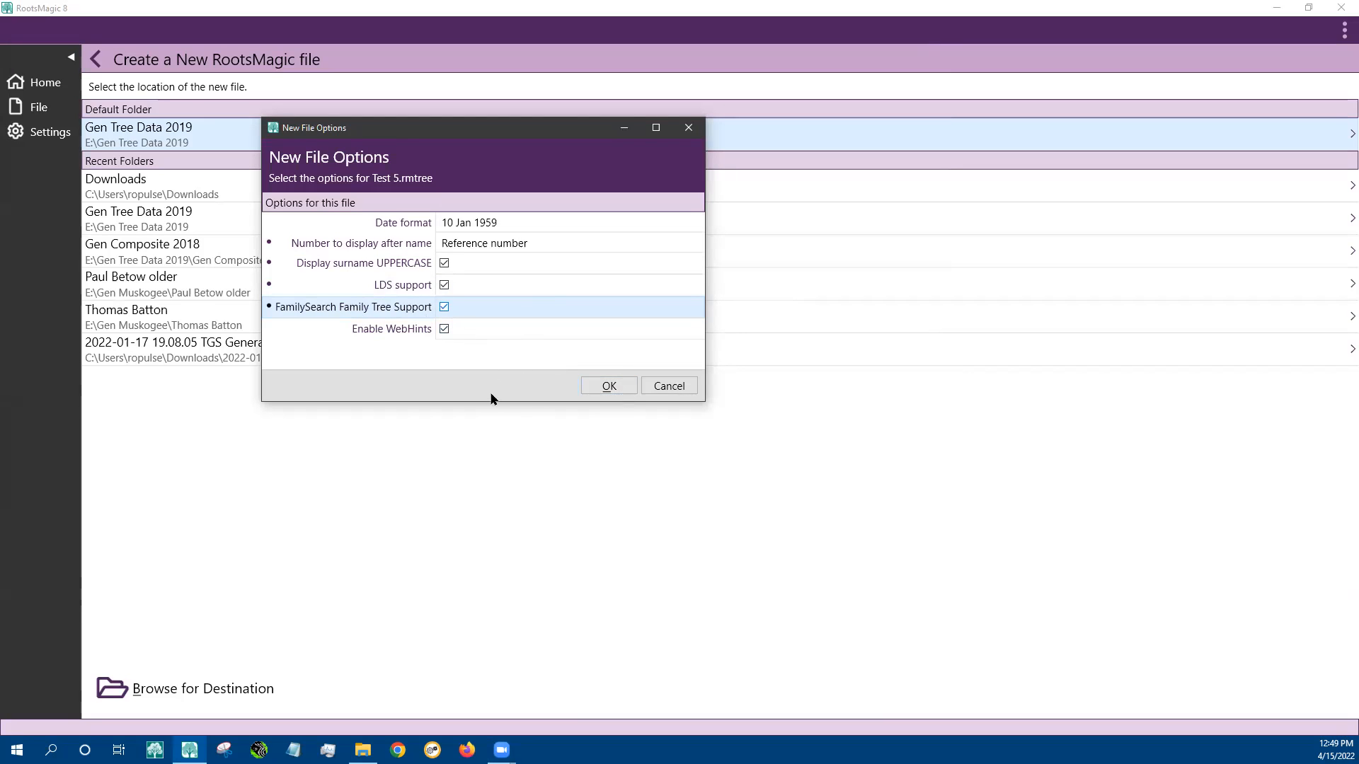
click(608, 391)
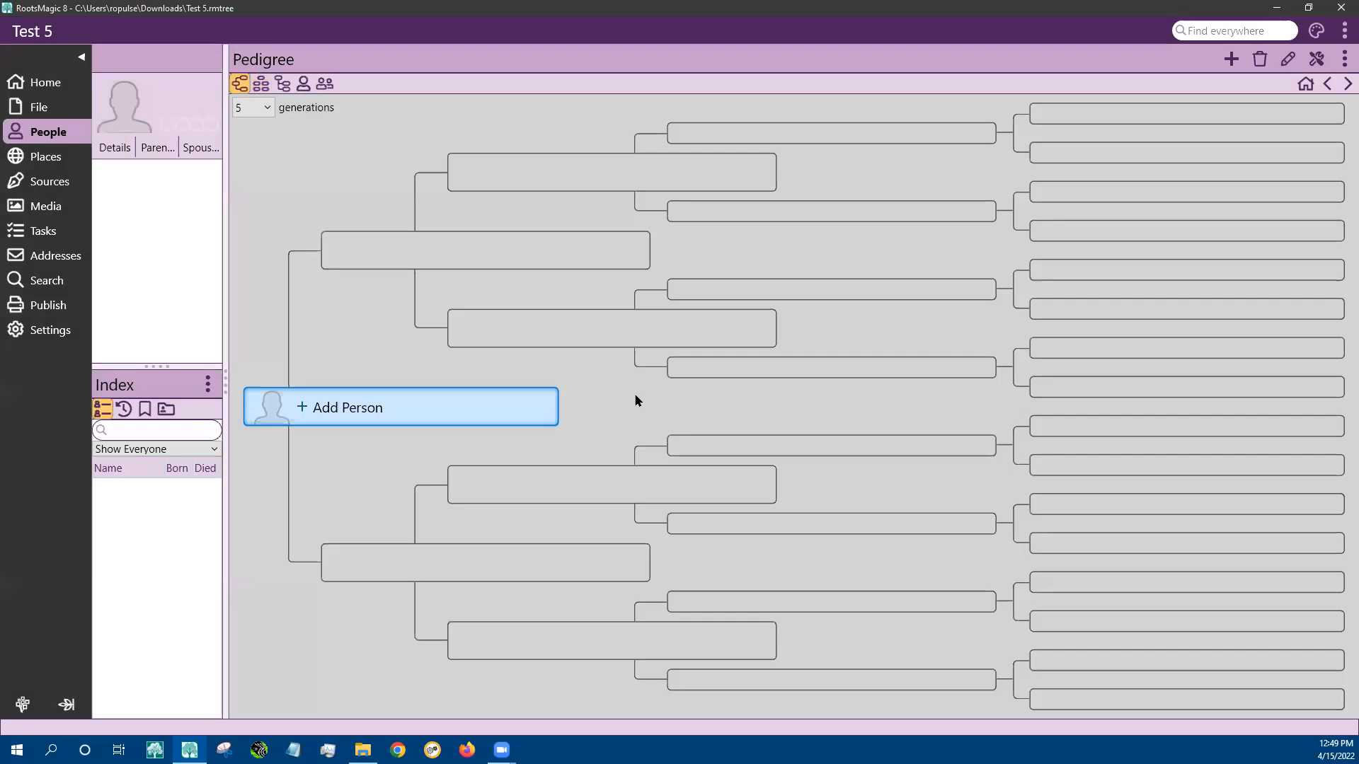
Add a new male person, entering the given name and surname
click(340, 410)
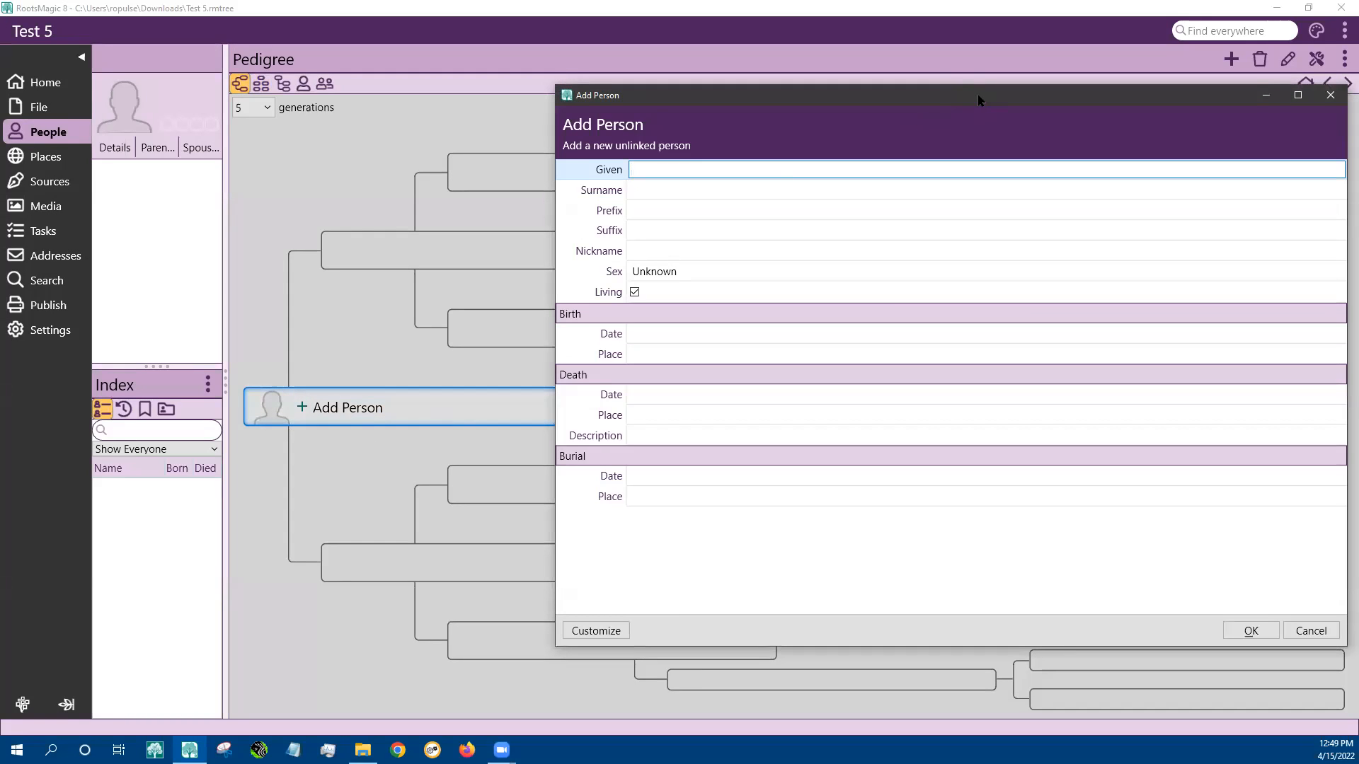
drag(979, 100, 644, 90)
click(448, 179)
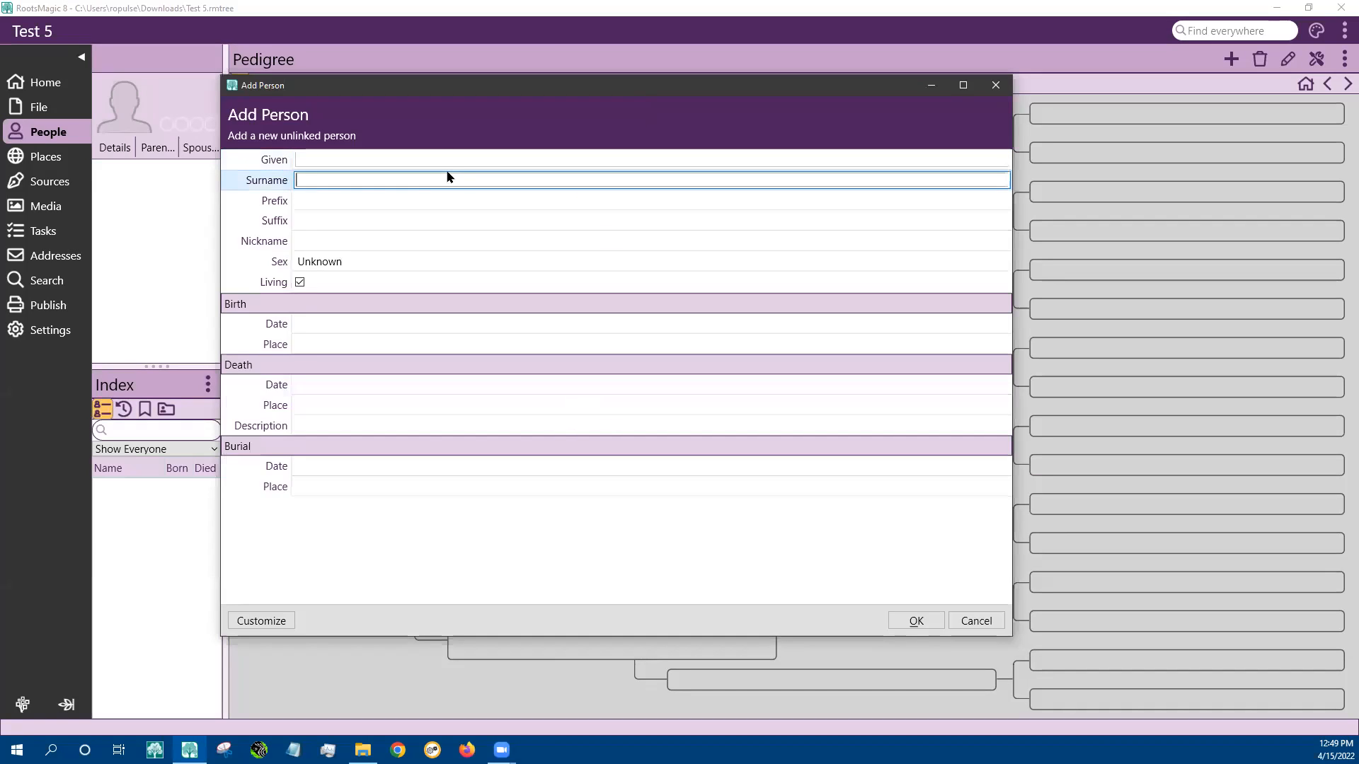
click(443, 162)
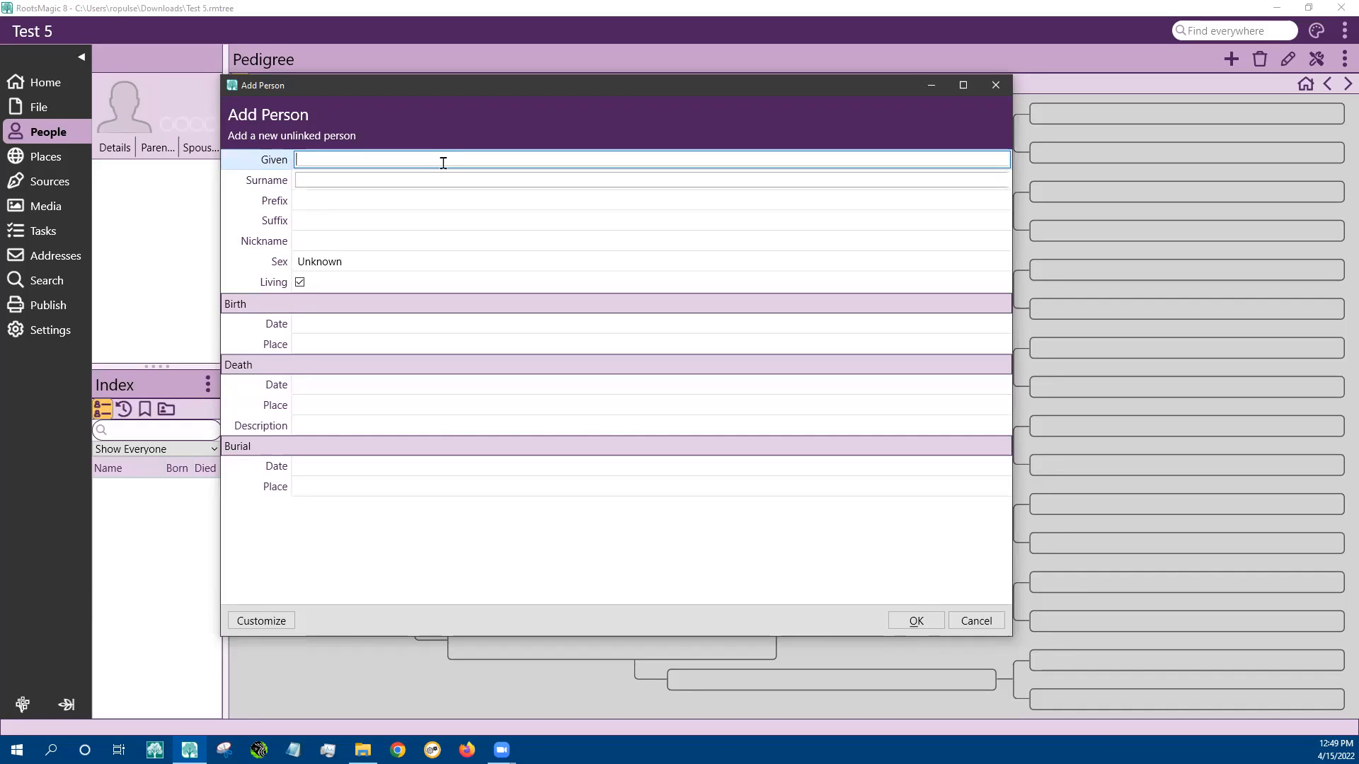
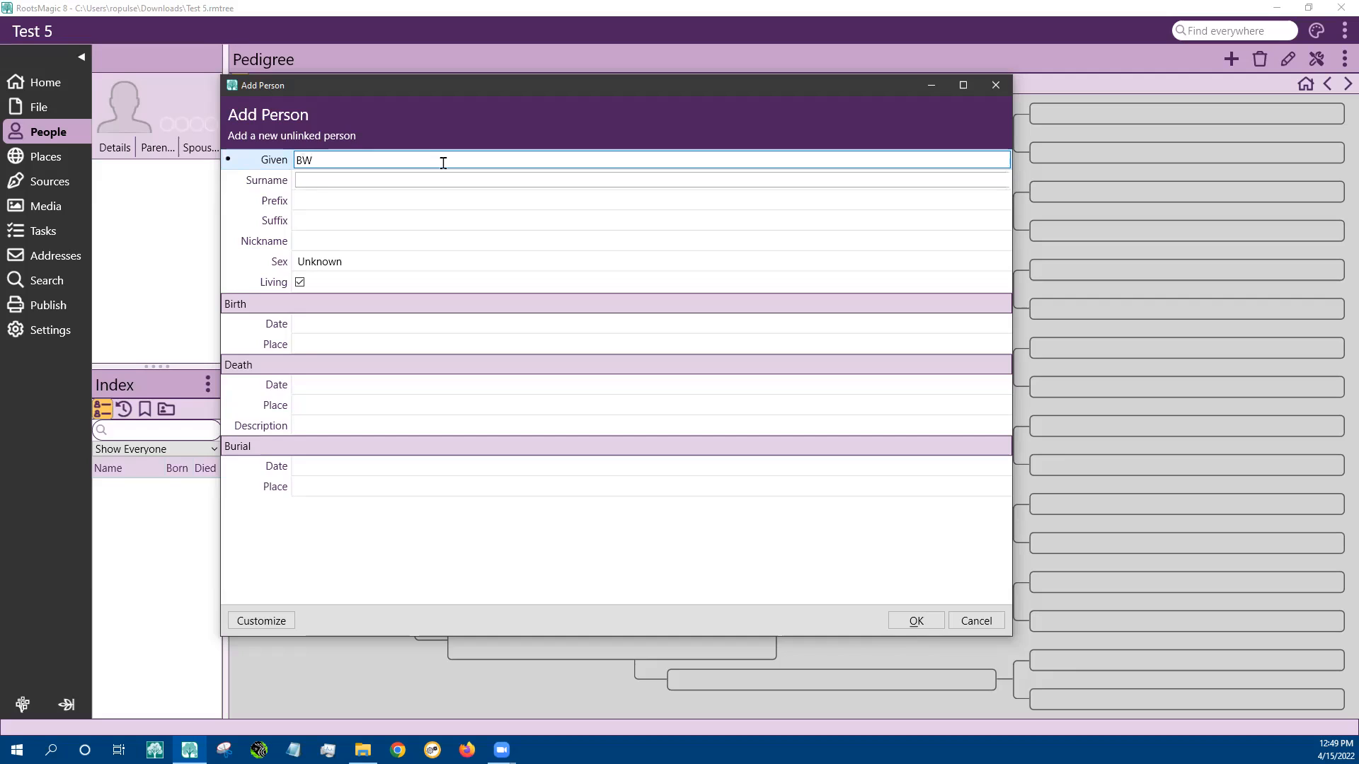
click(371, 185)
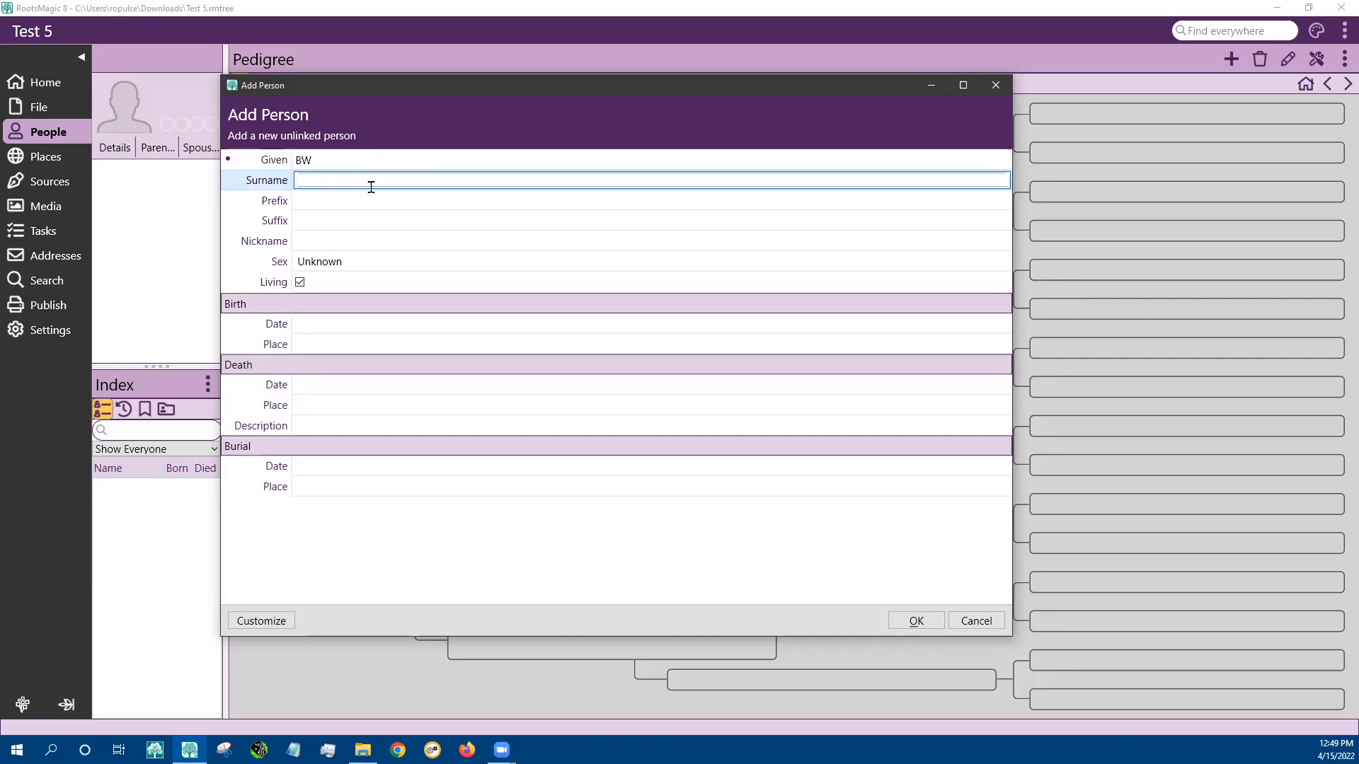
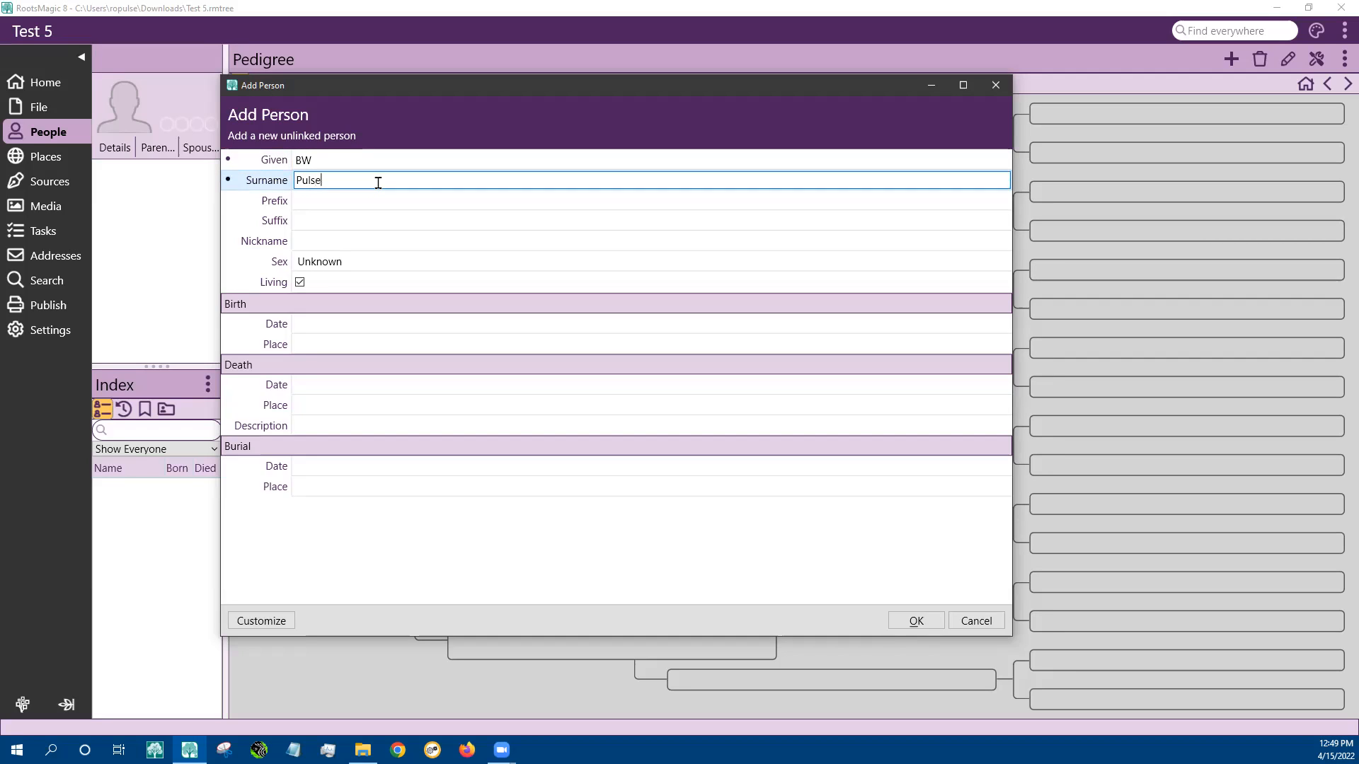
click(312, 262)
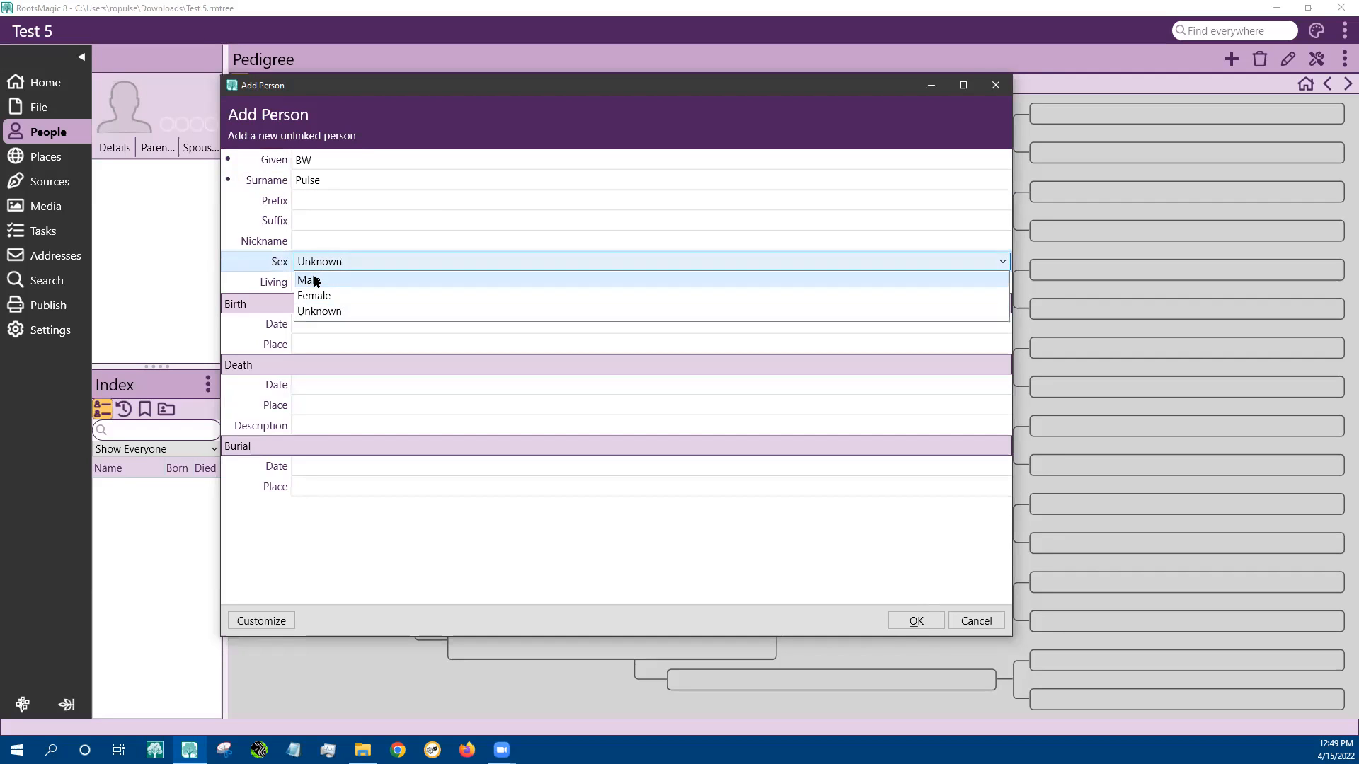
click(313, 281)
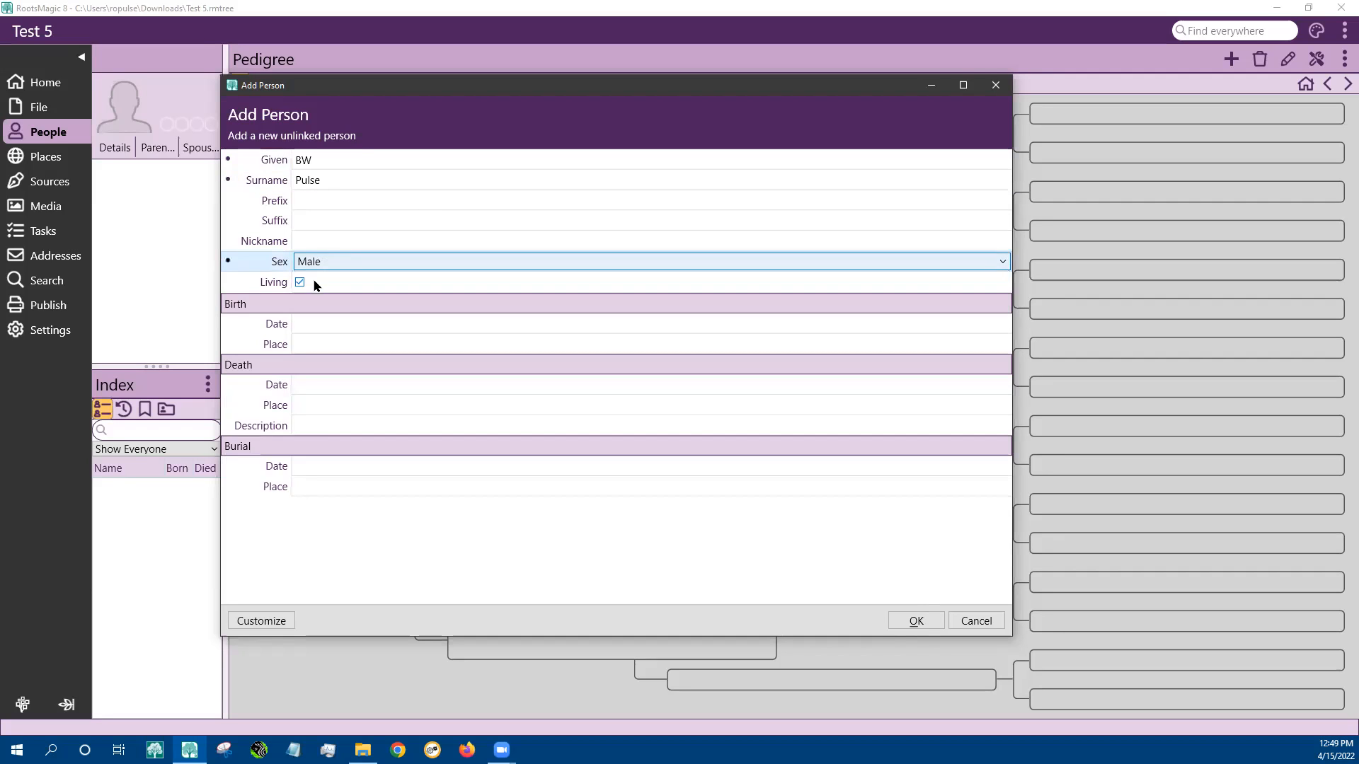
Enter birth date 'Before 1935' and look up Kansas City for the birth place in the gazetteer
click(324, 327)
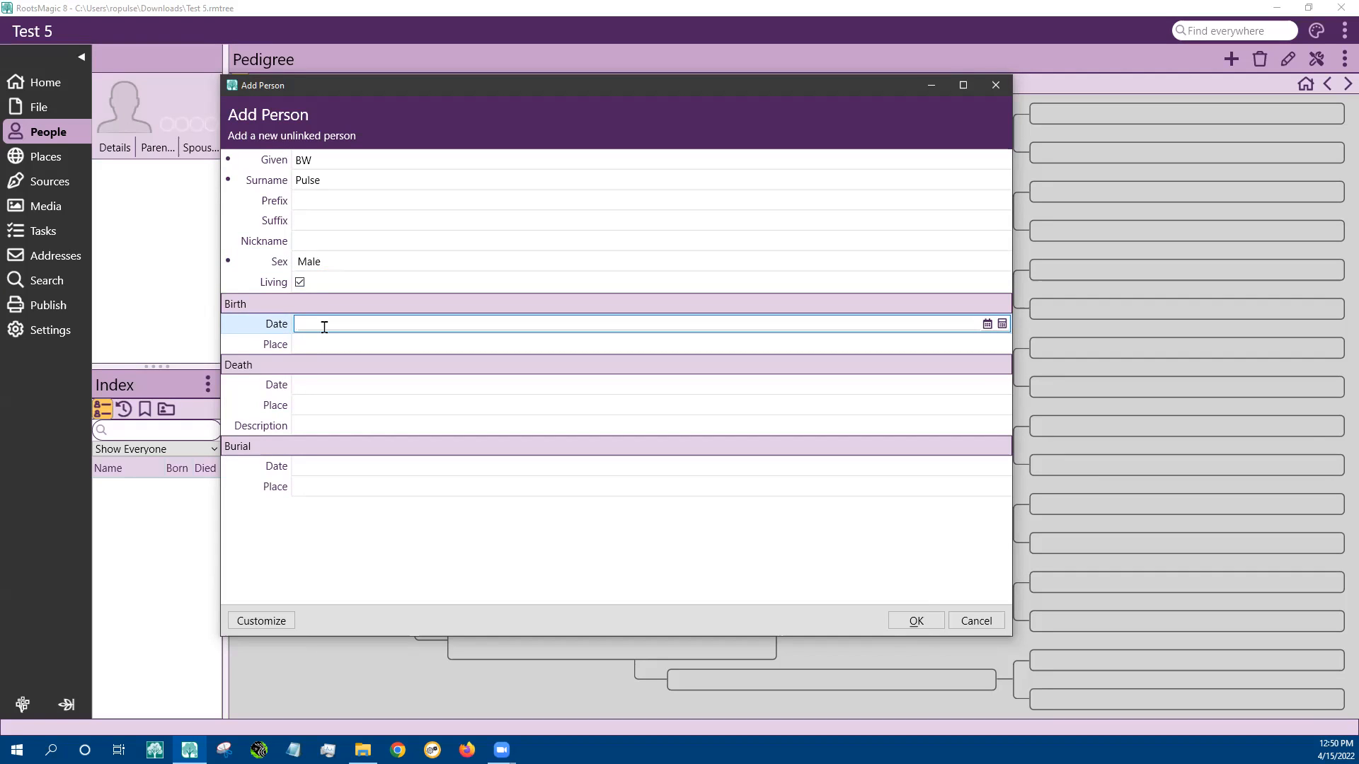
text(Befor)
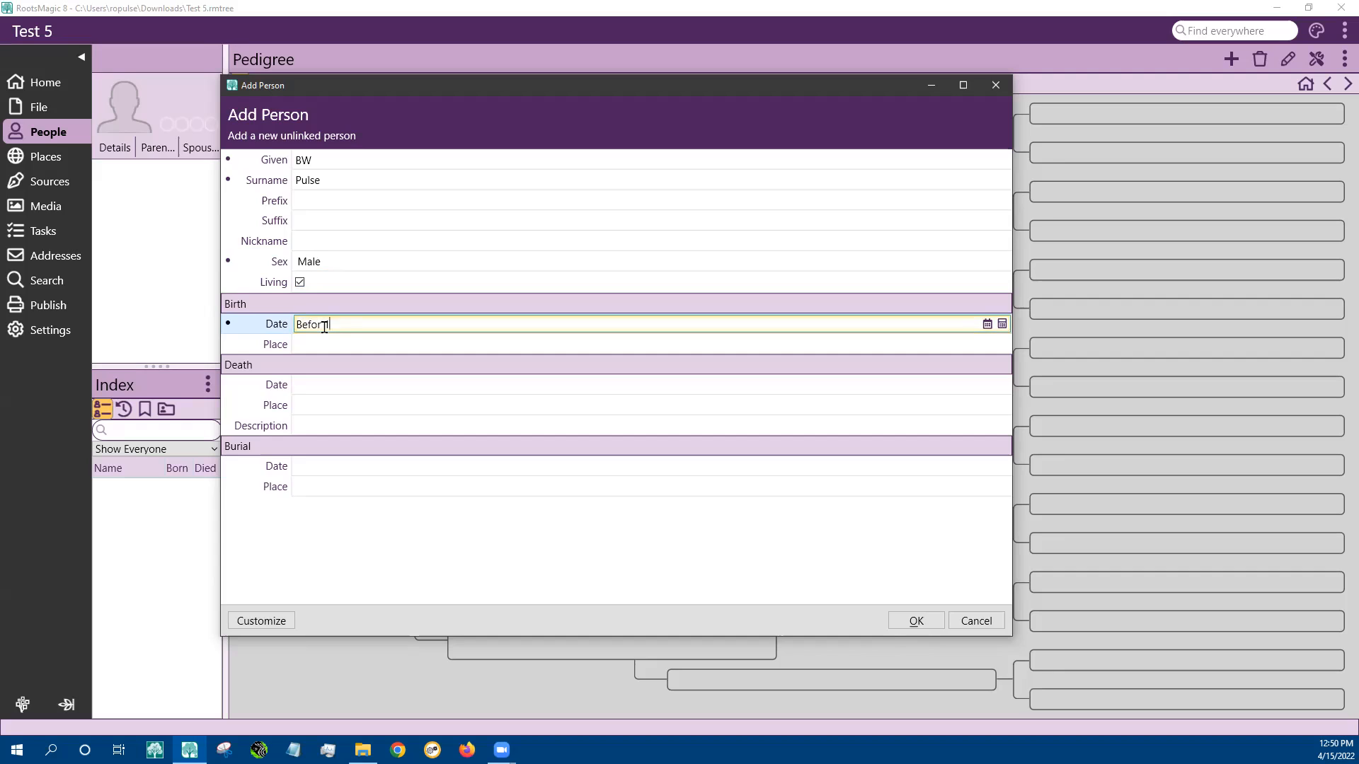
text(e 1935)
click(347, 339)
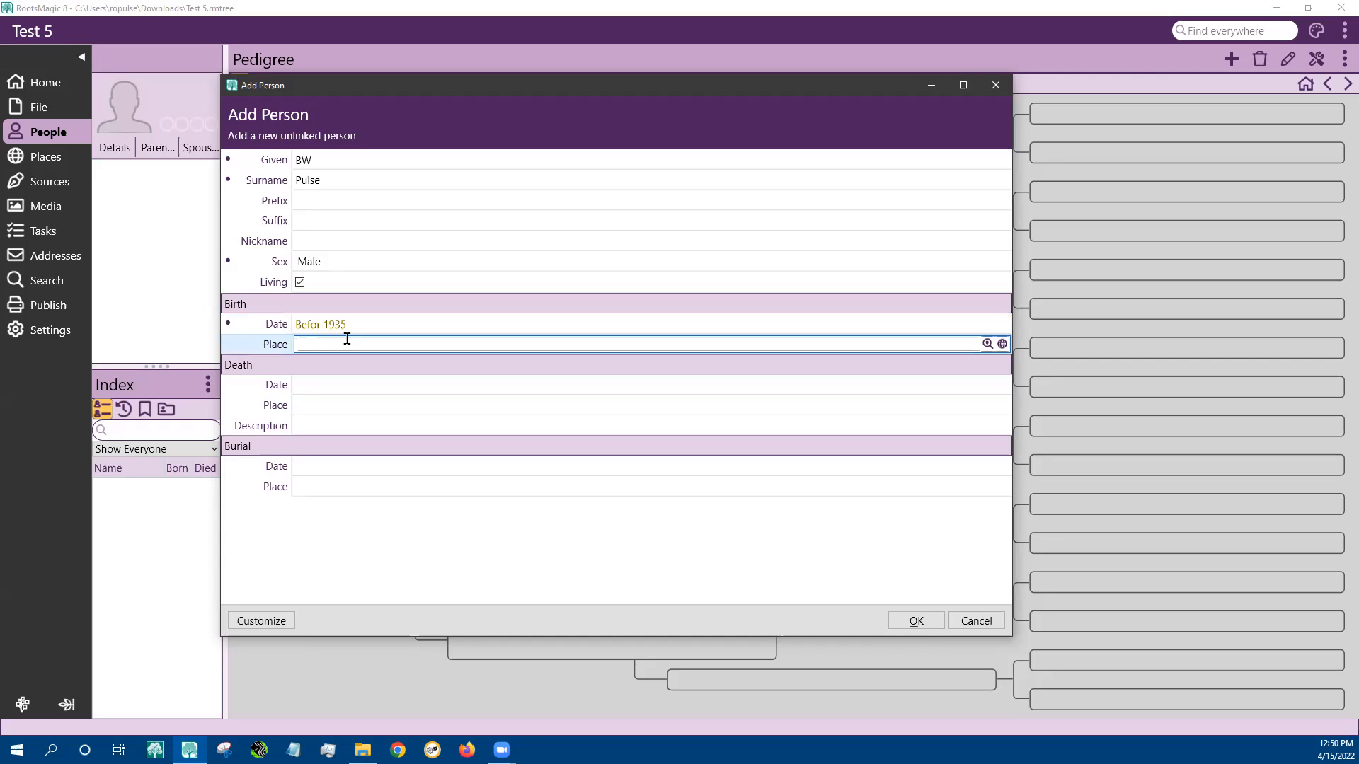
text(Kansas City)
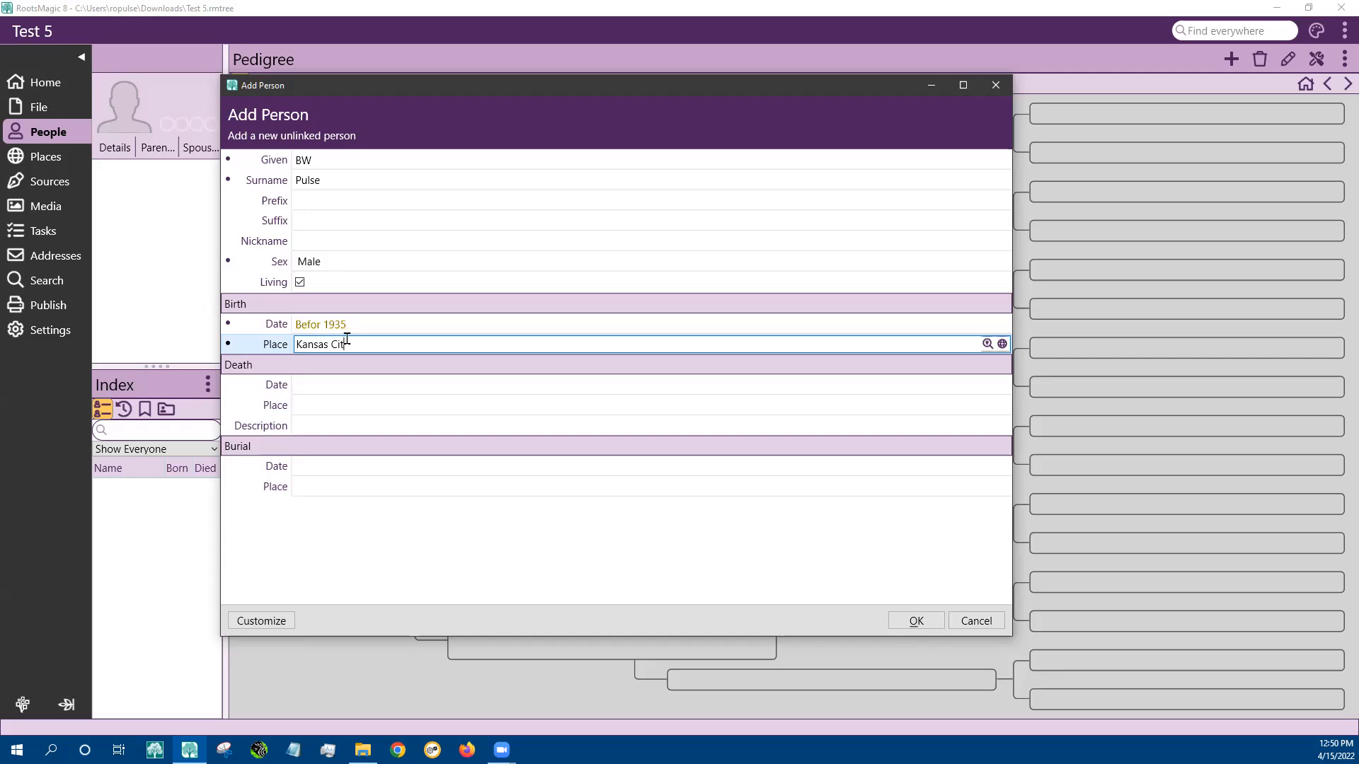
click(987, 344)
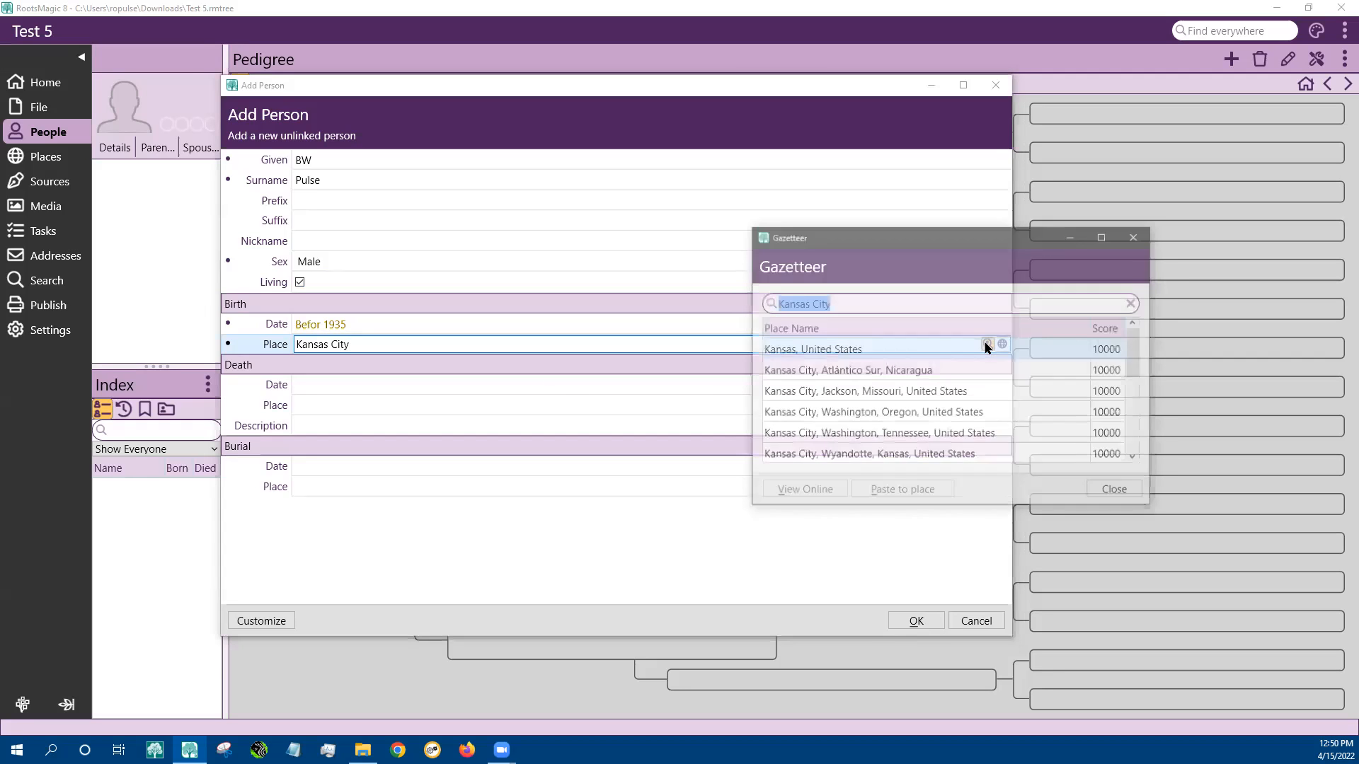
Paste Kansas City, Wyandotte, Kansas, United States as the birth place and save the person
click(954, 454)
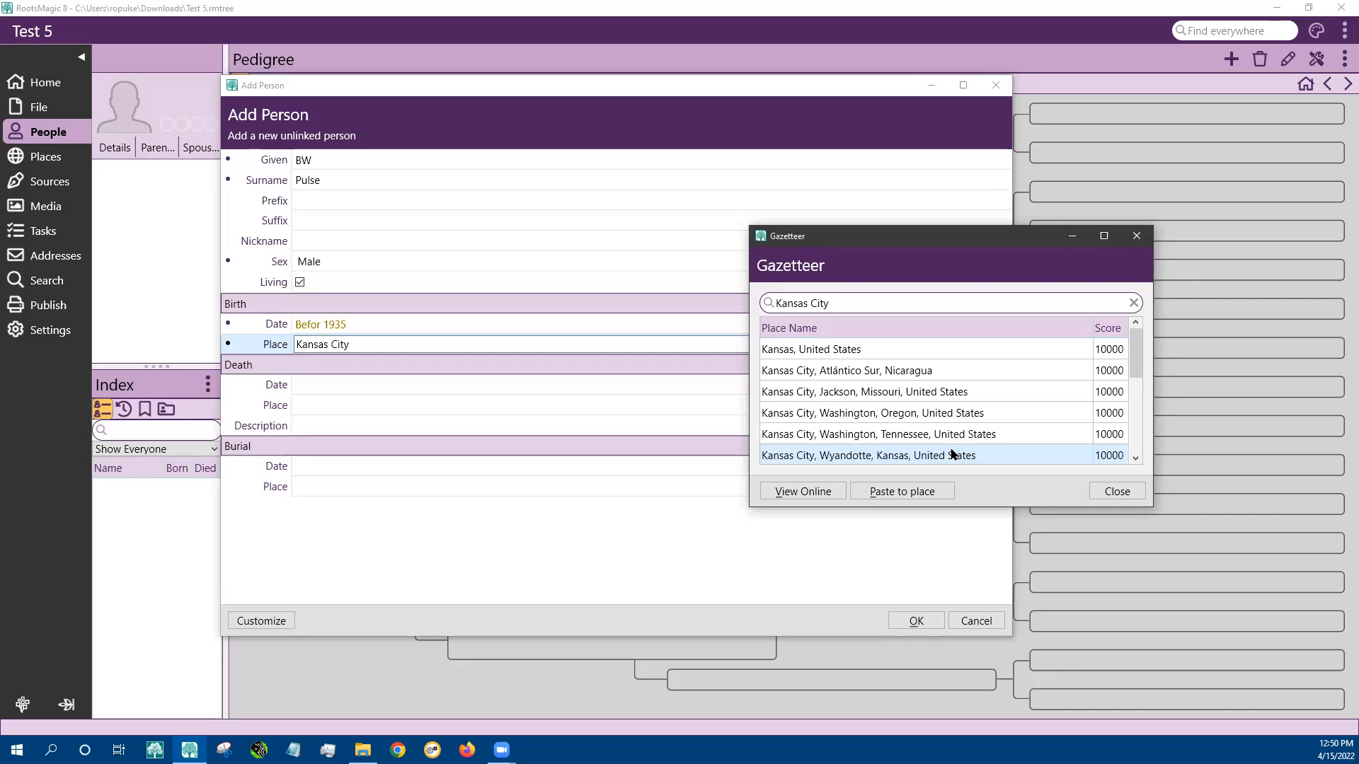
click(904, 494)
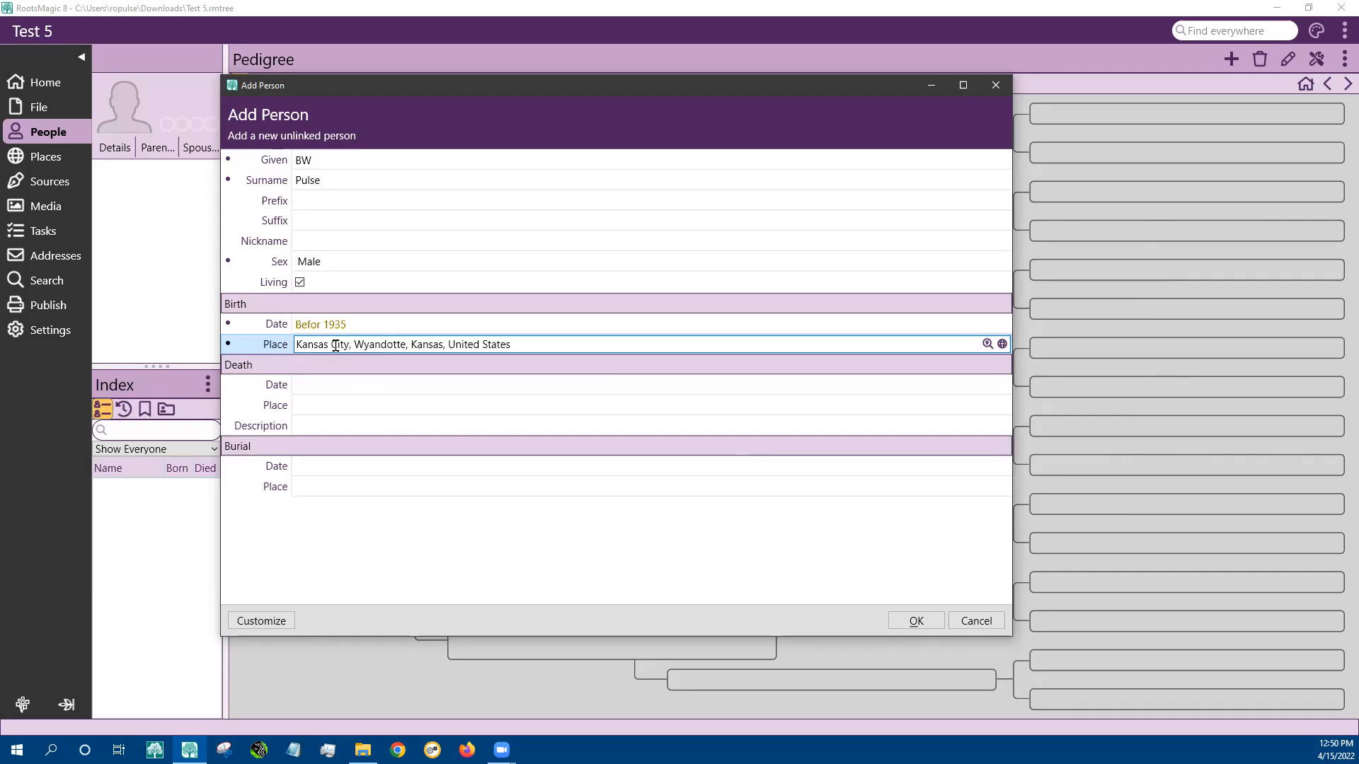
click(916, 621)
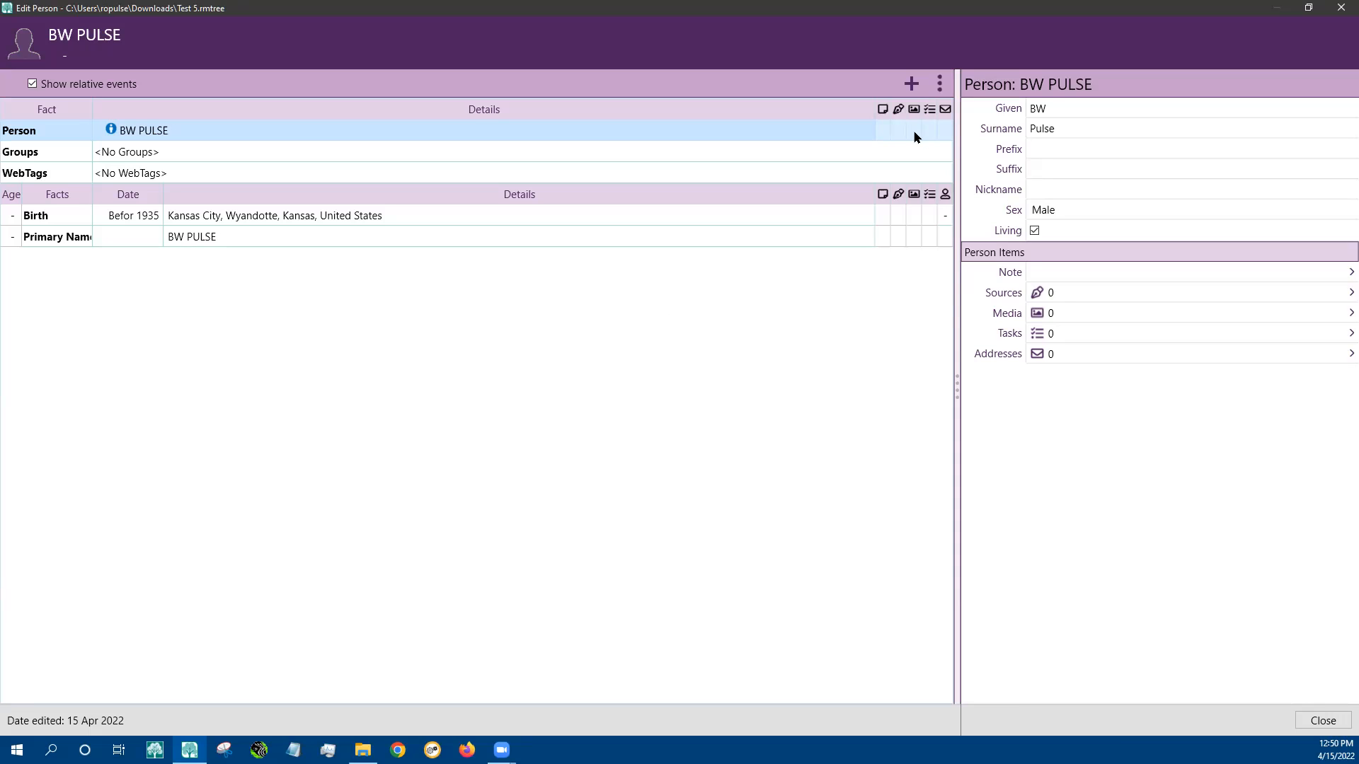
Add a Reference No fact with value 11456 and sort date 1400
click(911, 84)
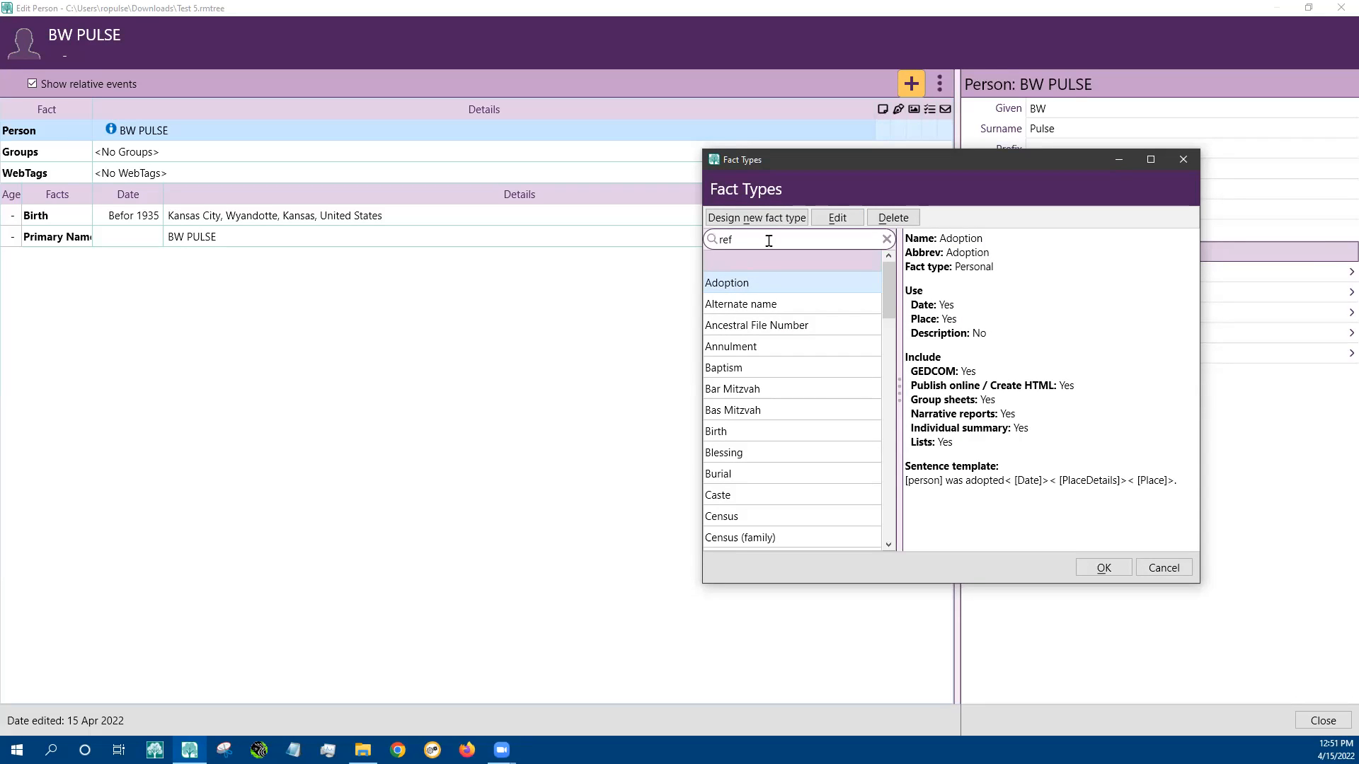
click(786, 285)
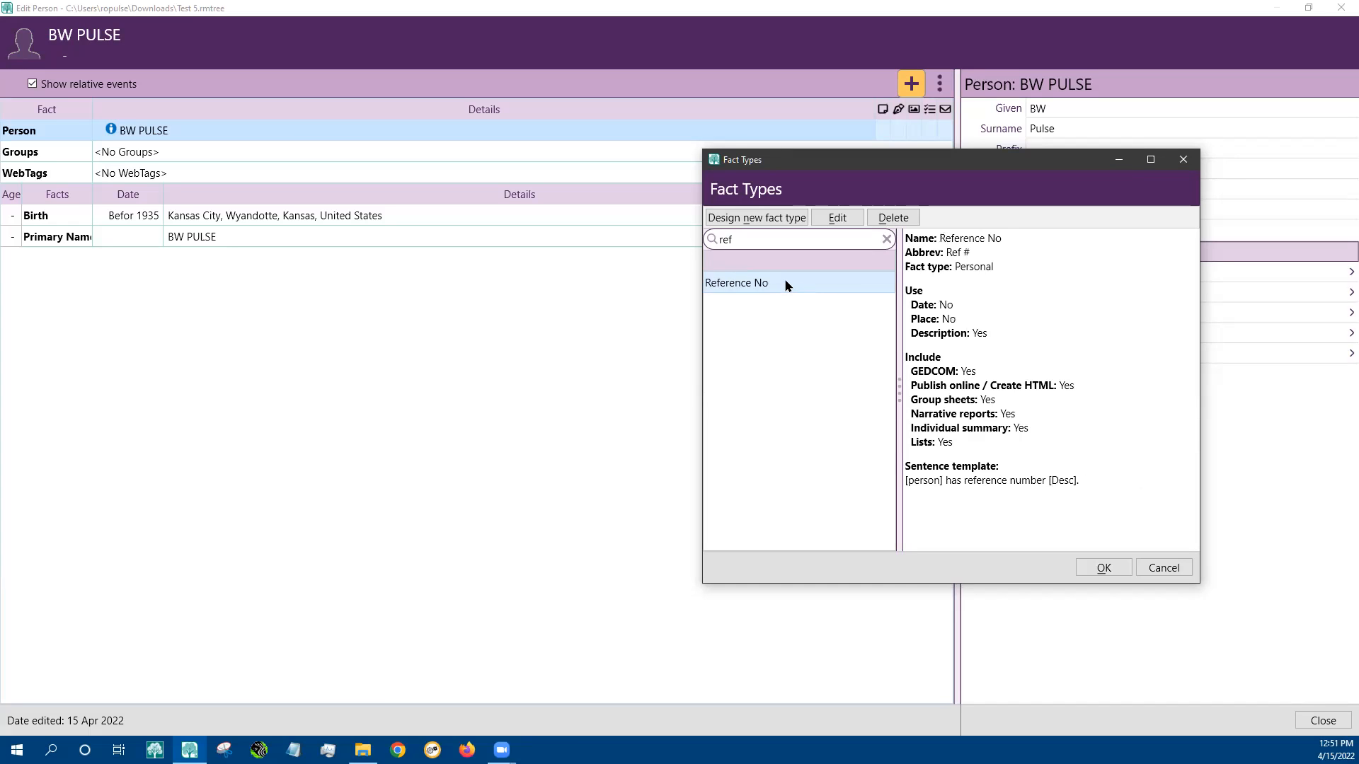
click(1100, 566)
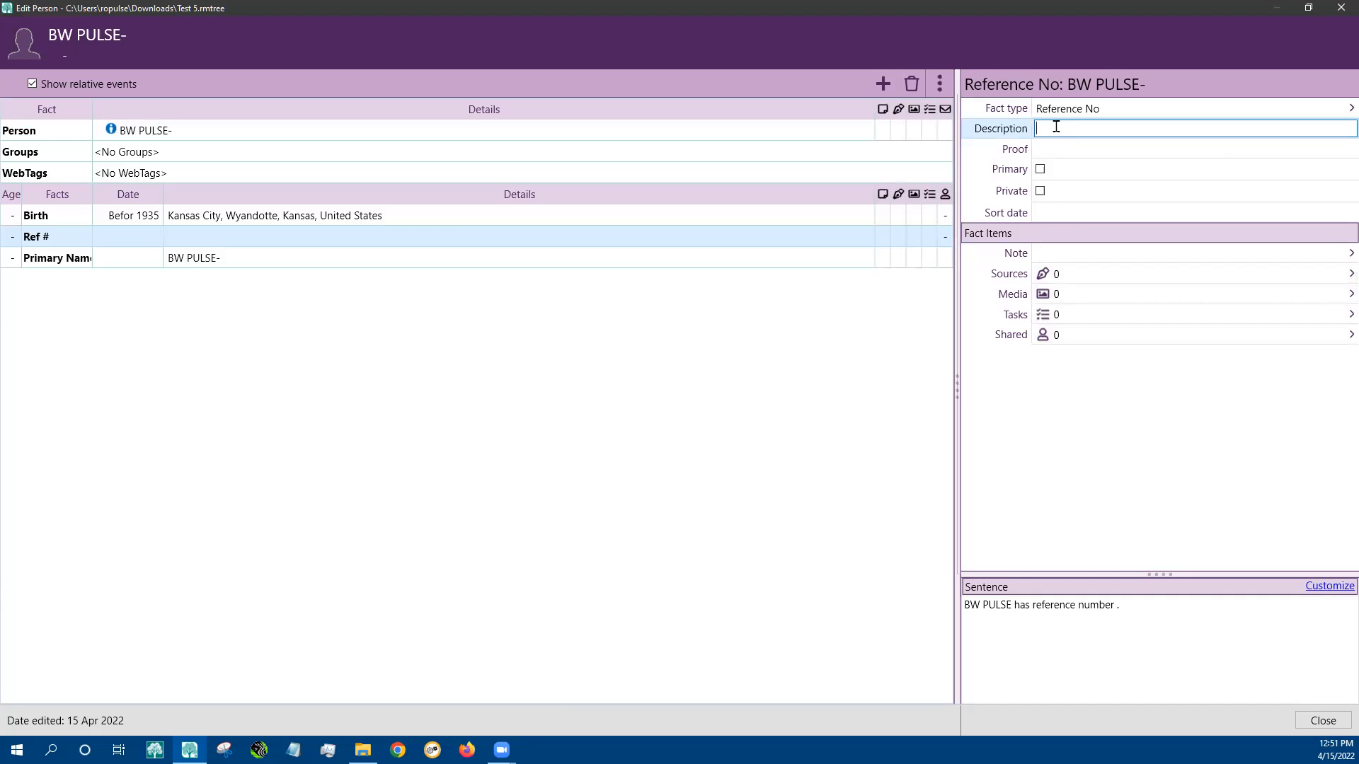
text(11456)
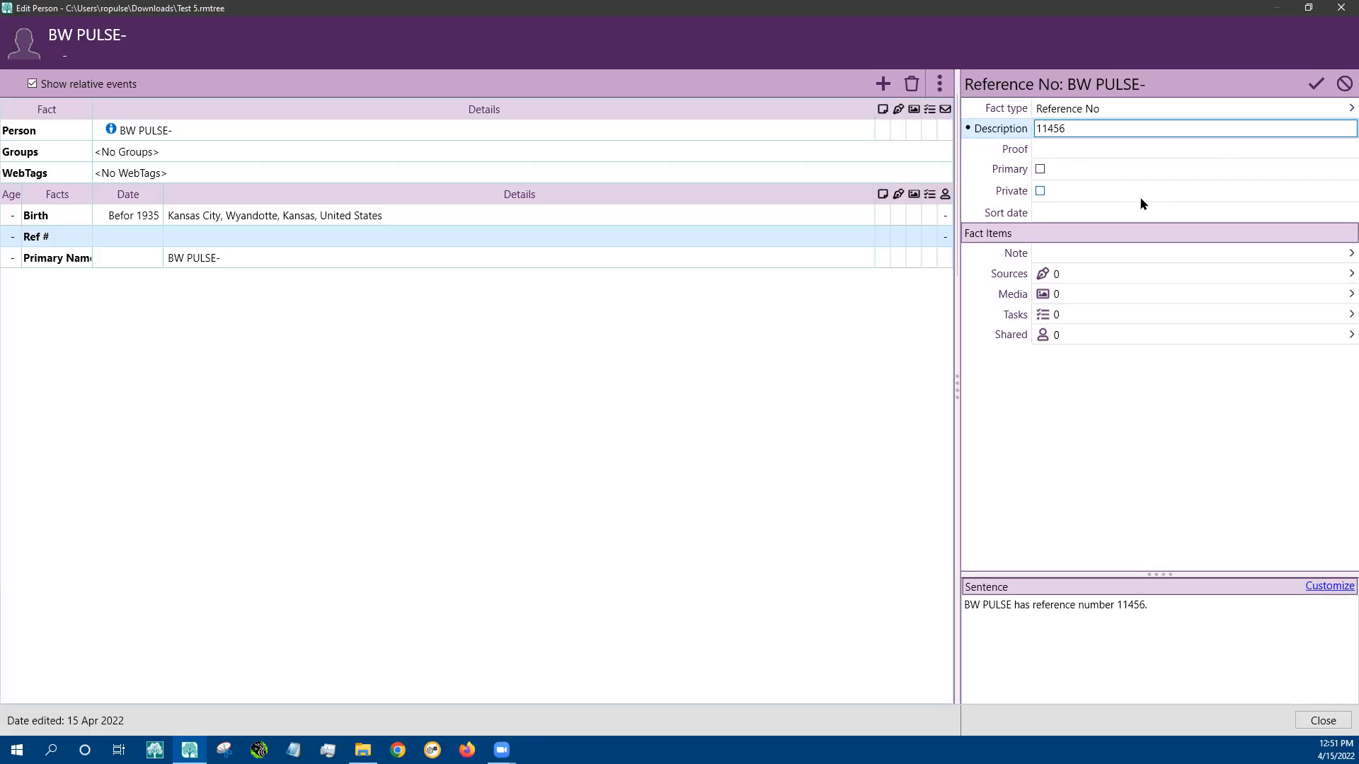
click(1080, 214)
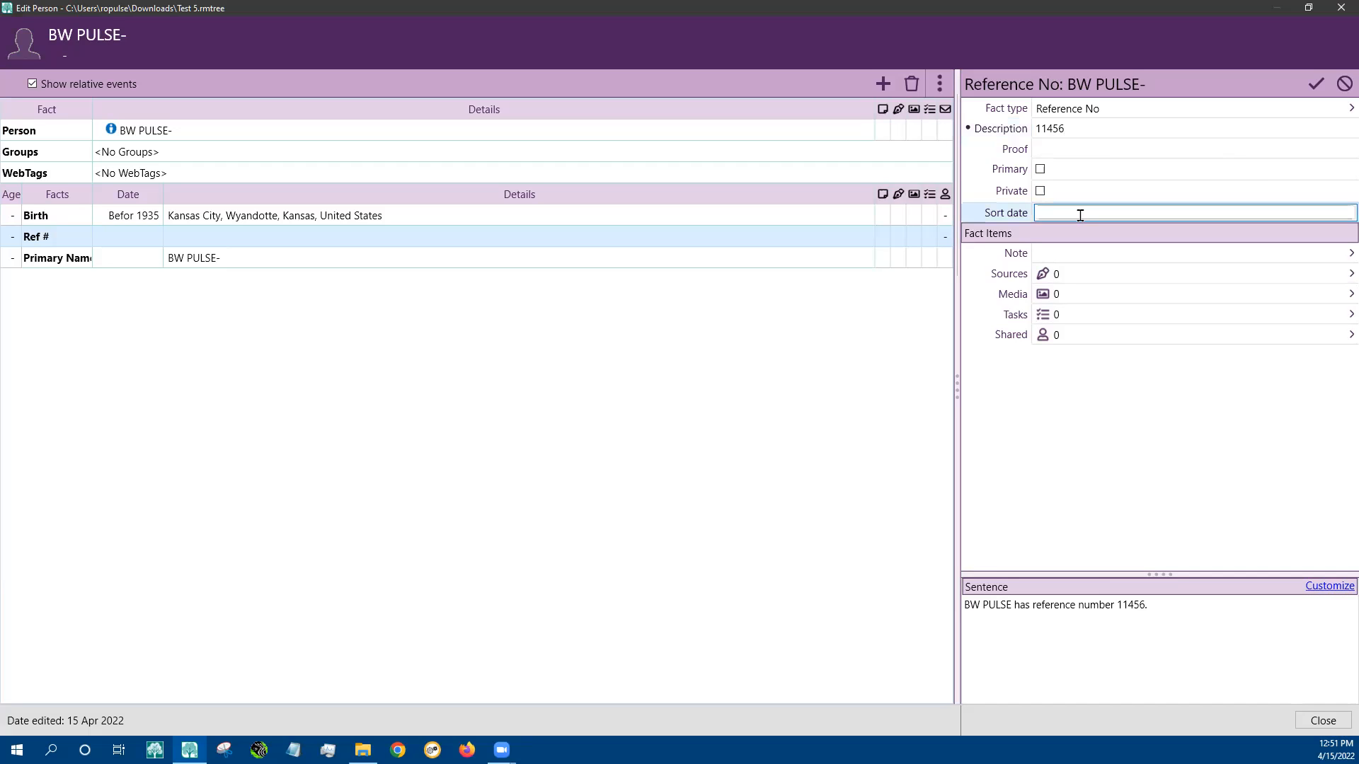
text(1400)
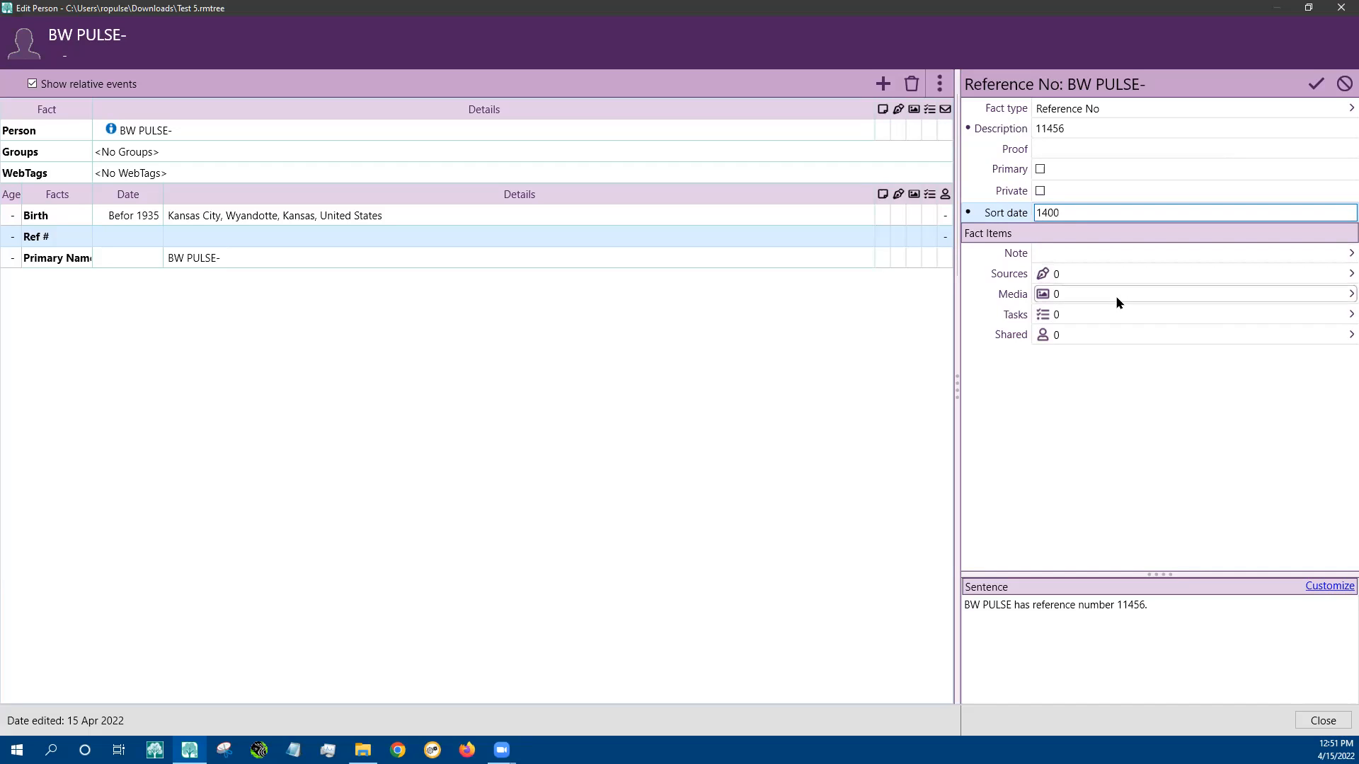
click(493, 239)
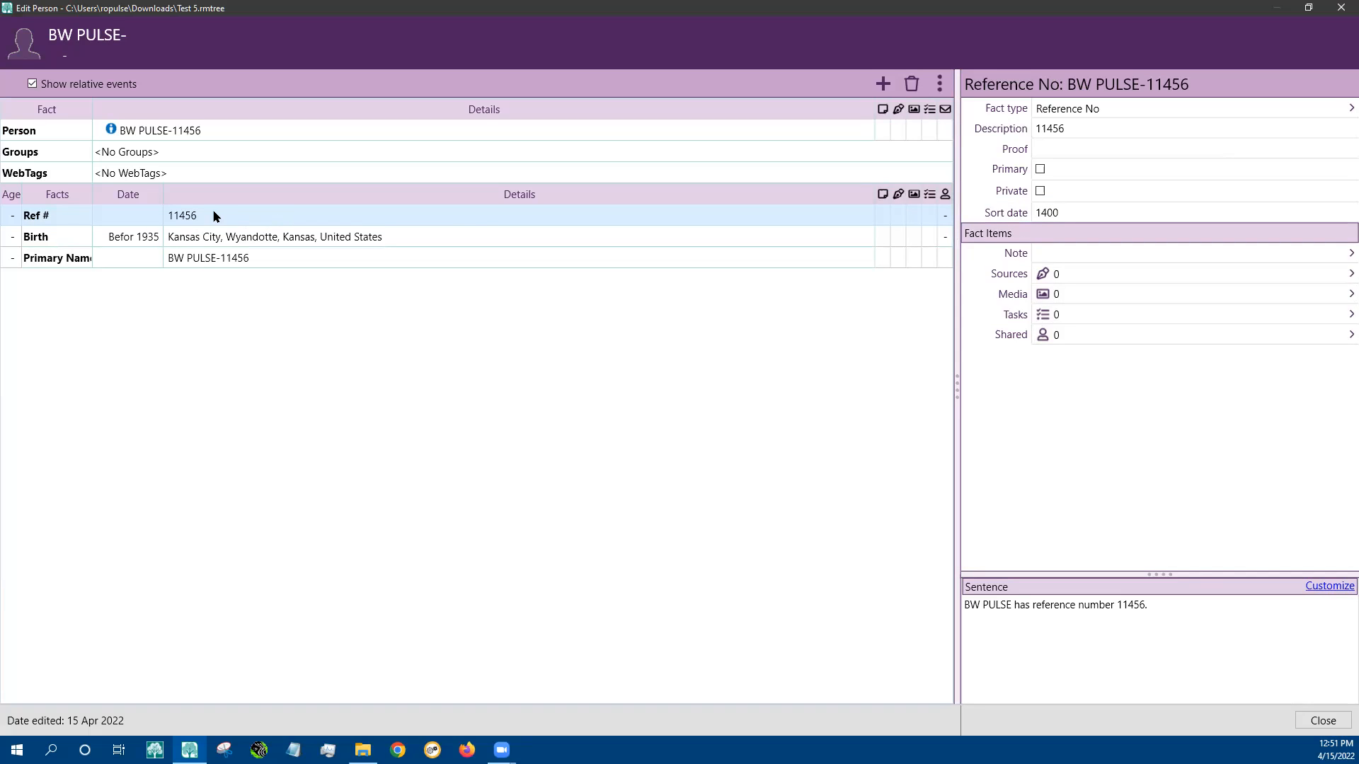
Add an Alternate name fact to the person
click(465, 235)
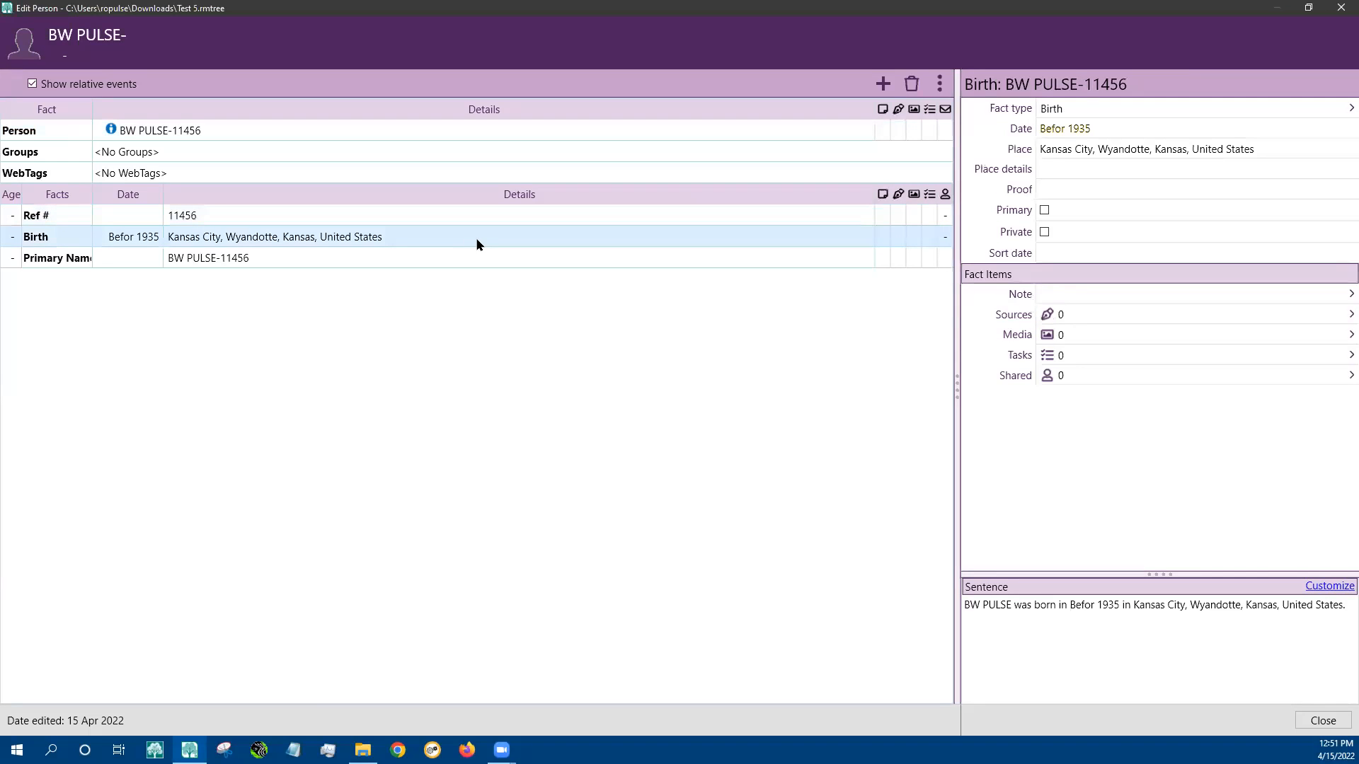
click(434, 259)
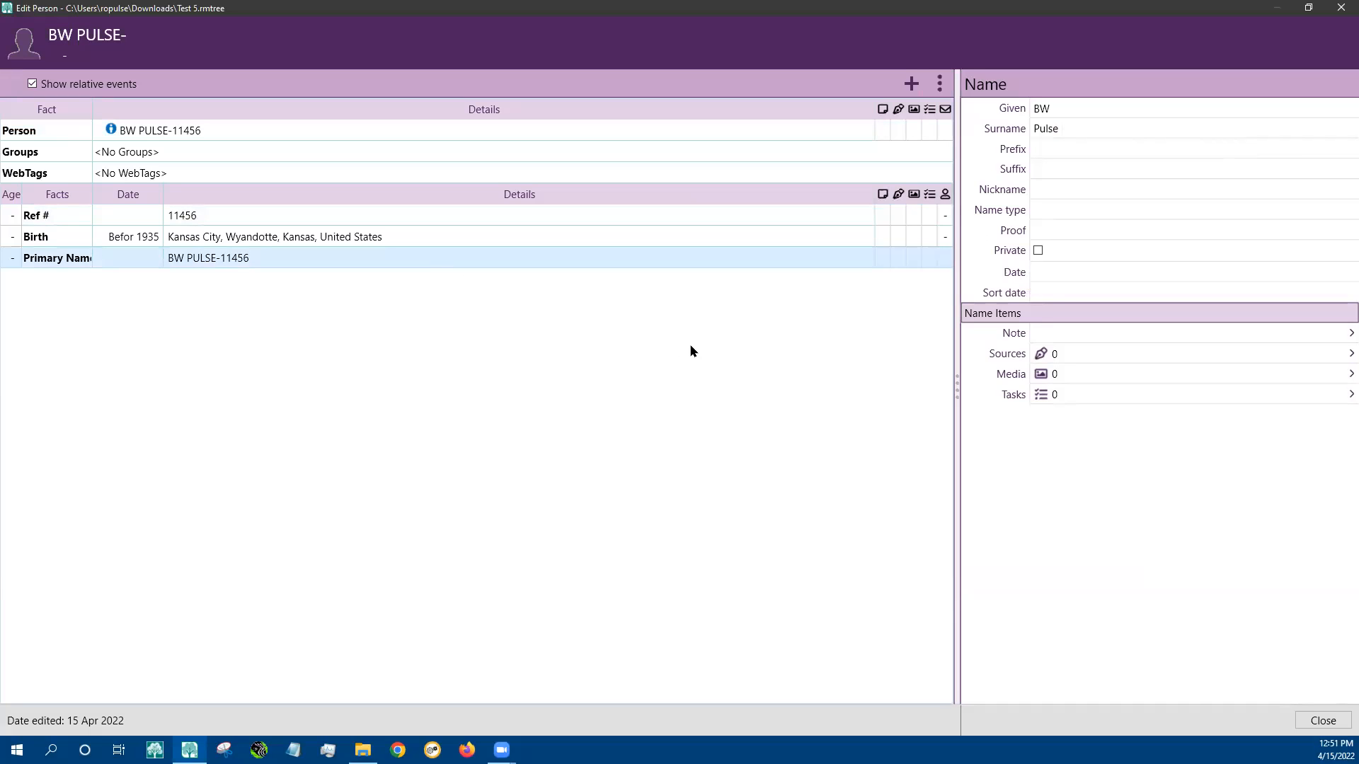
click(911, 85)
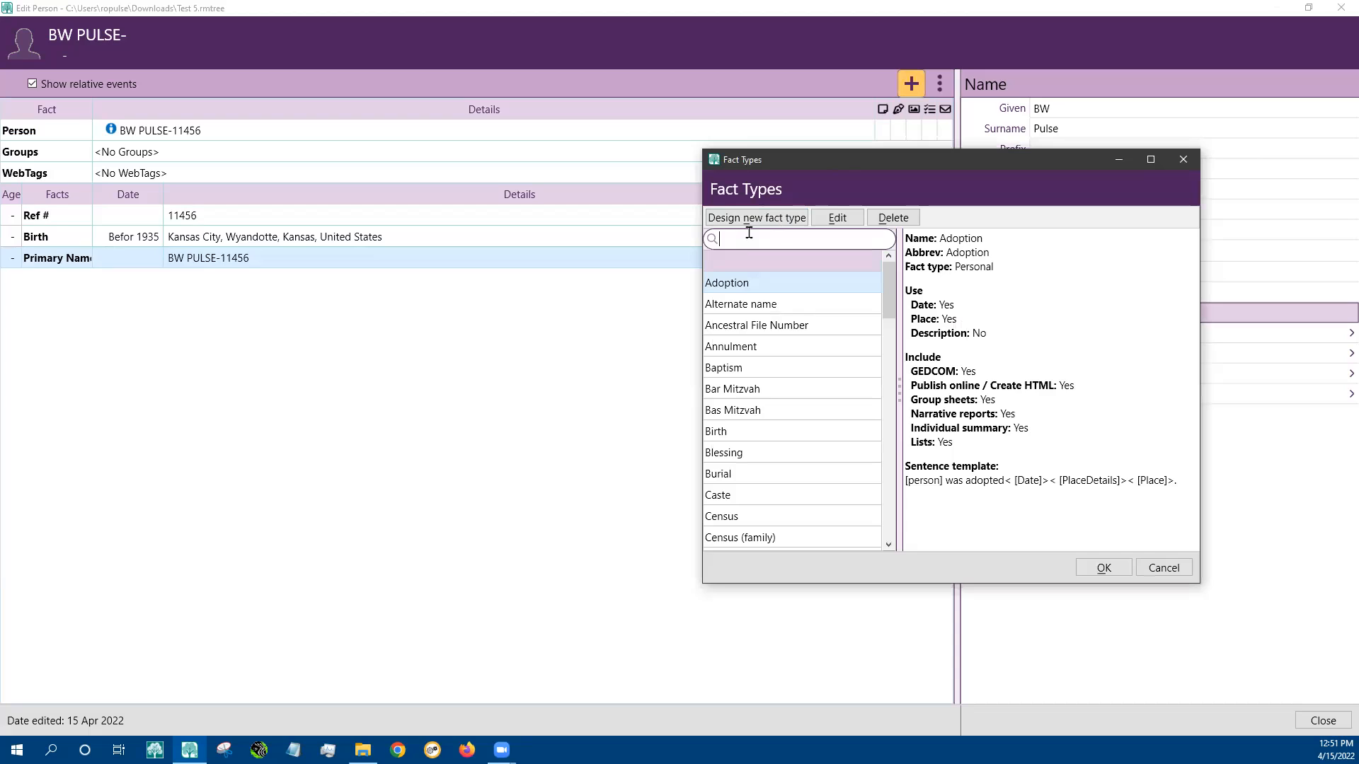
text(alternate)
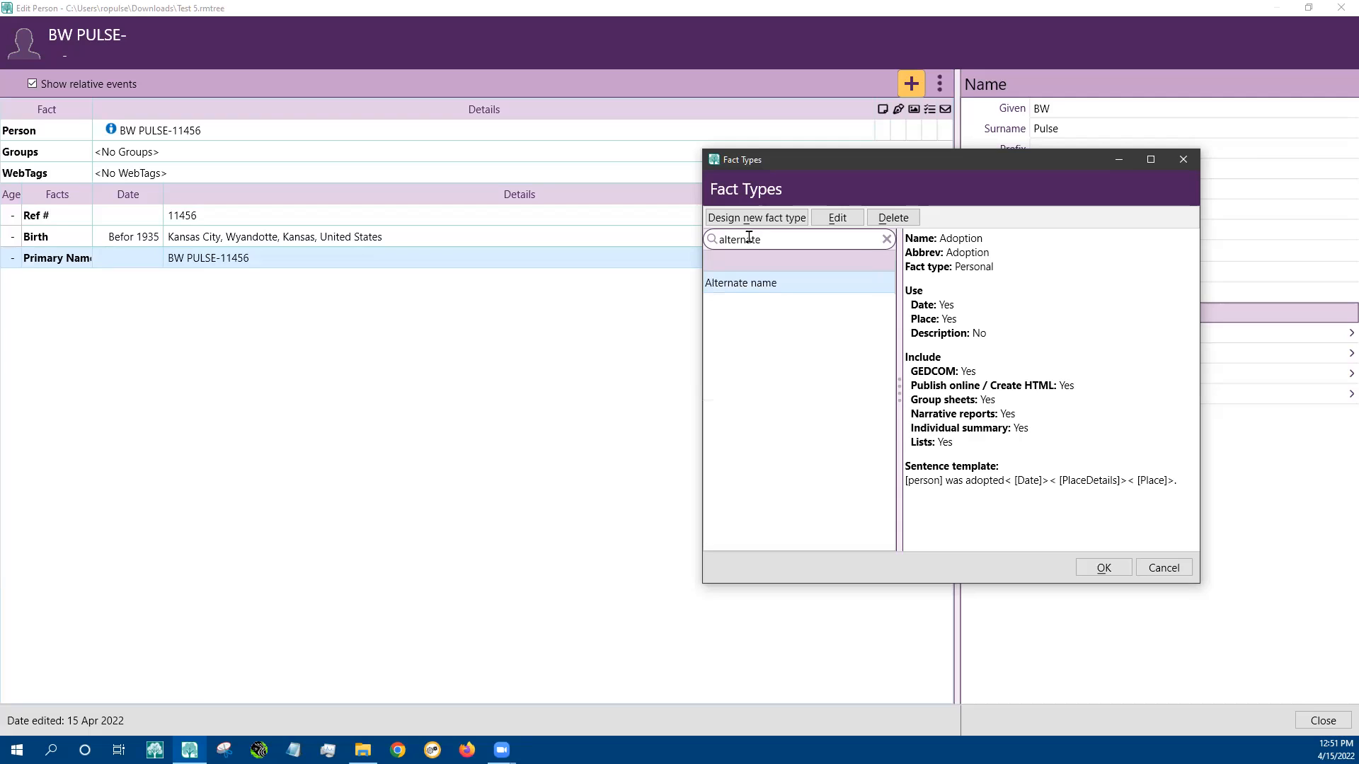
click(752, 282)
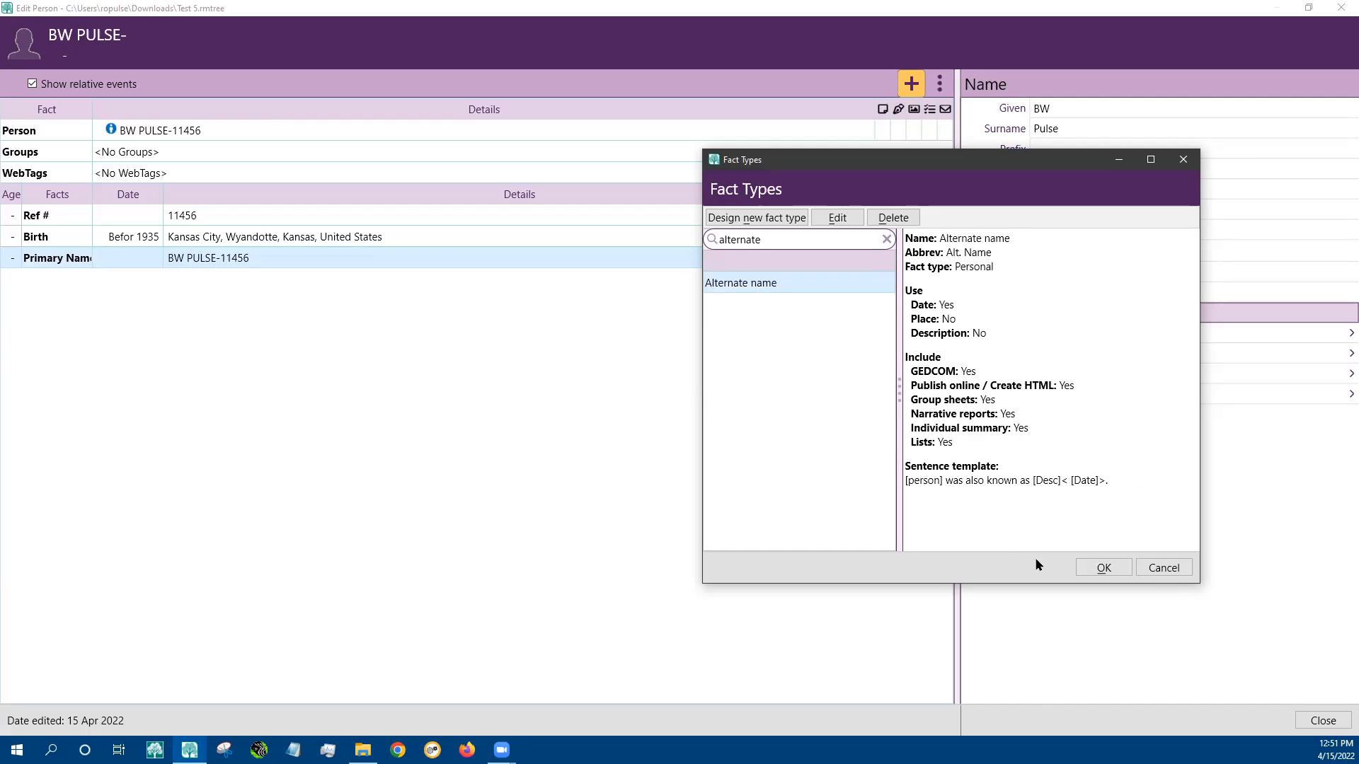
click(1095, 563)
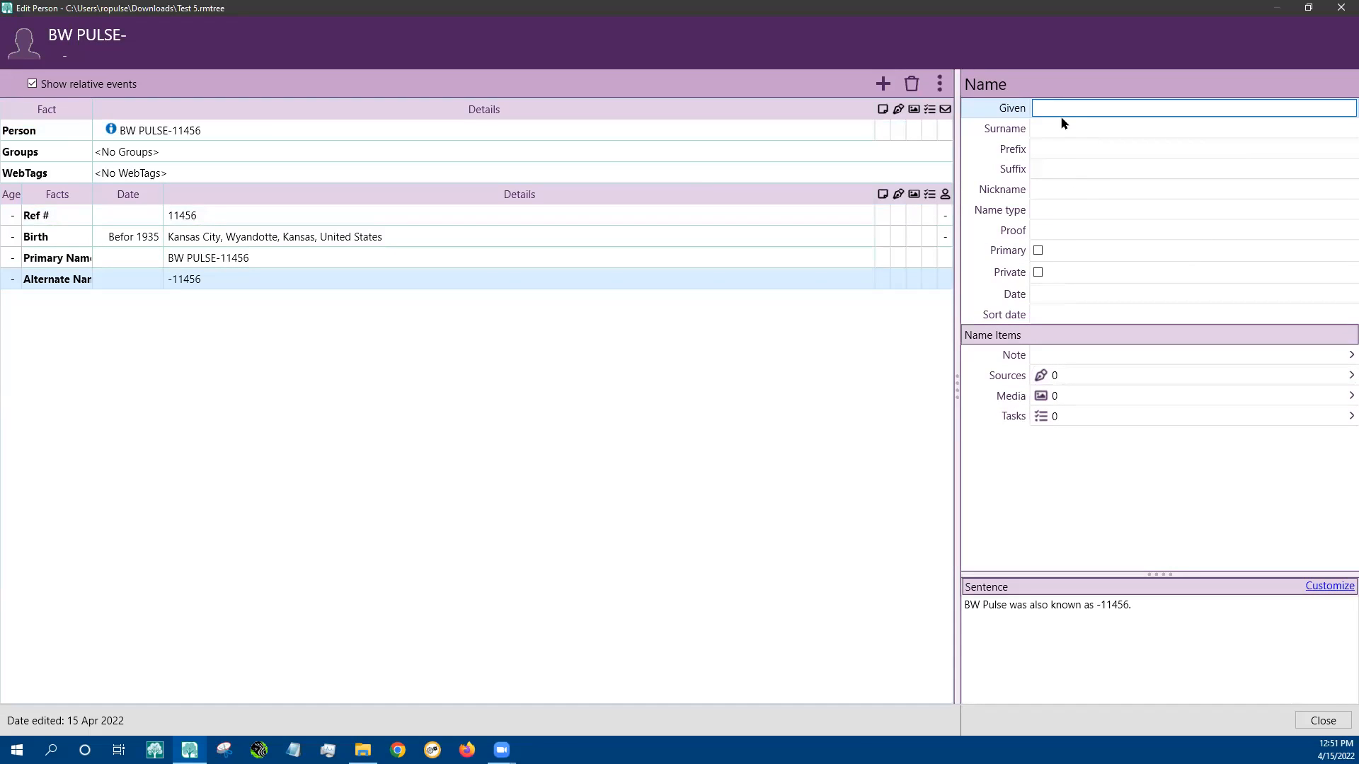
Fill in the alternate given name and surname, dated from 1935 to 1940, and save it
click(1057, 129)
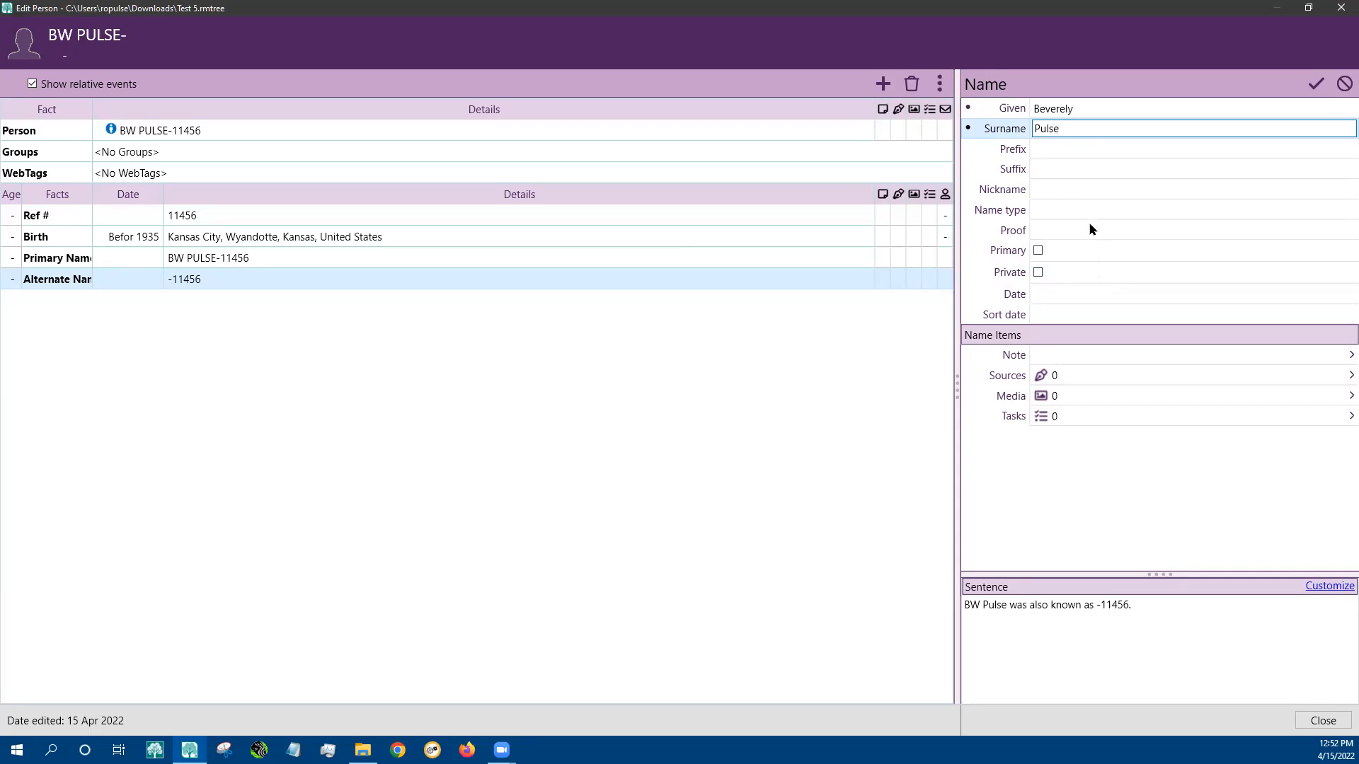
click(1053, 291)
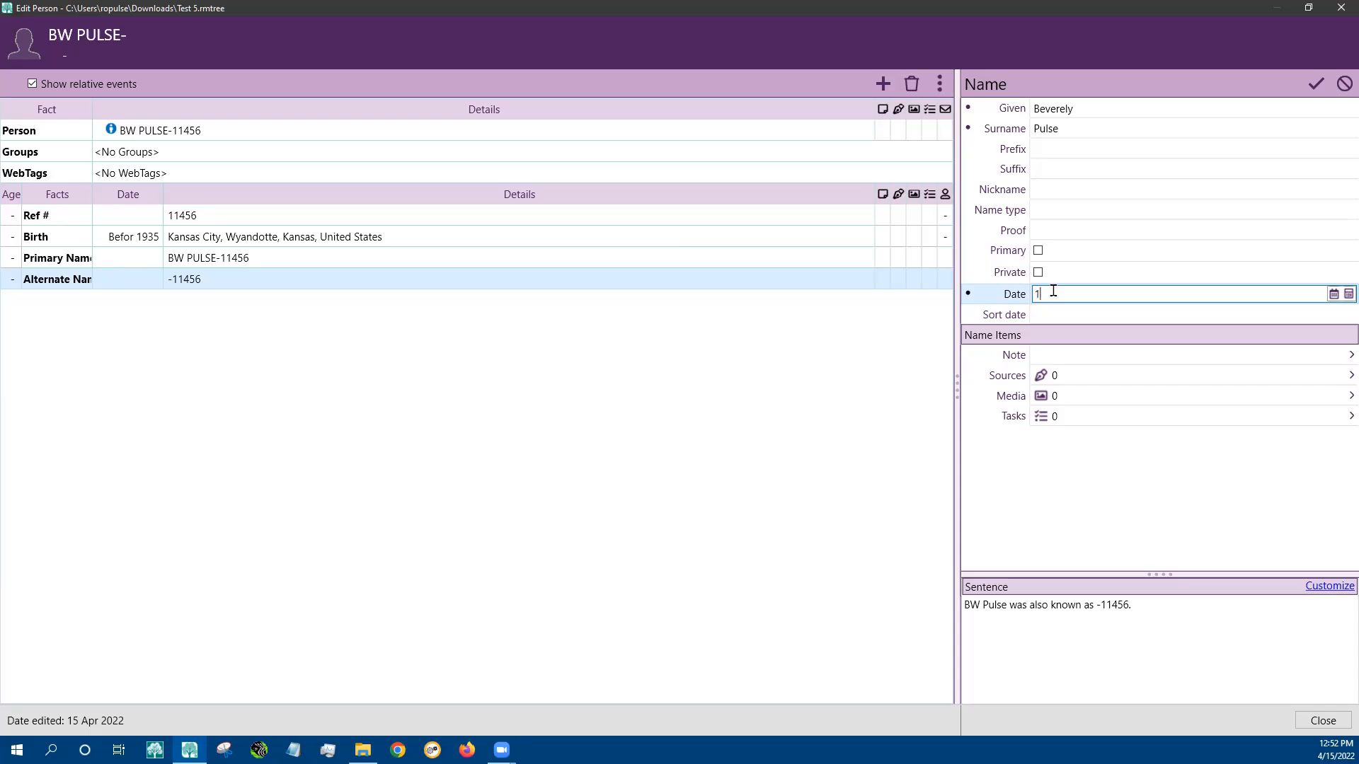
text(to 1940)
click(443, 216)
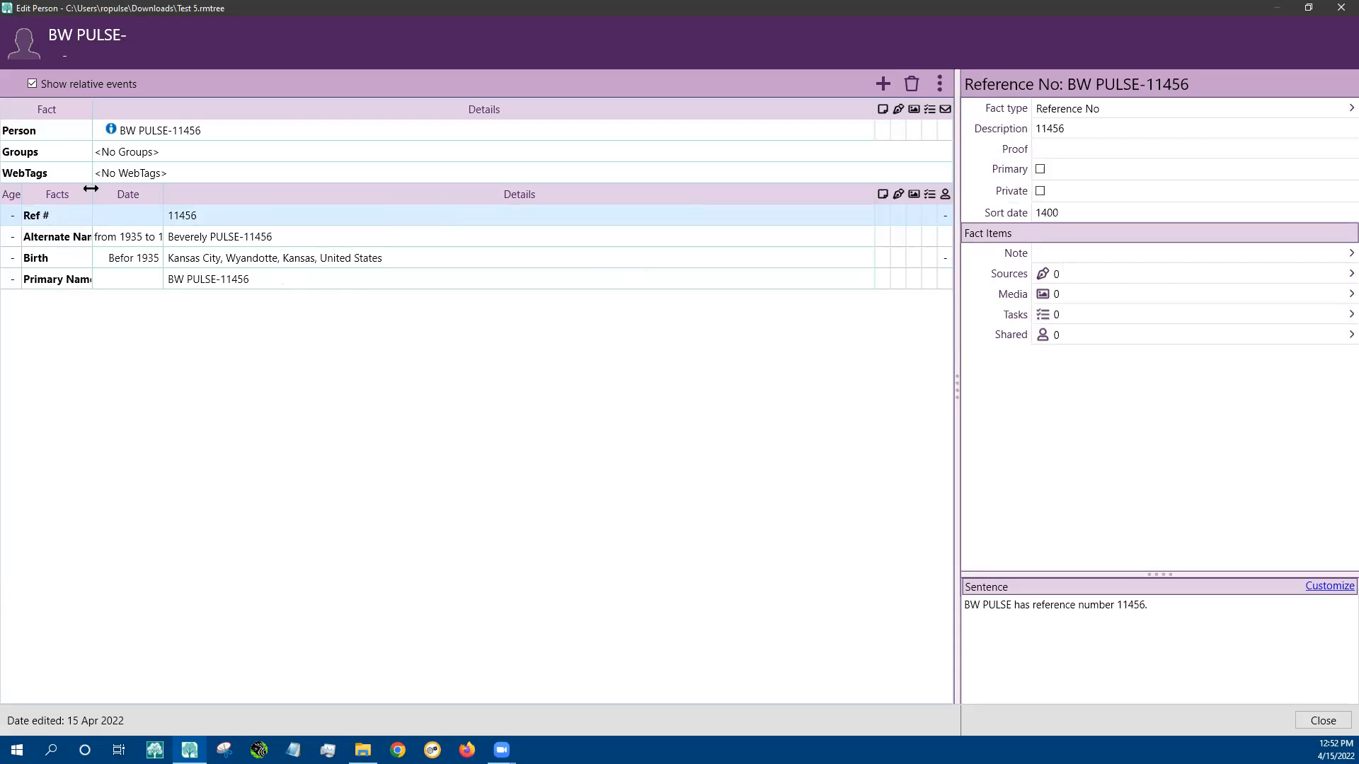
Widen the facts column and bring up the Alternate Name's source citations
drag(91, 191, 243, 192)
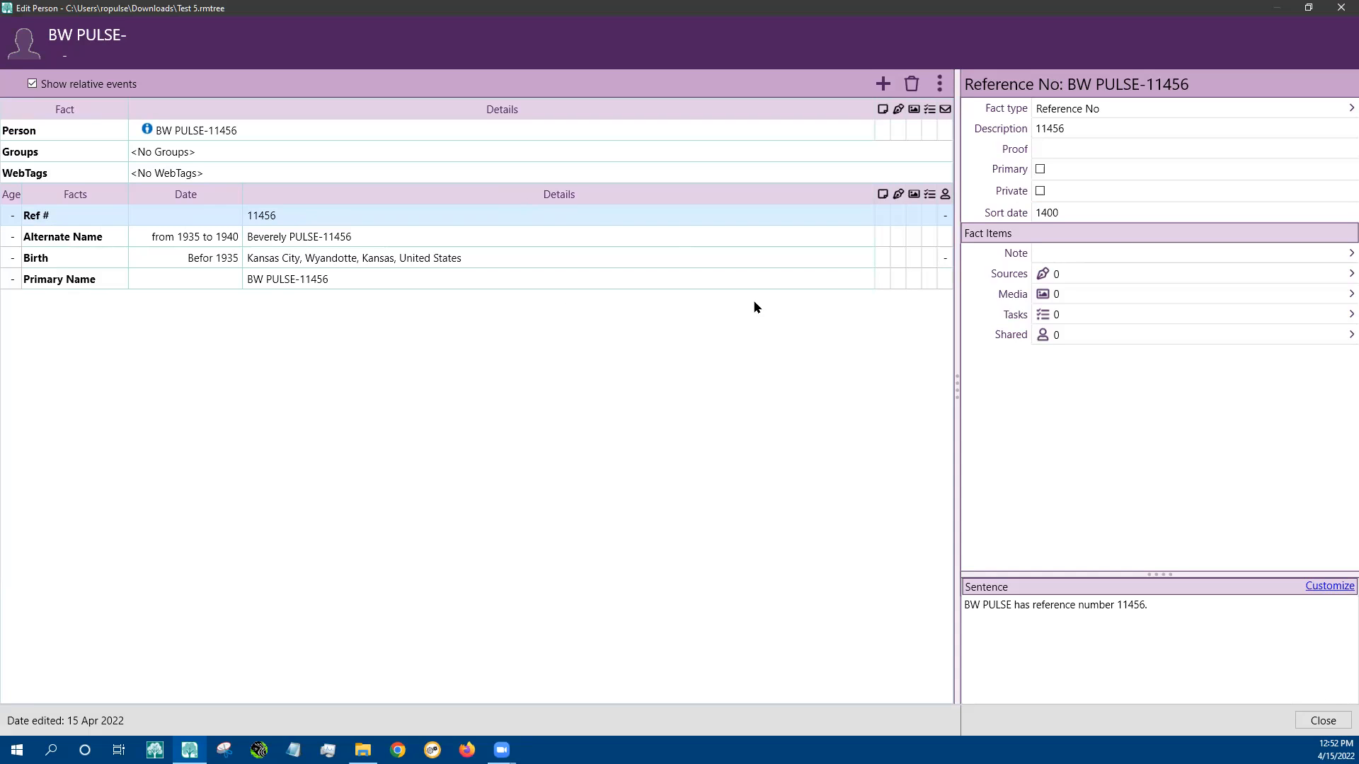
click(487, 245)
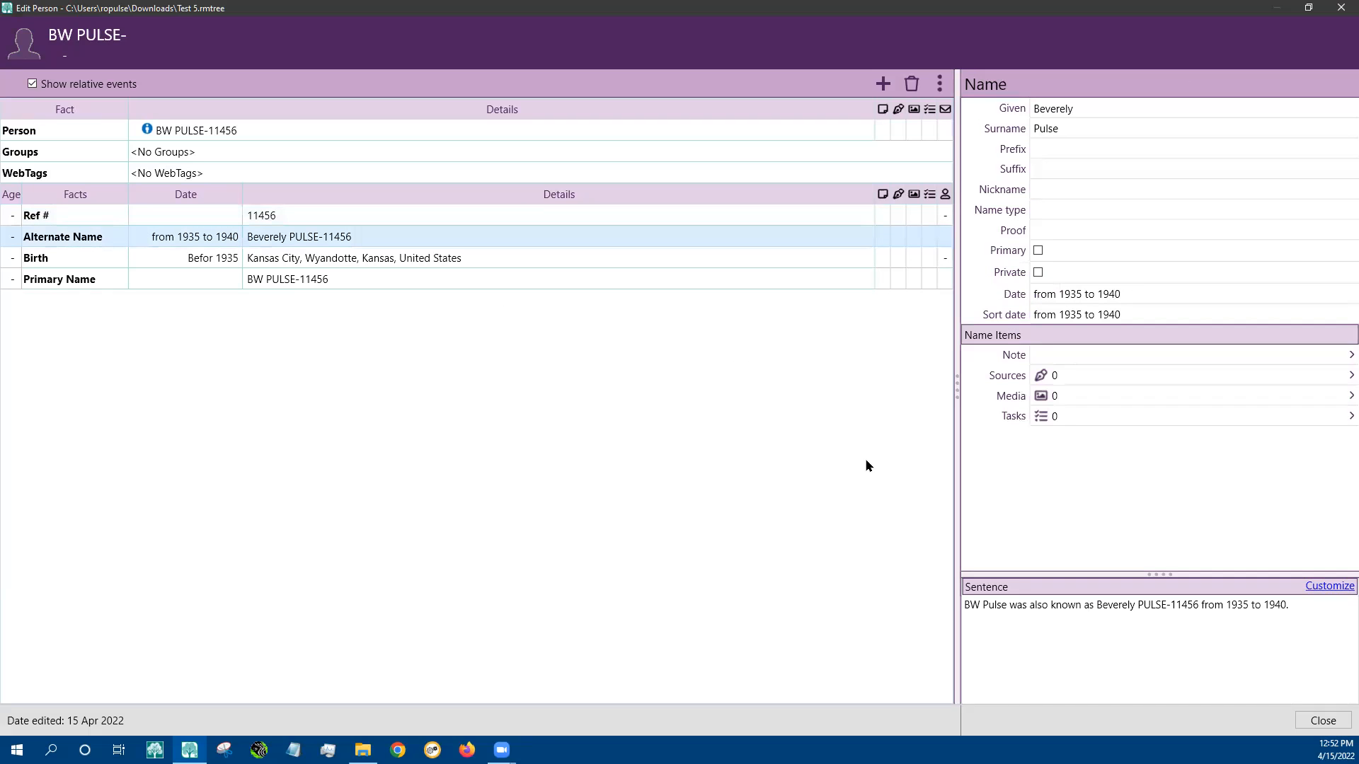
click(1053, 376)
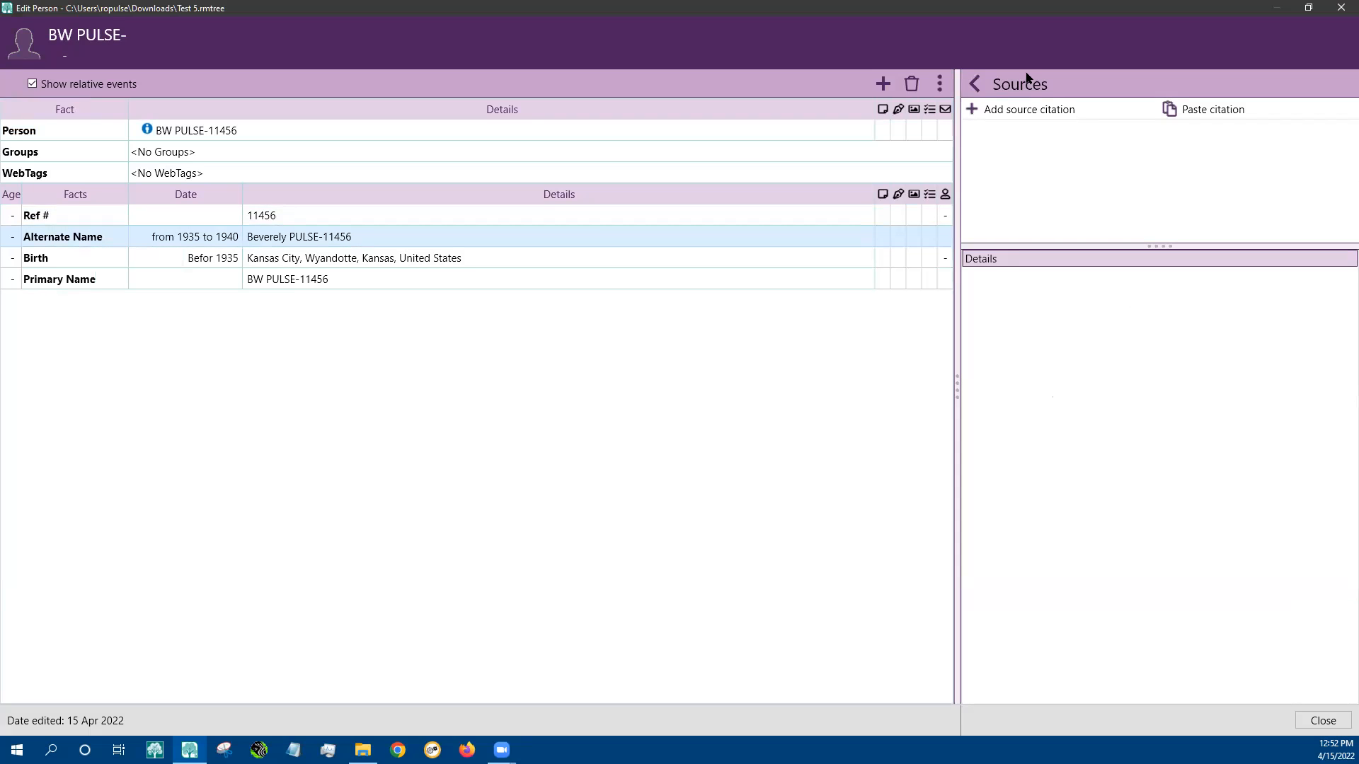
Start a new source using the Census, U.S. Federal, pop. sch. (Microfilm, NA) type
click(1015, 108)
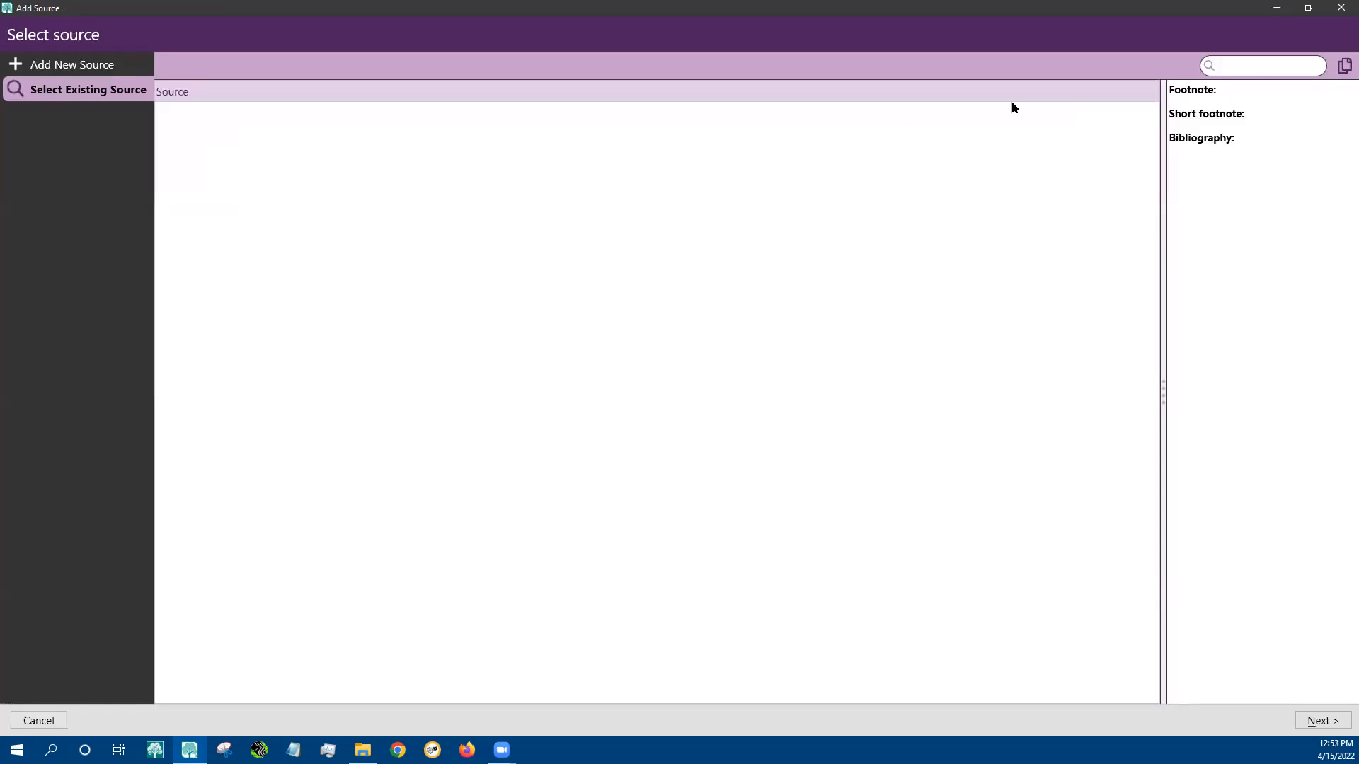
click(64, 71)
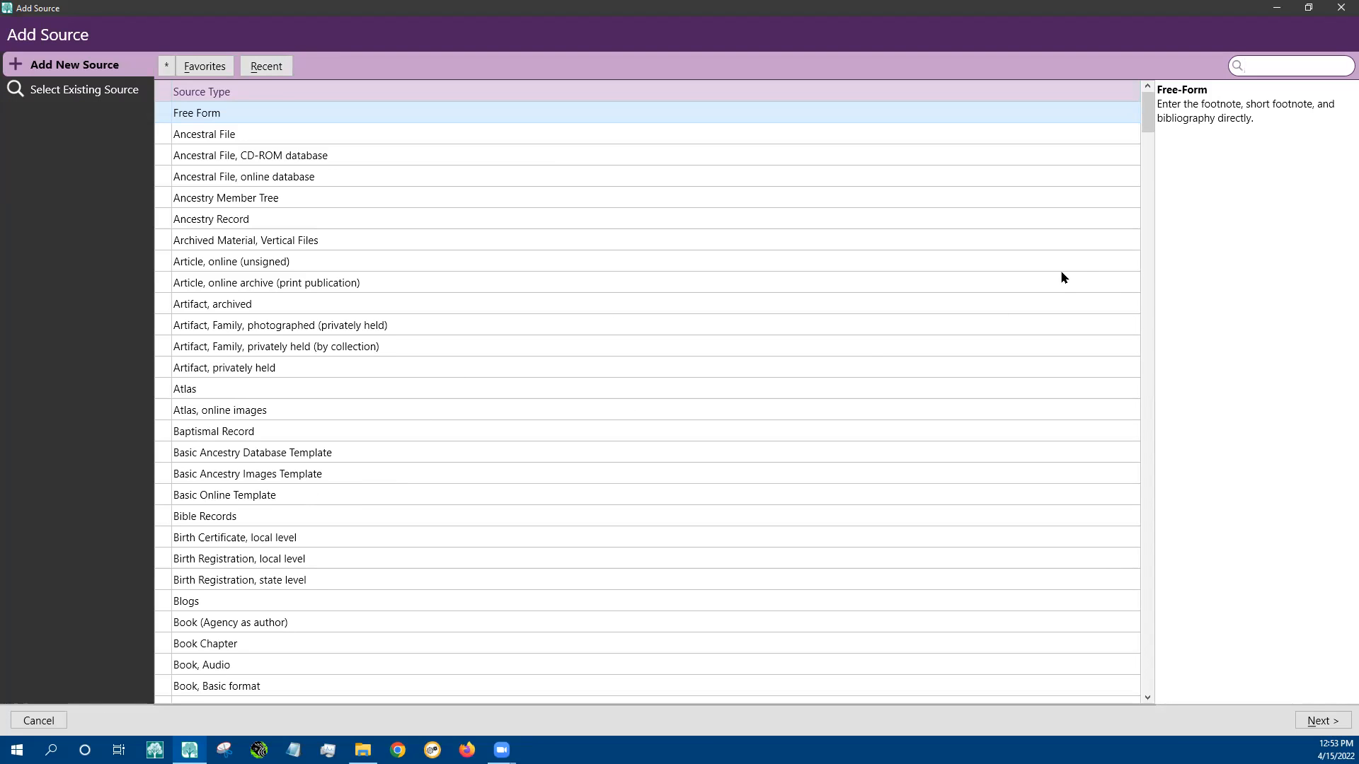
drag(1144, 103, 1158, 205)
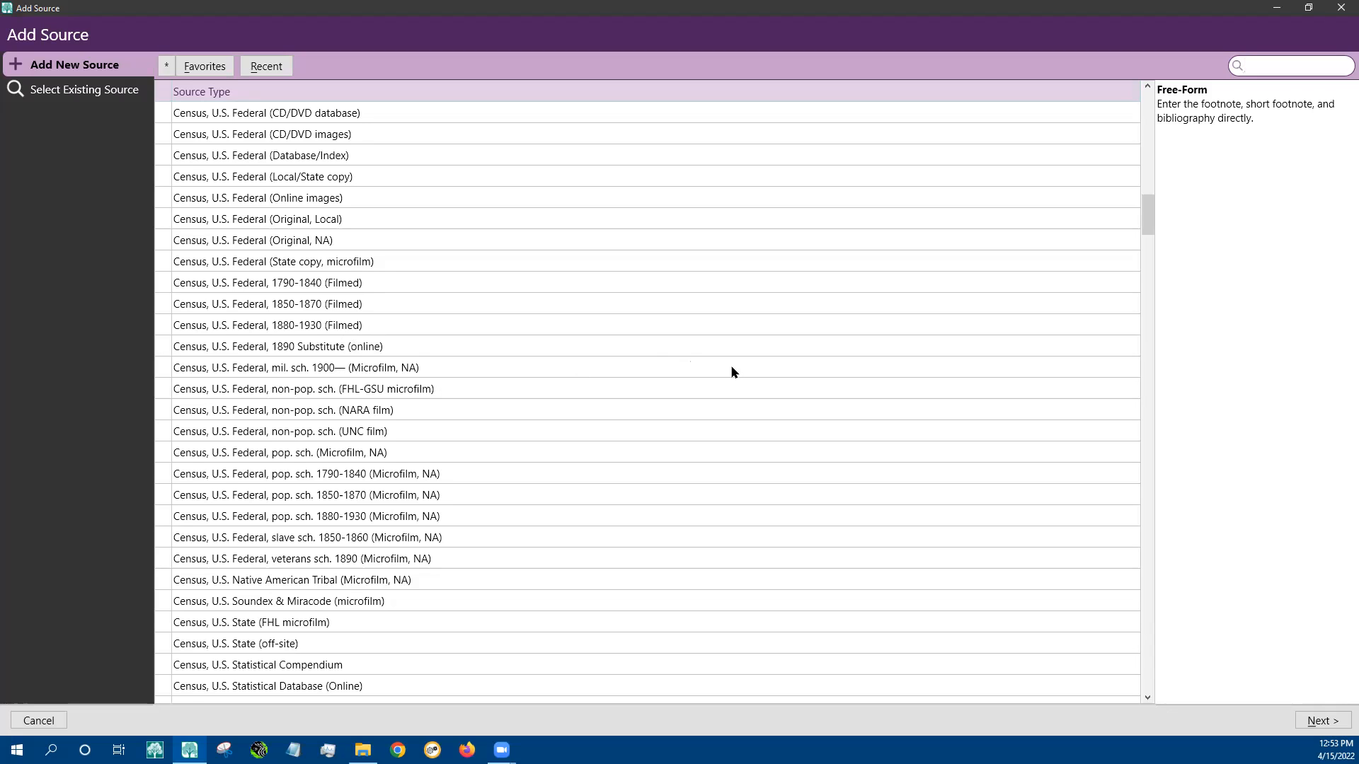
click(283, 327)
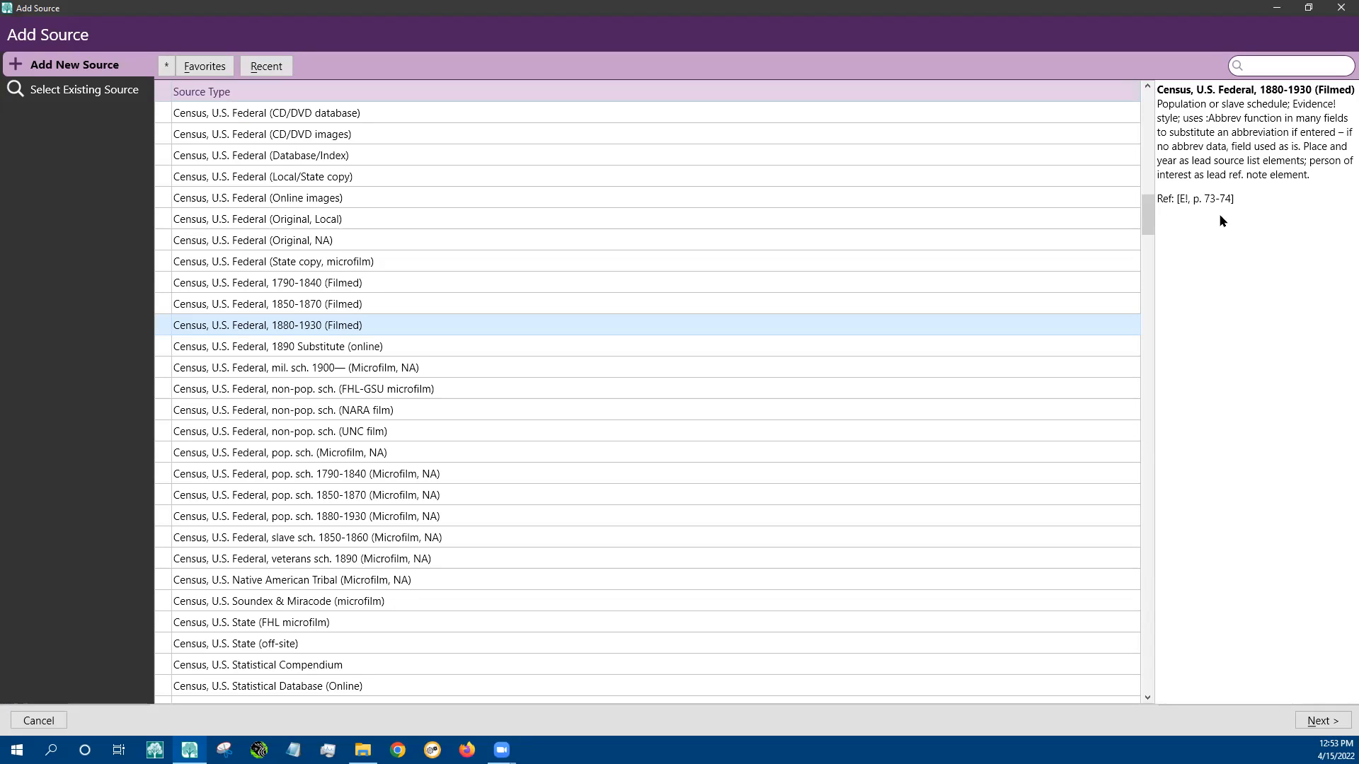
click(289, 391)
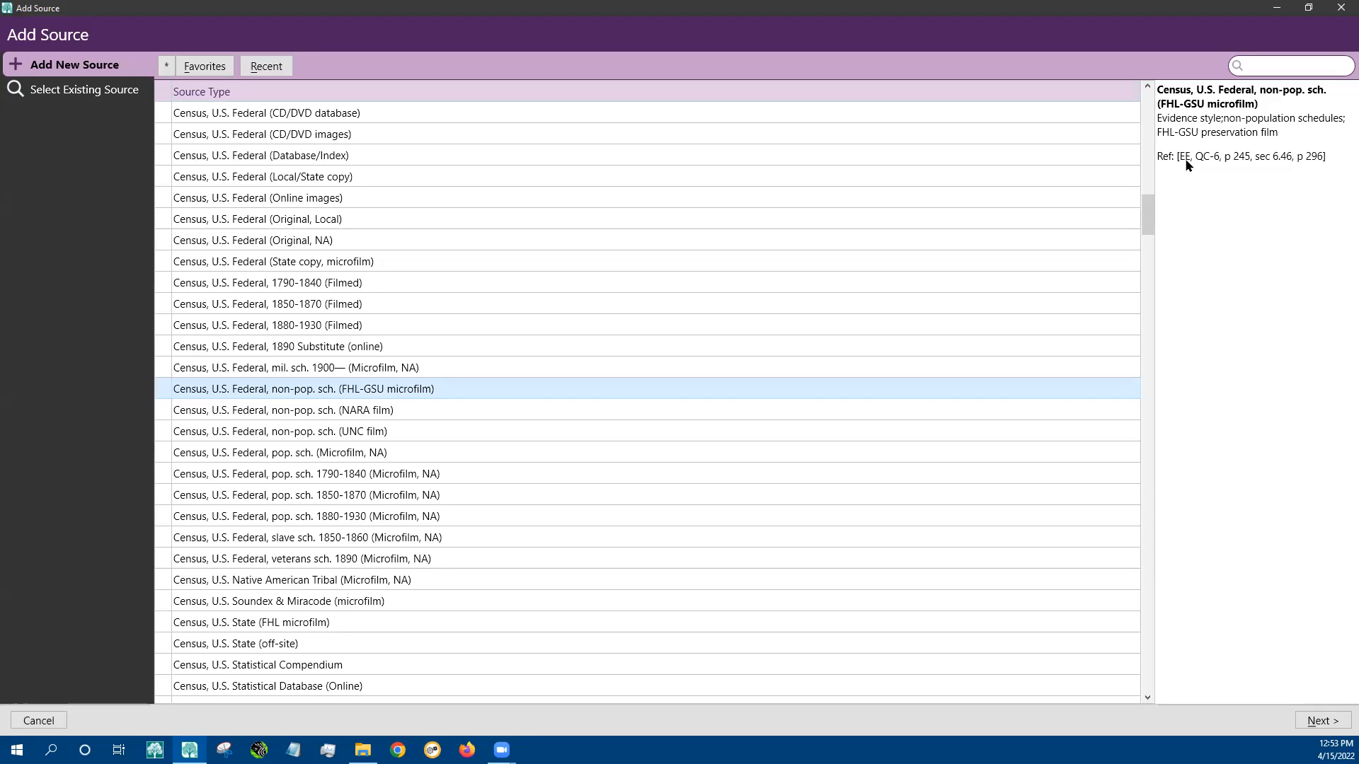
click(296, 305)
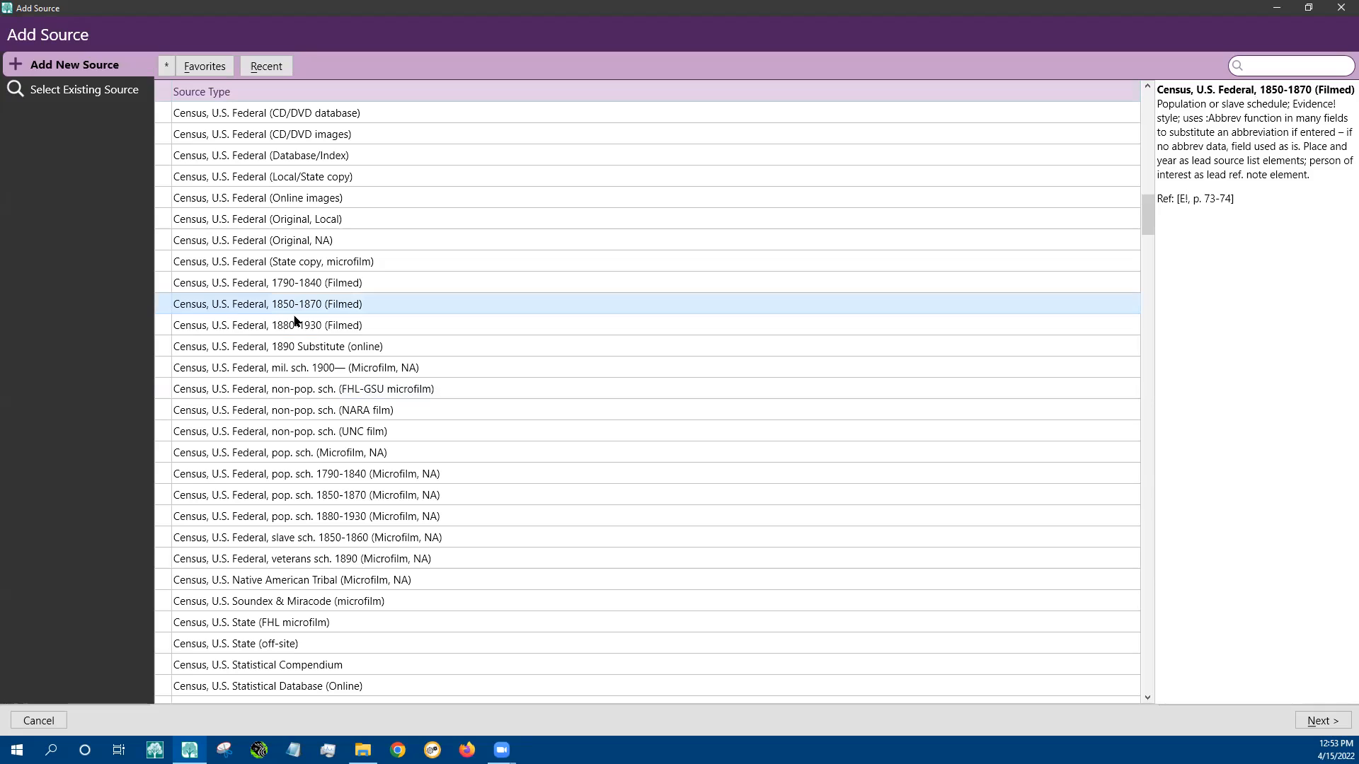
click(296, 322)
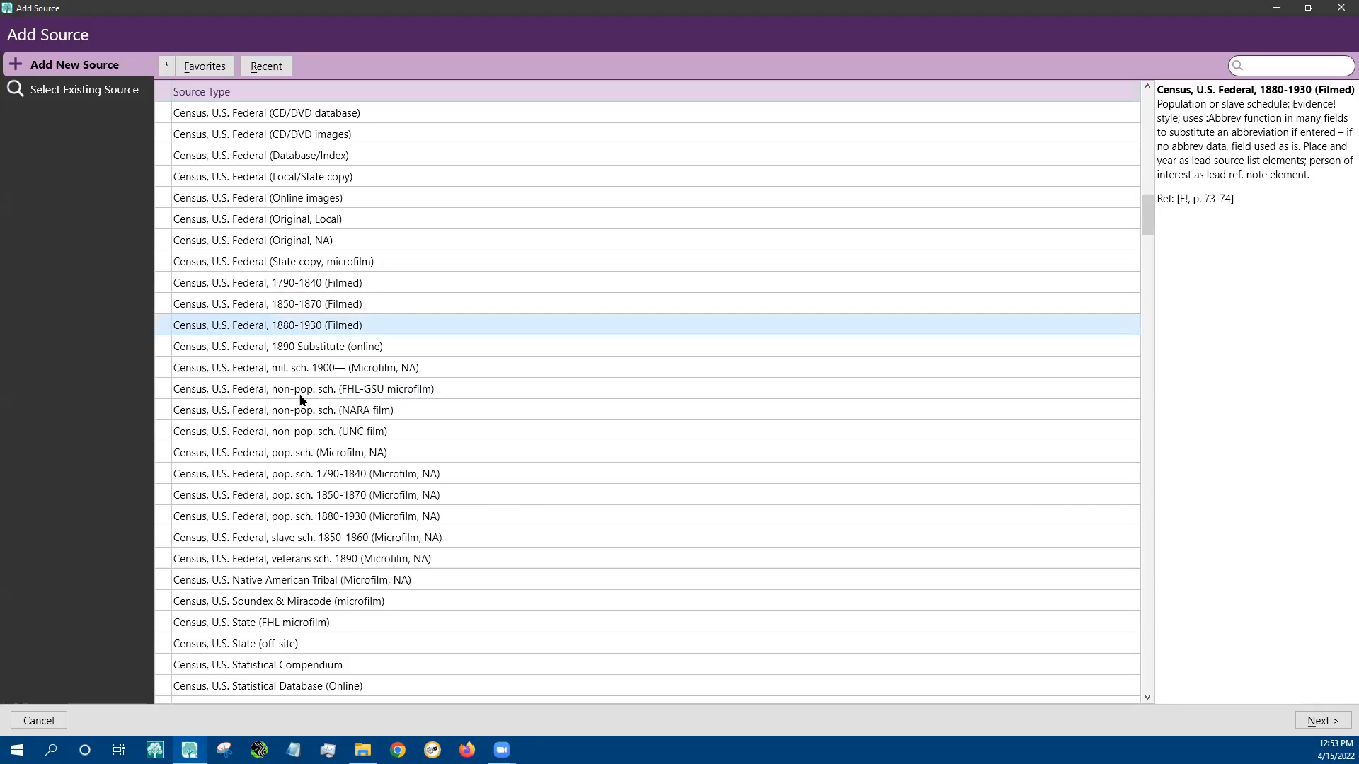
click(313, 454)
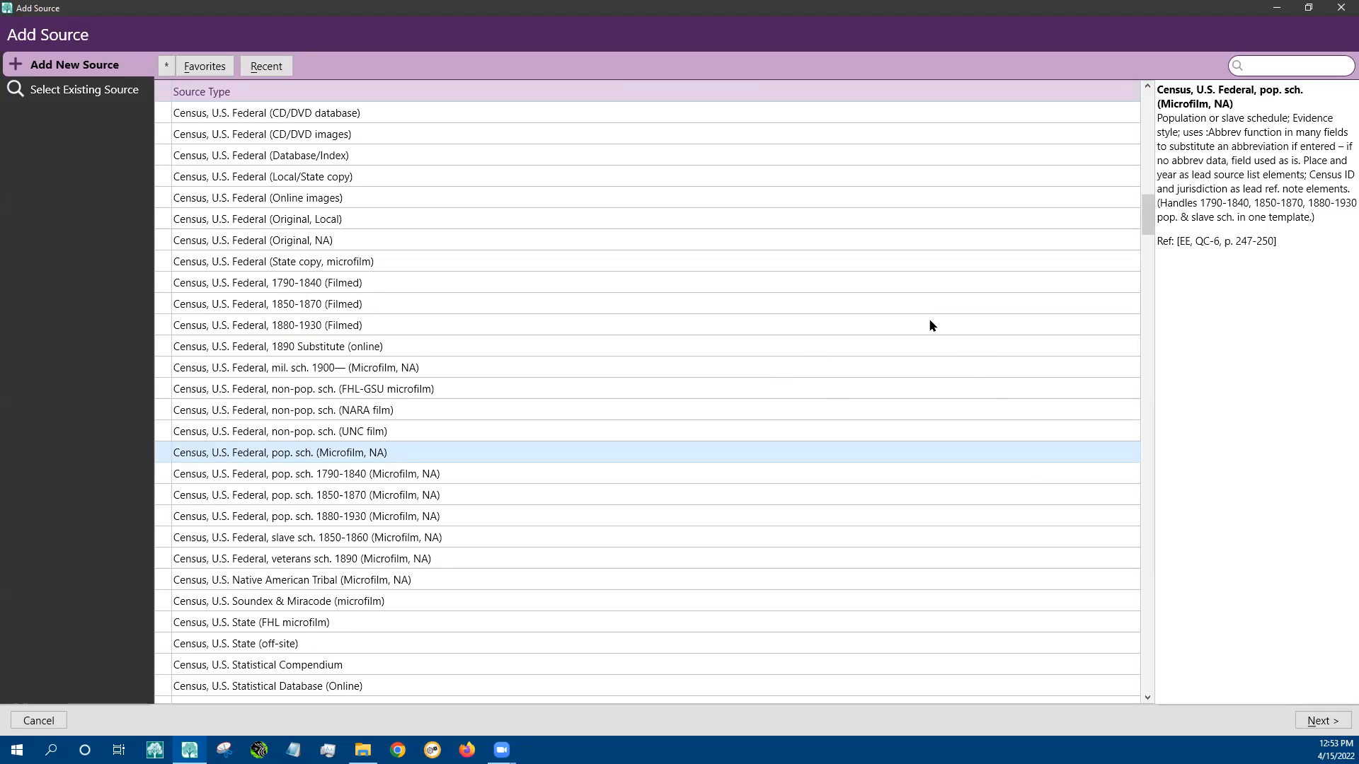
click(1321, 722)
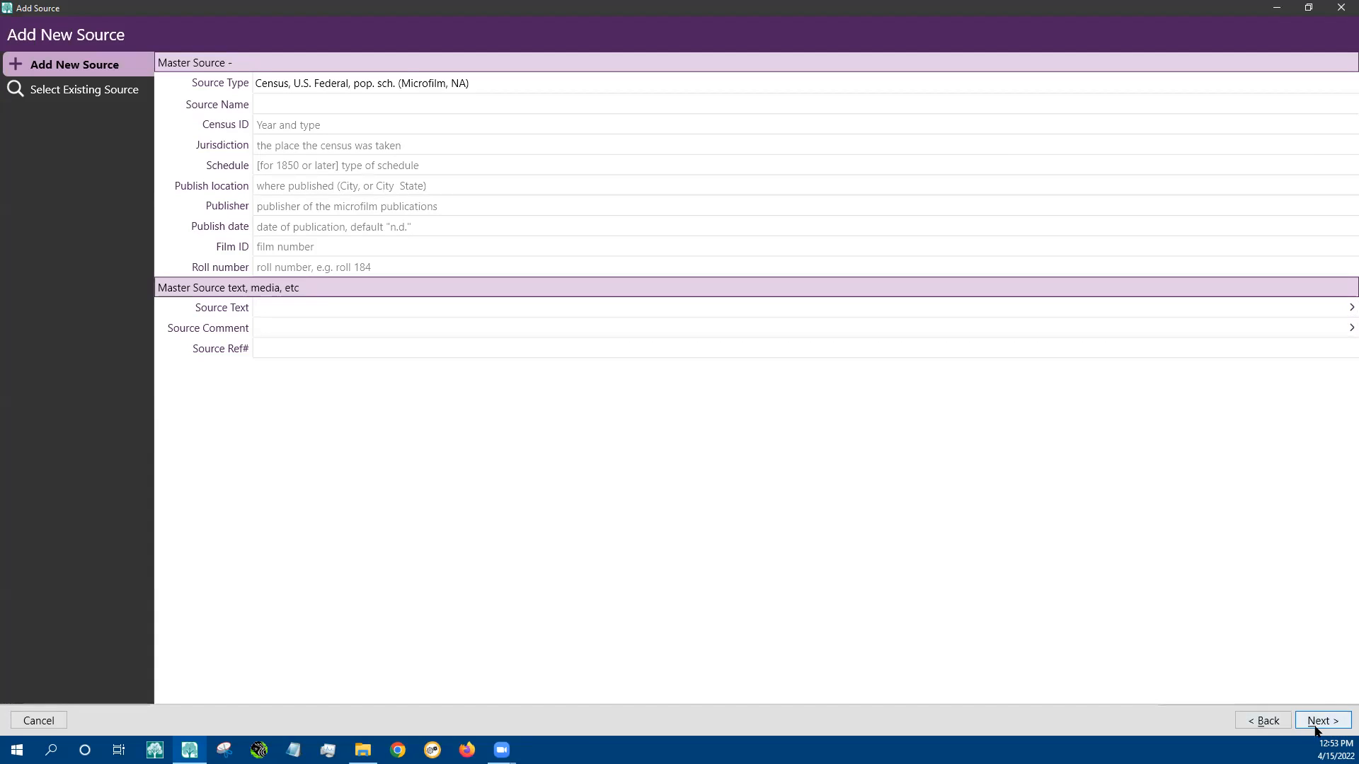
Discard the new source, dismiss an empty note, and close the person editor
click(1271, 721)
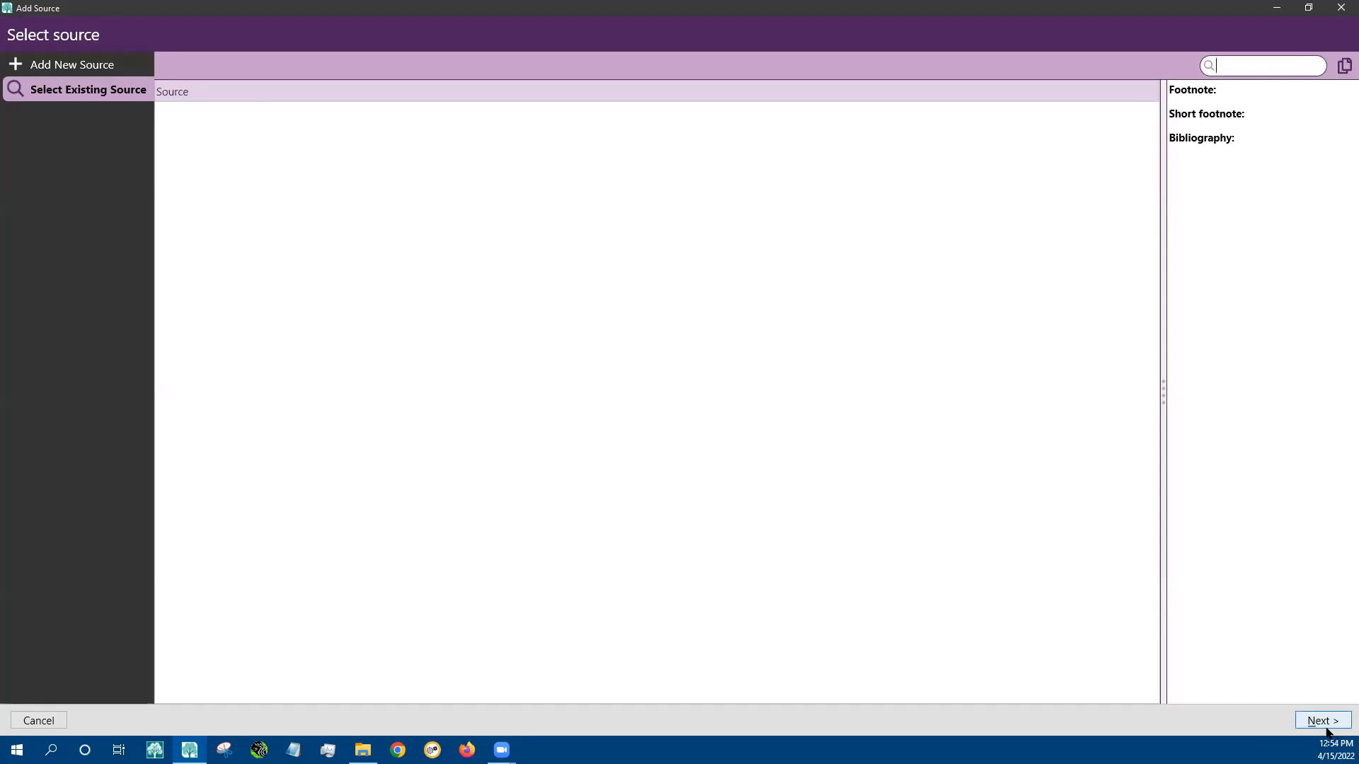
click(1311, 67)
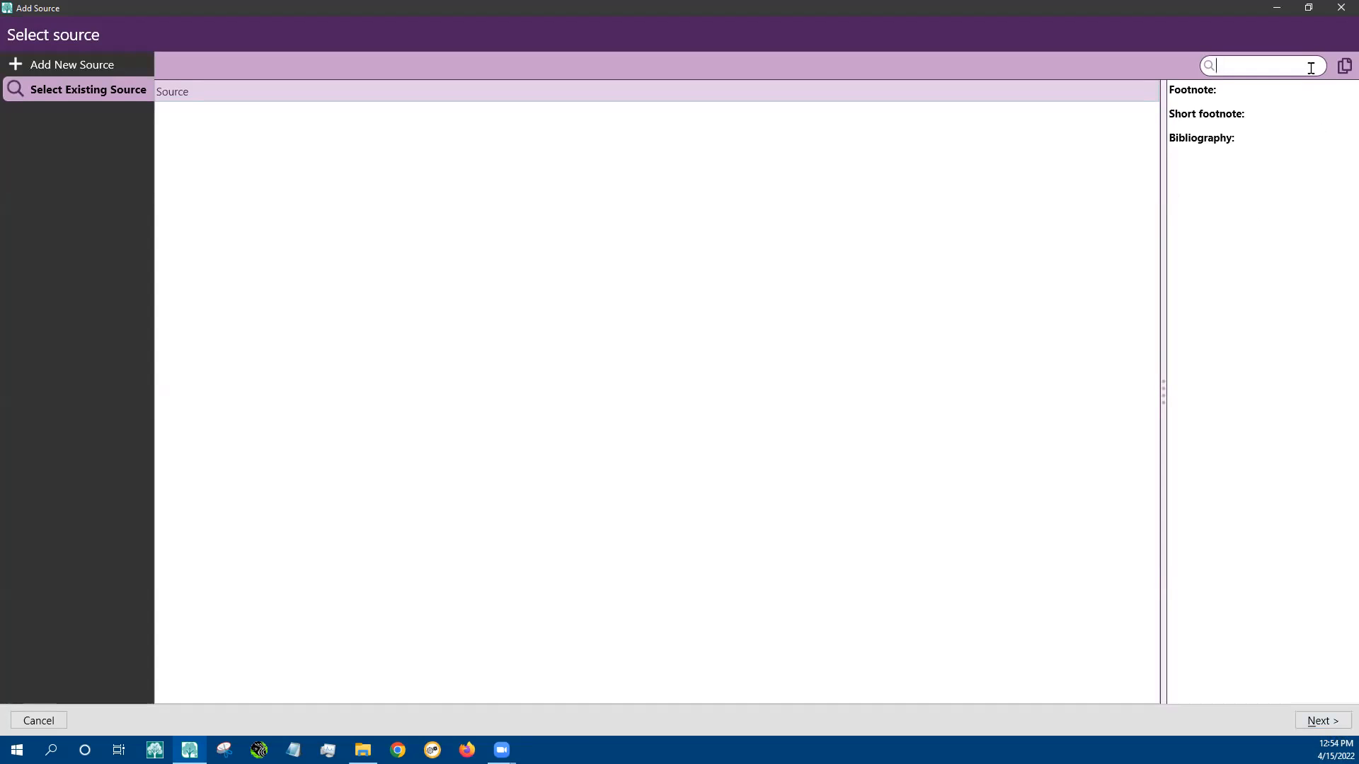
click(1340, 9)
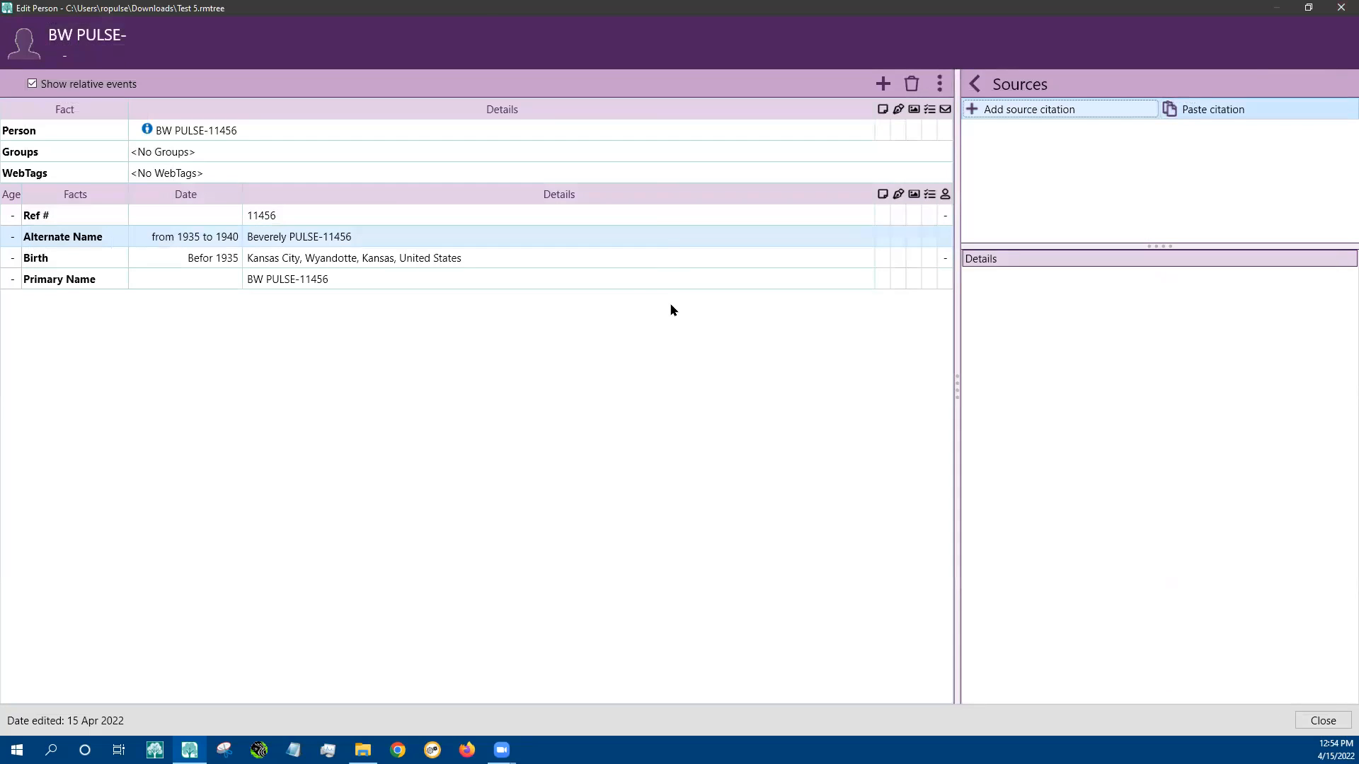
click(435, 236)
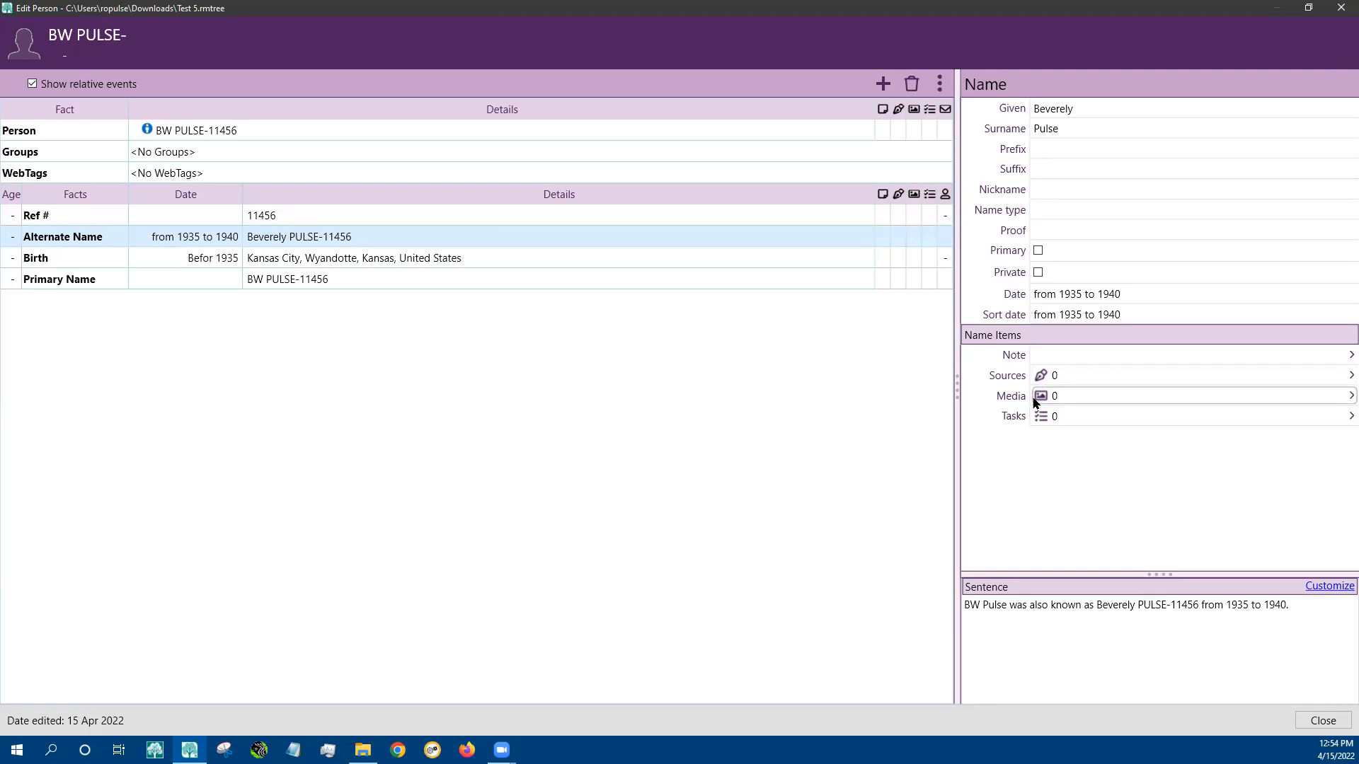
click(1065, 356)
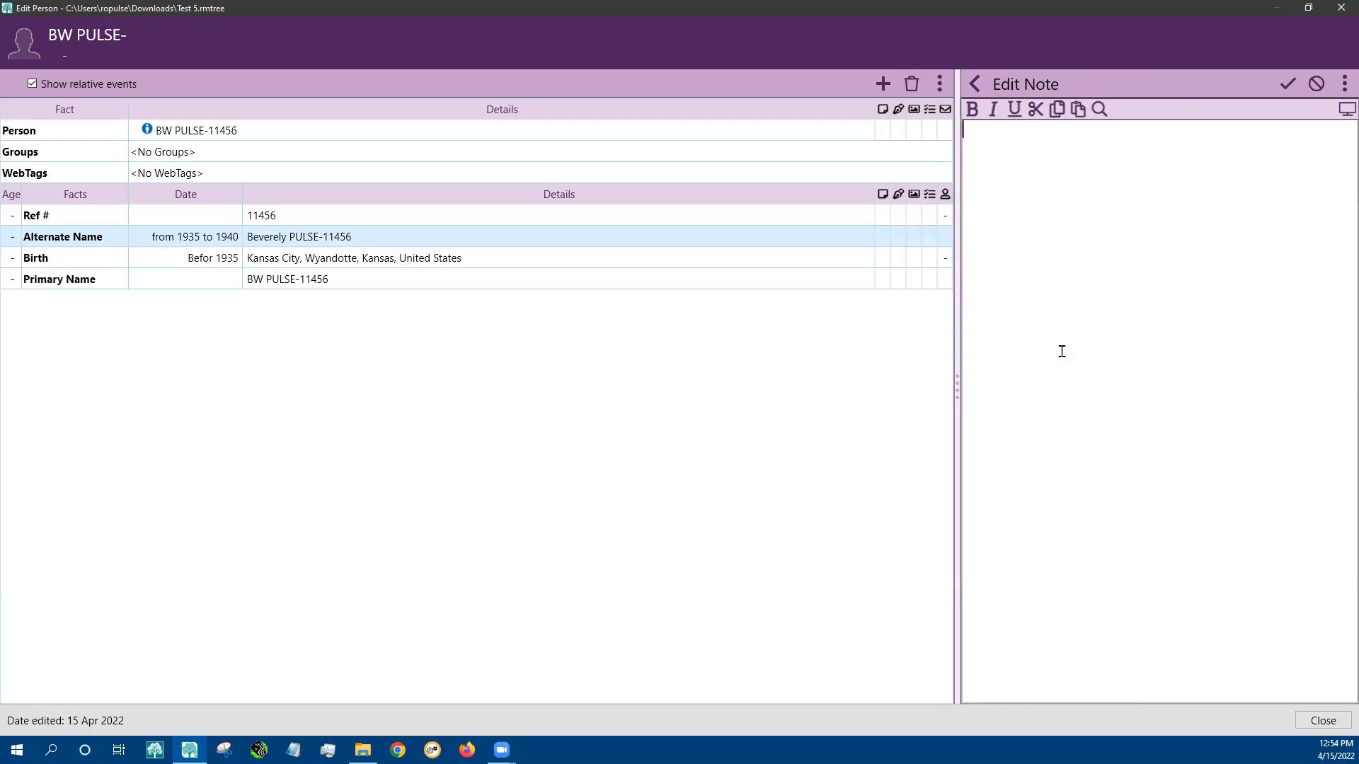
click(972, 86)
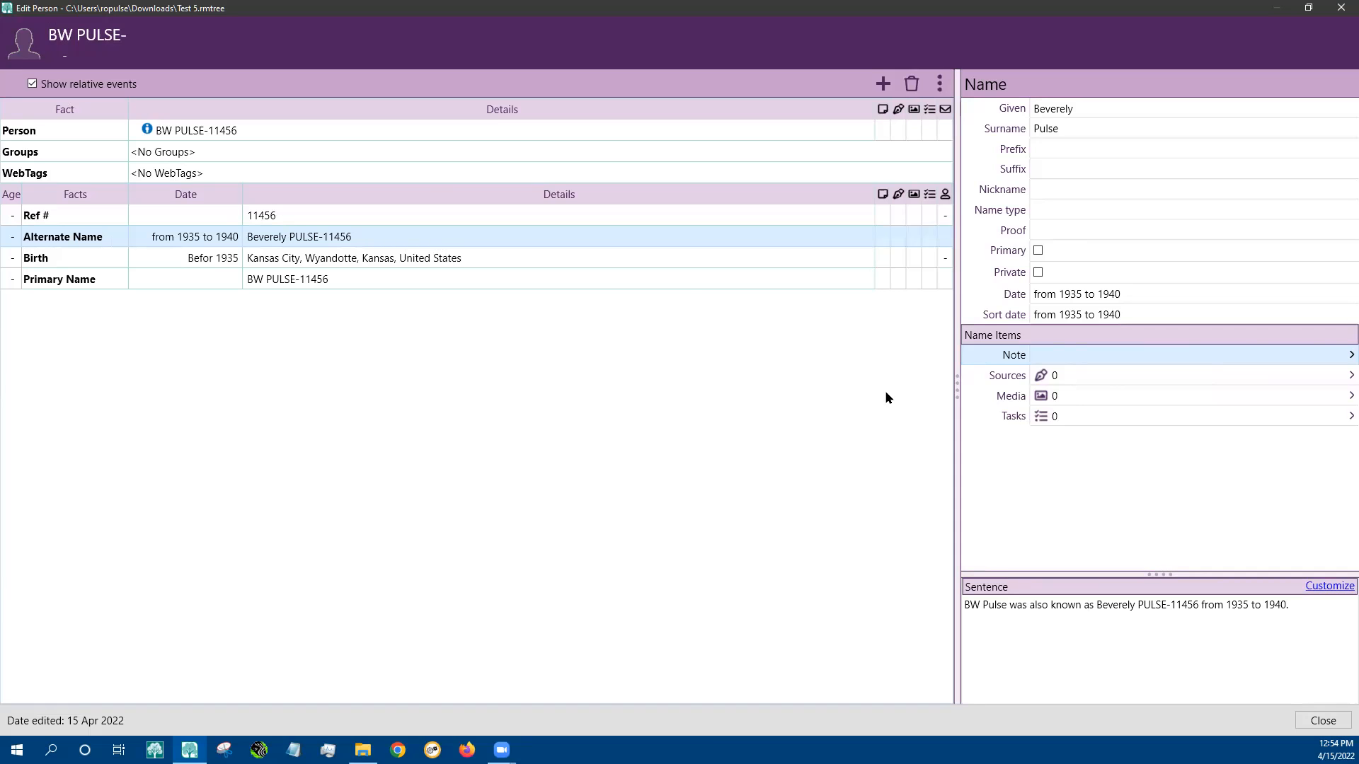
click(1335, 720)
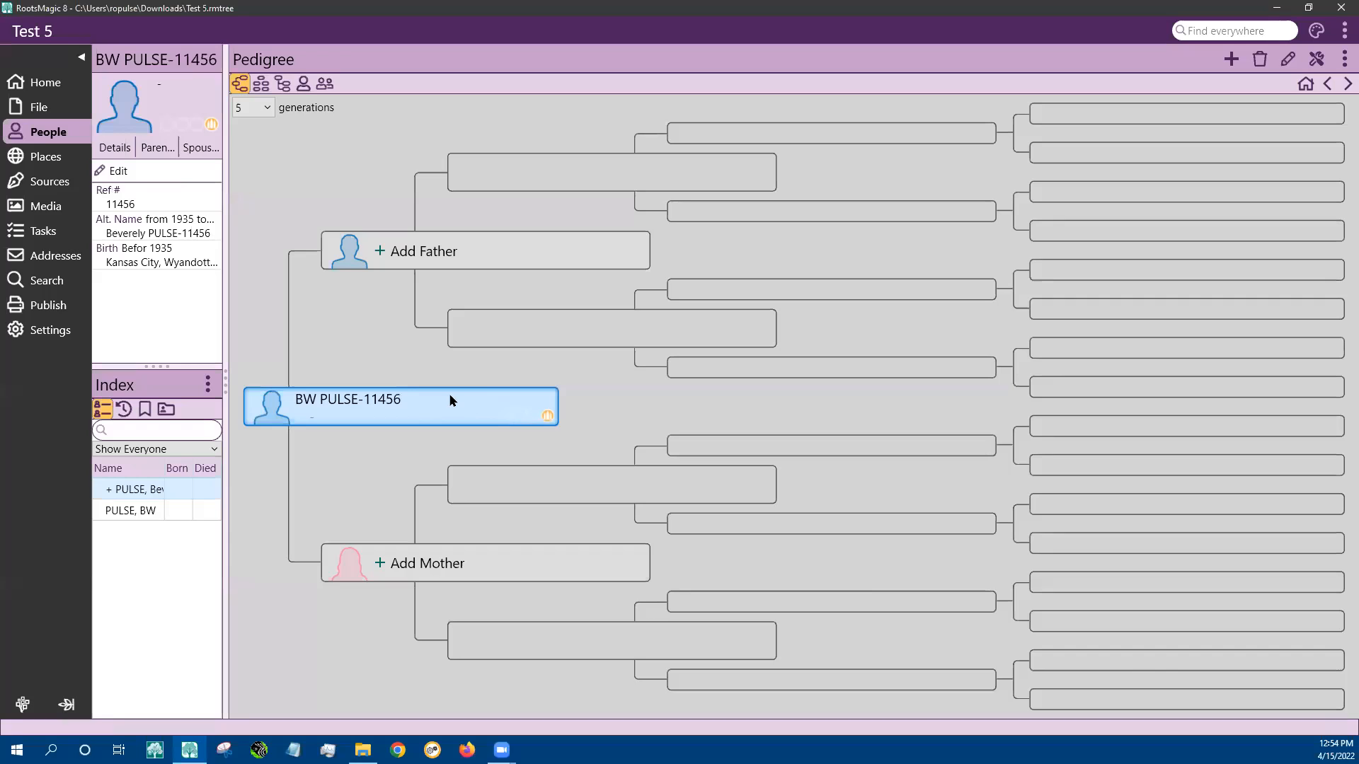
Add a spouse to the person, entering her given name and surname
click(1230, 58)
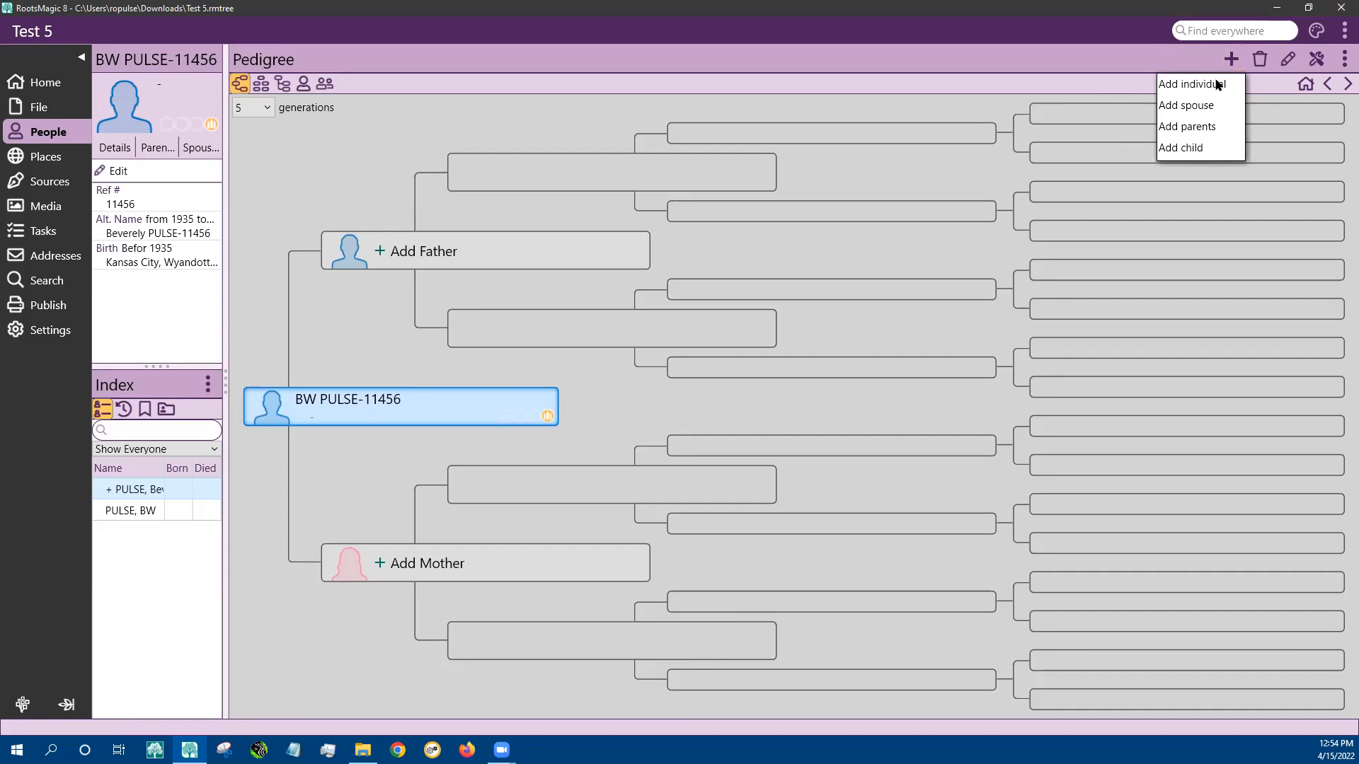
click(1186, 105)
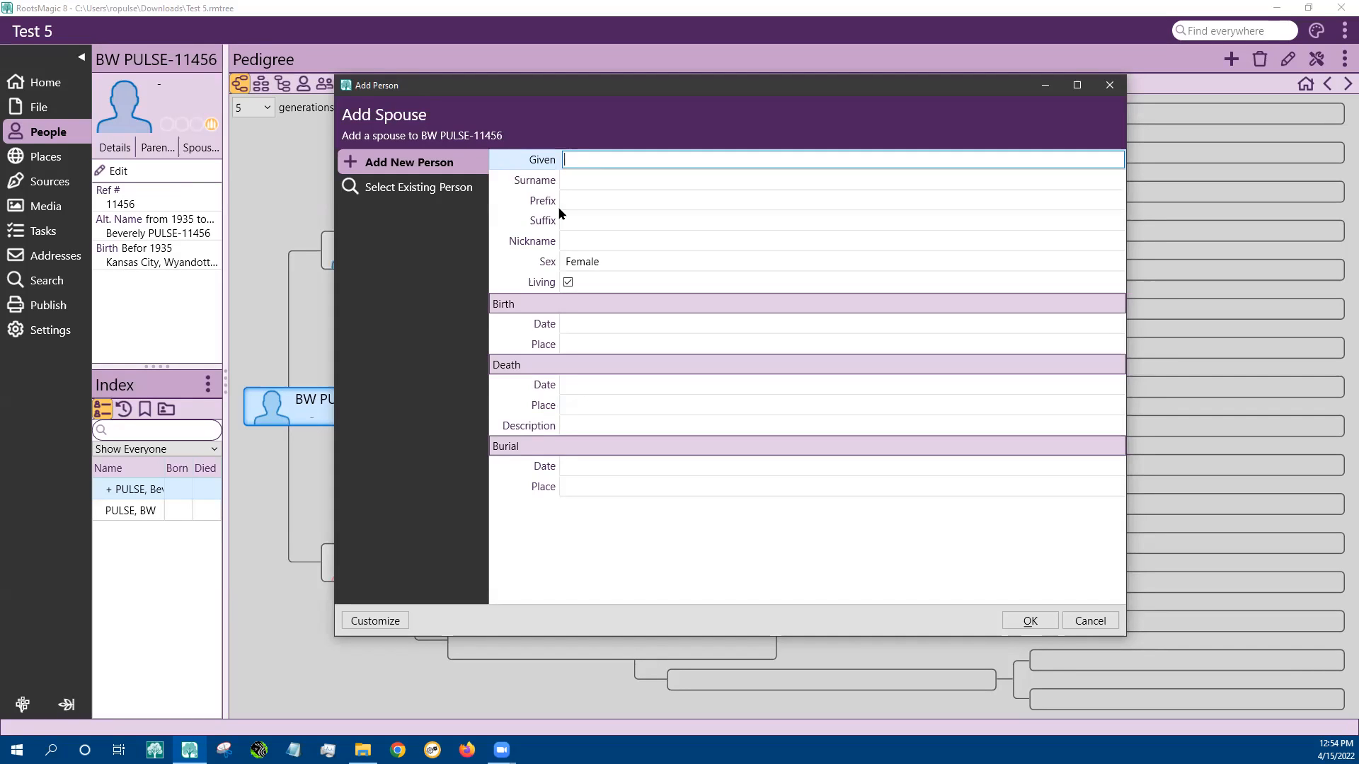
click(590, 180)
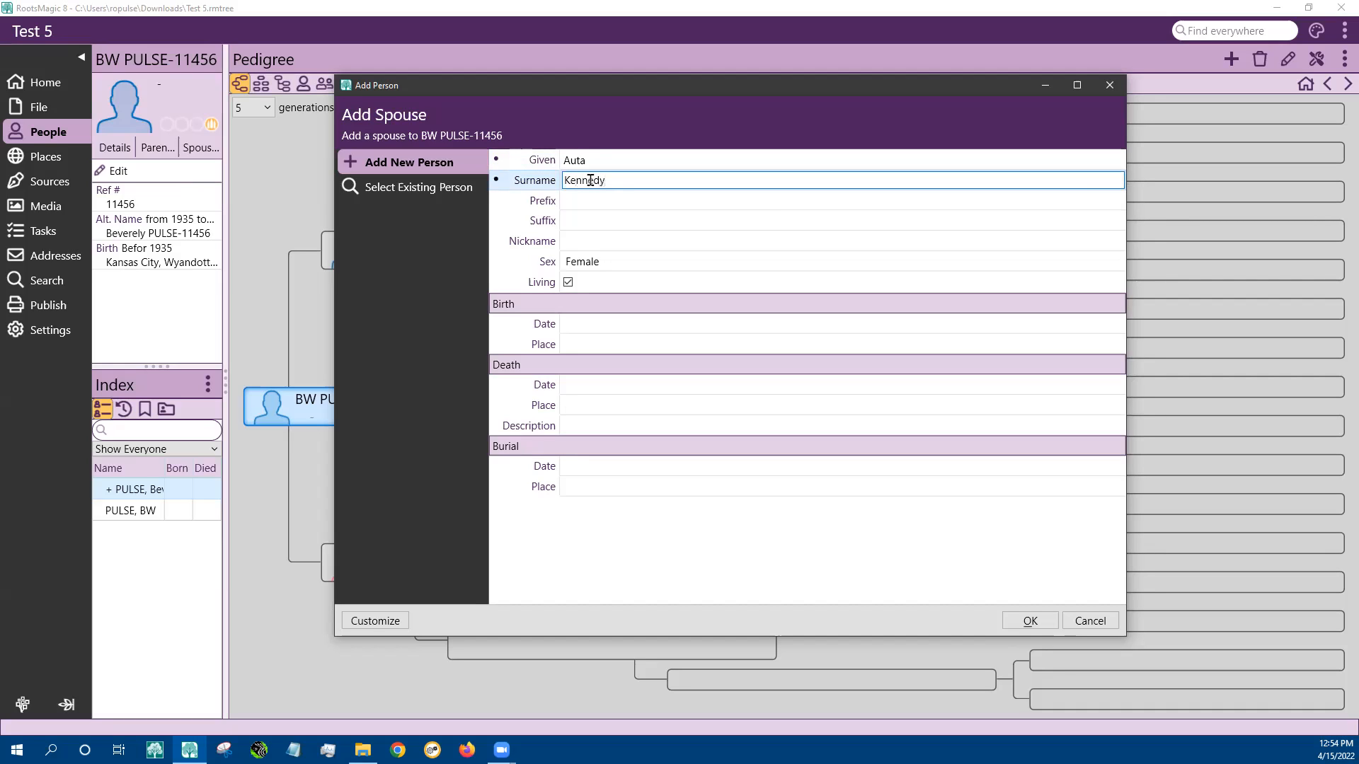
Give the spouse birth date 'about 1935' and birth place Kansas, rejecting the Kansas City autocomplete
click(600, 327)
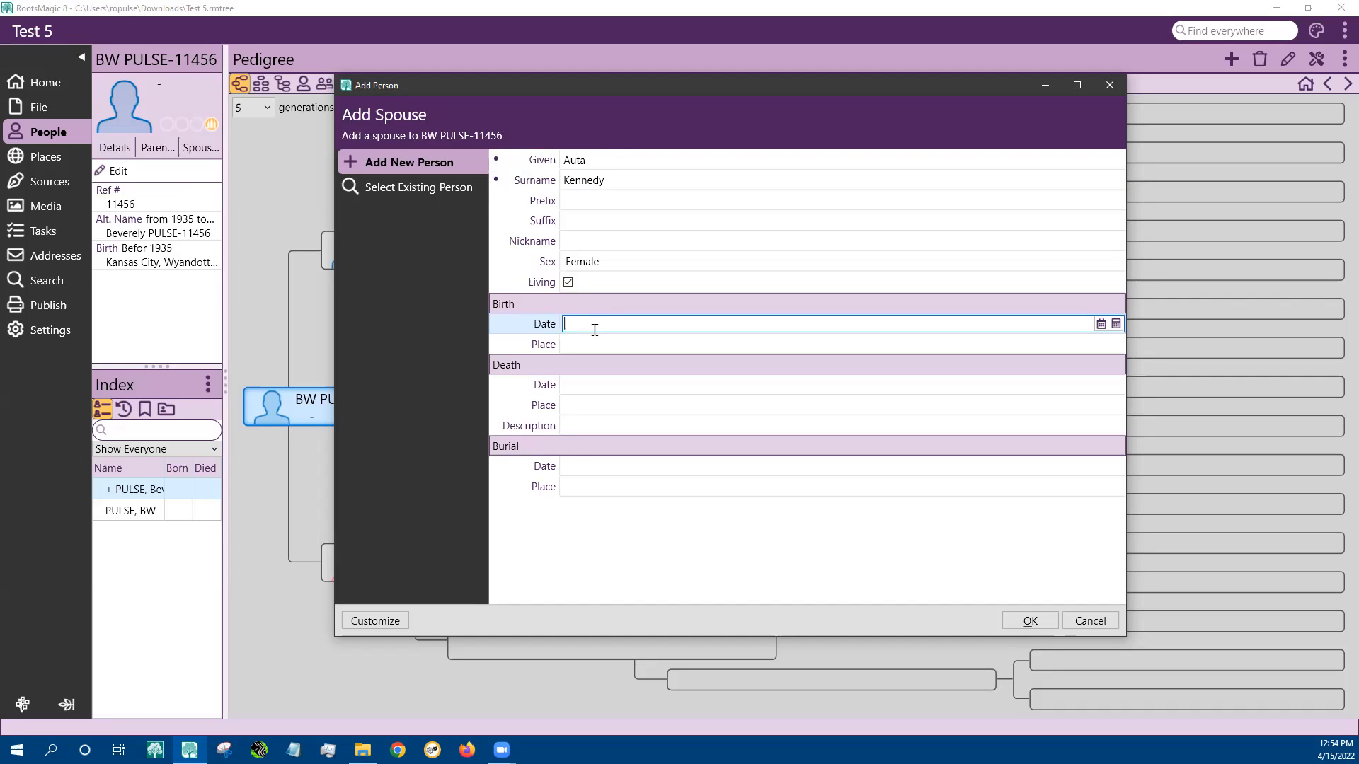
text(abo)
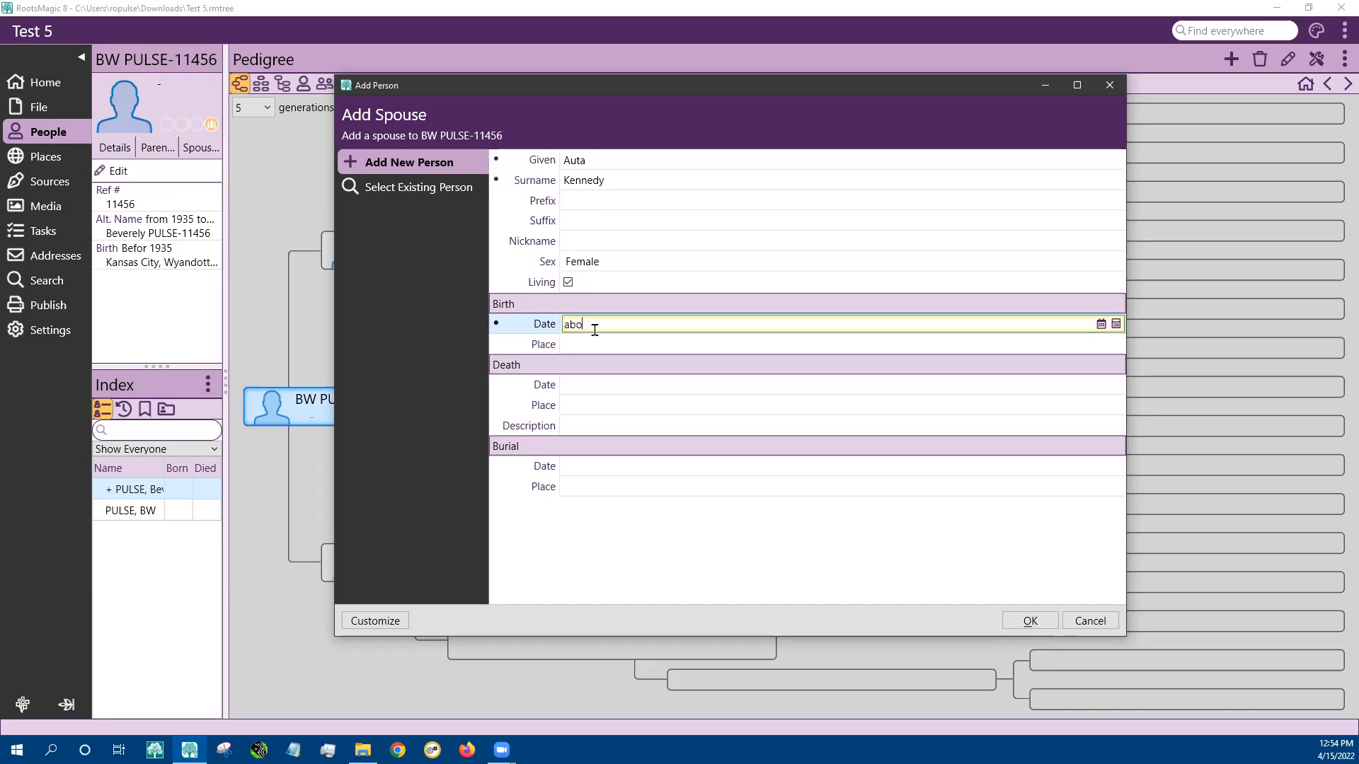
text(ut 1935)
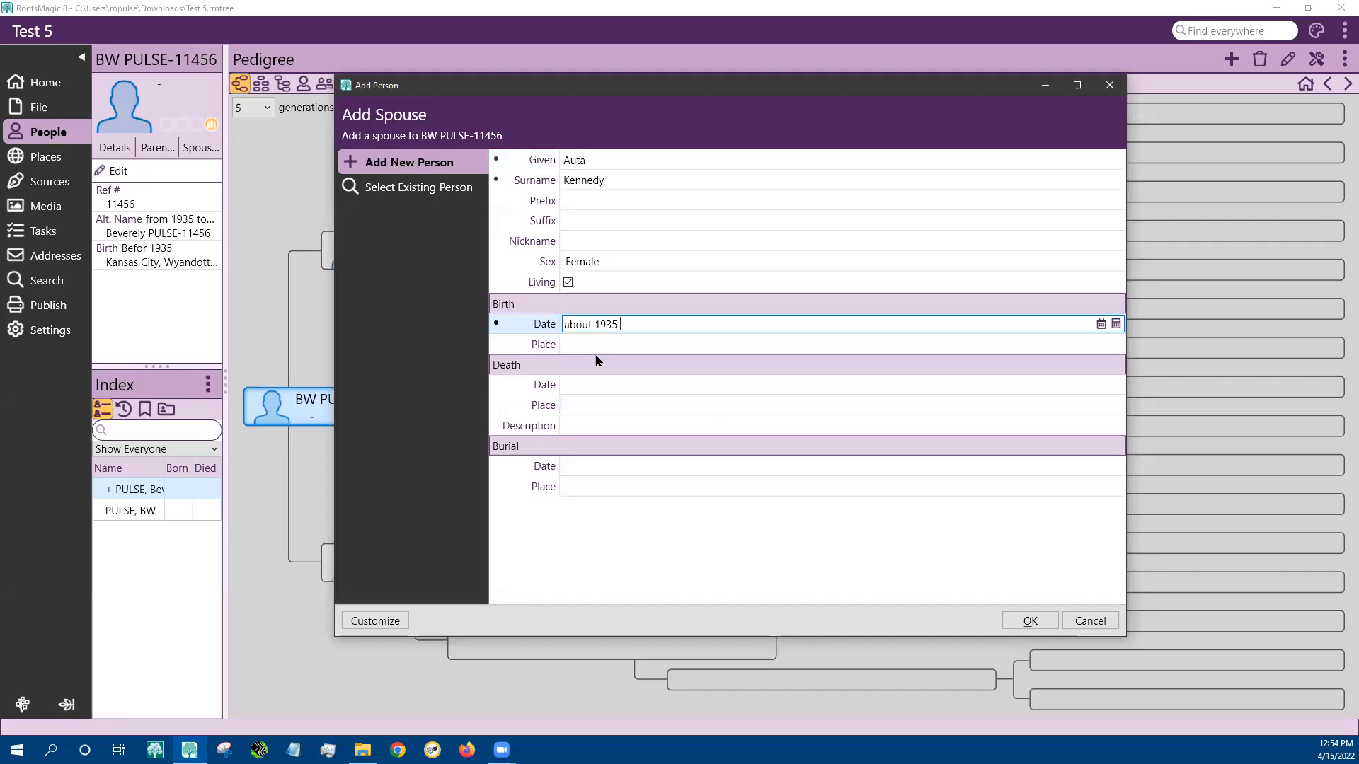
click(593, 344)
text(Kansas)
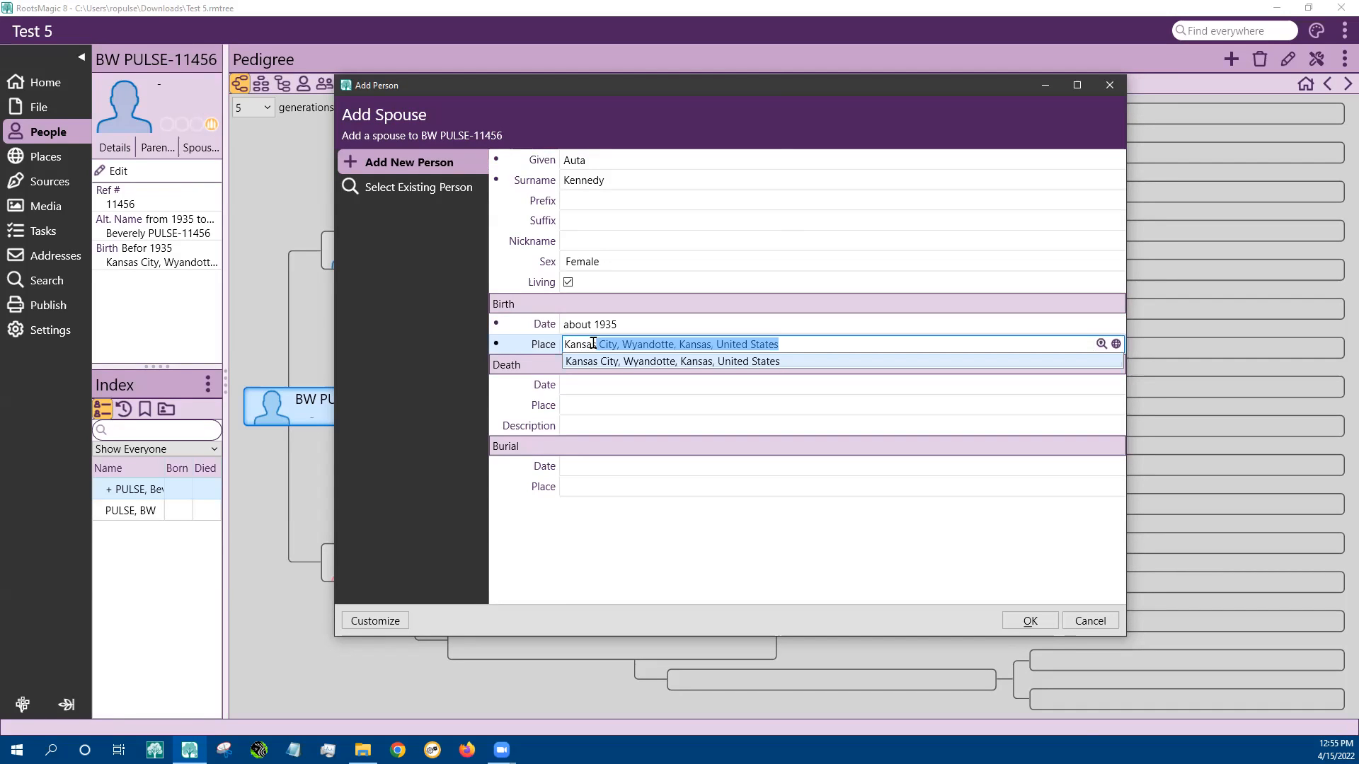
key(Delete)
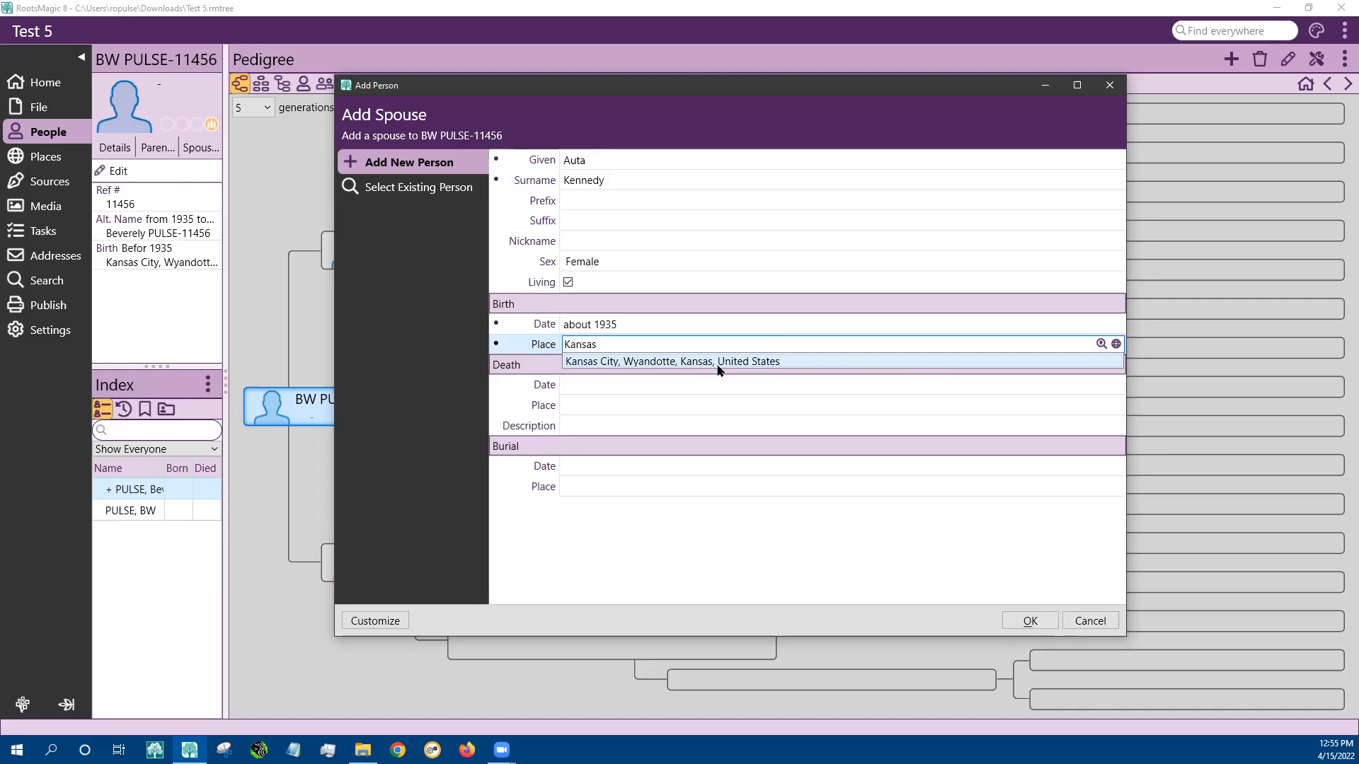
click(1101, 344)
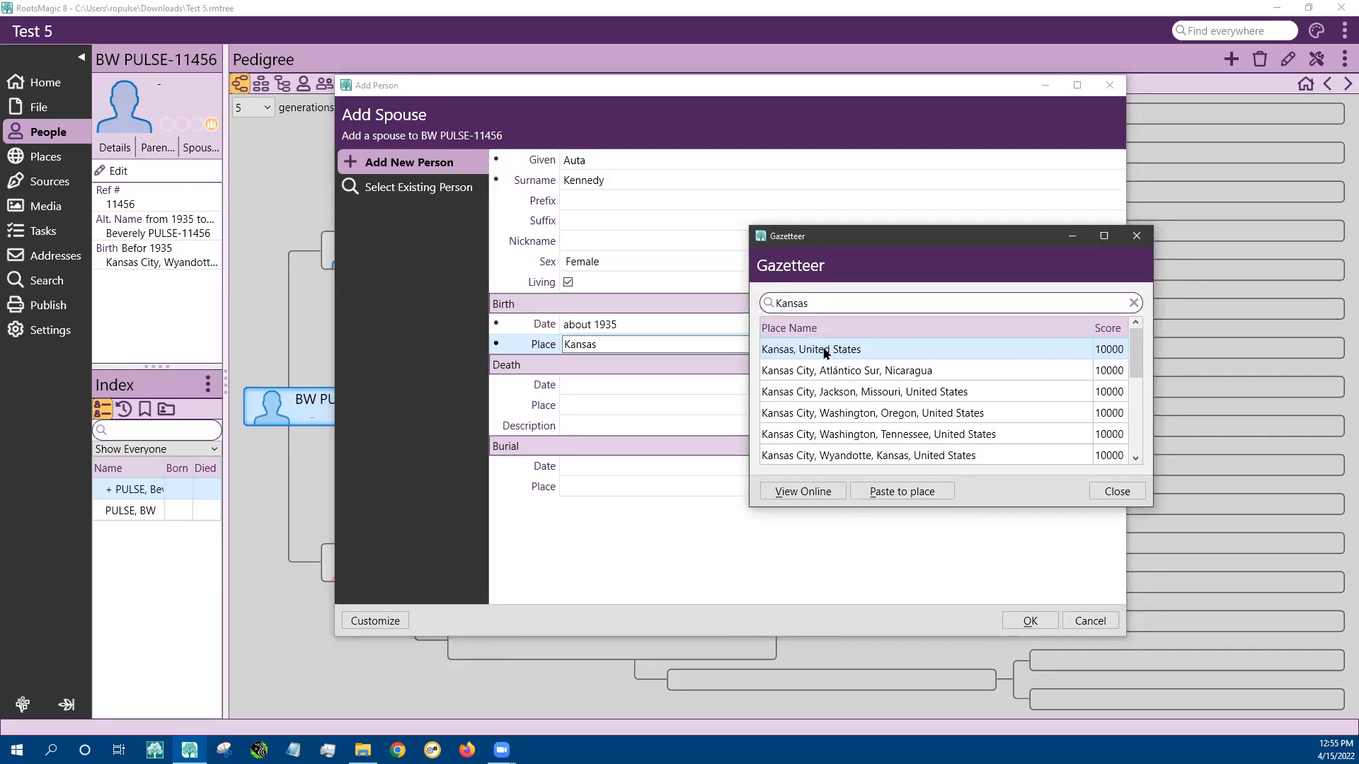
click(896, 492)
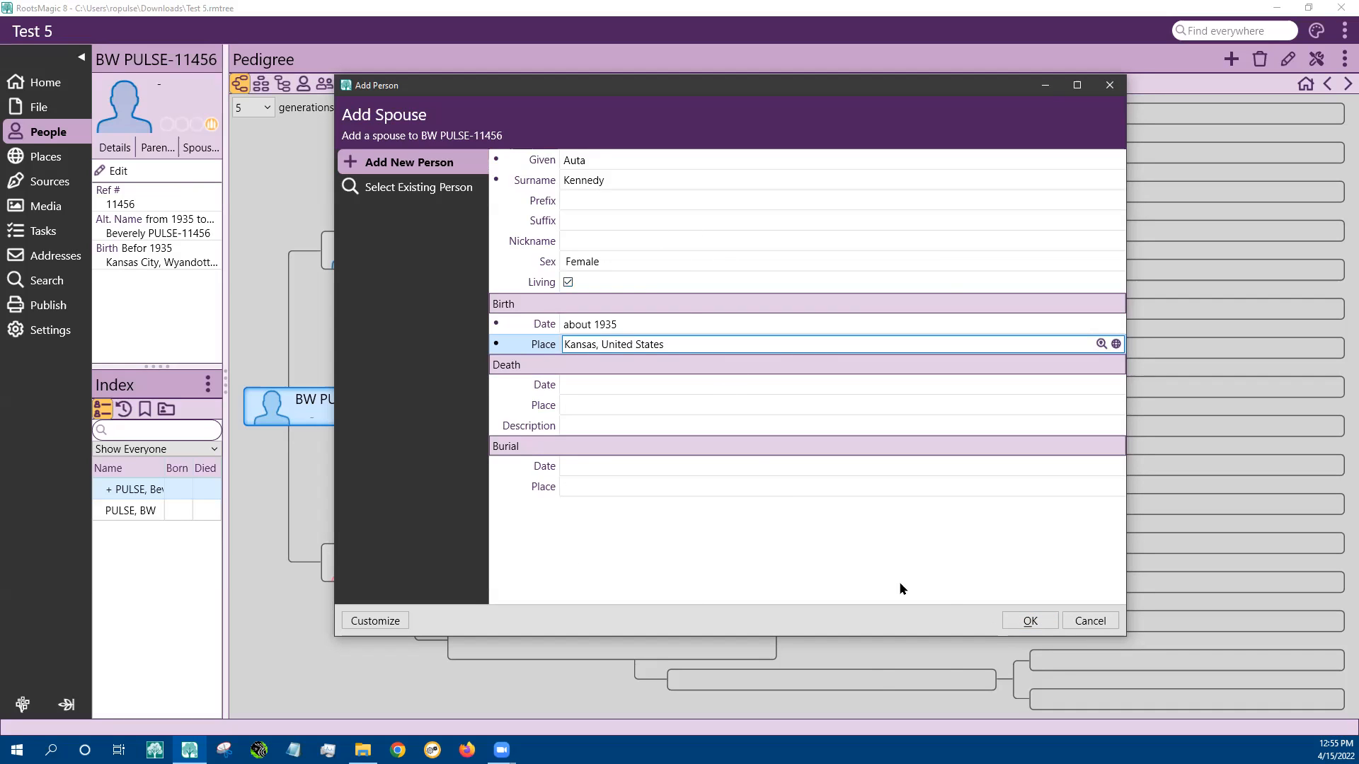
click(1029, 621)
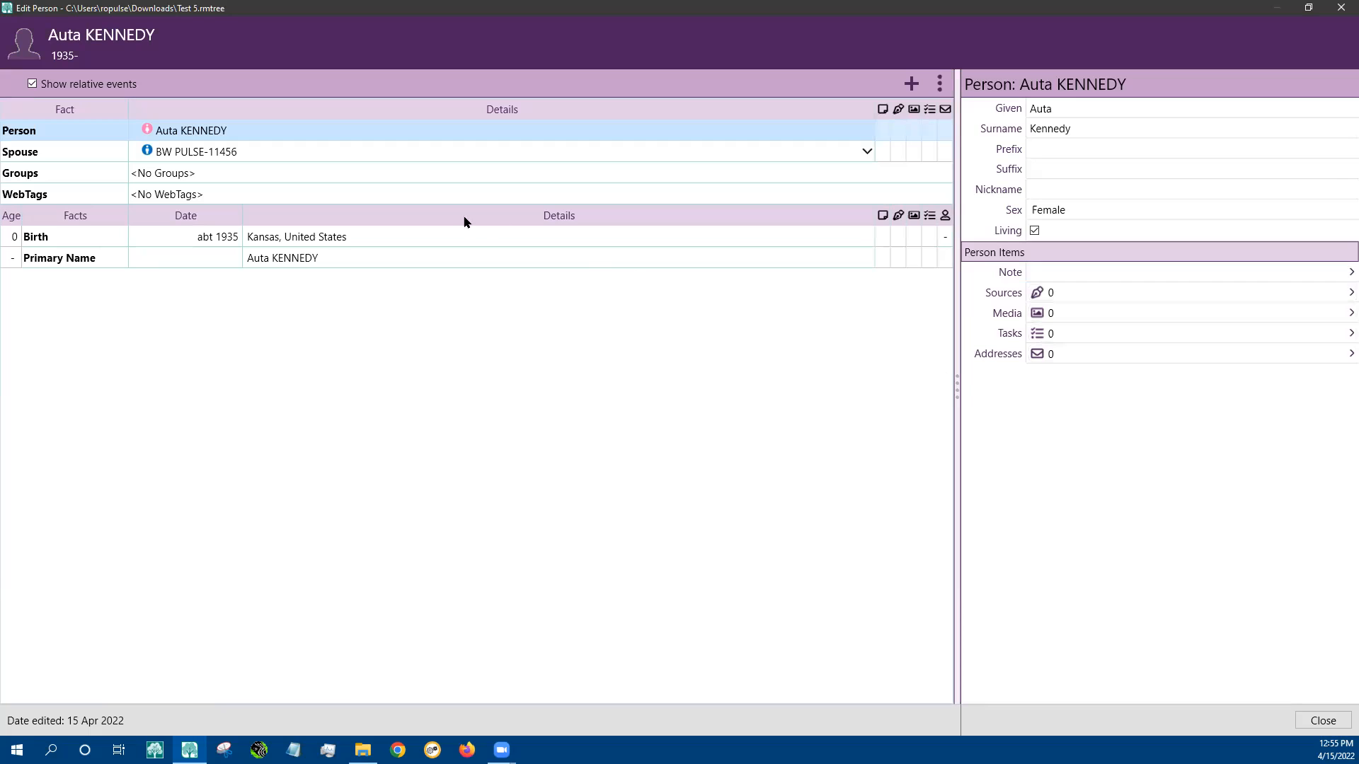
click(456, 239)
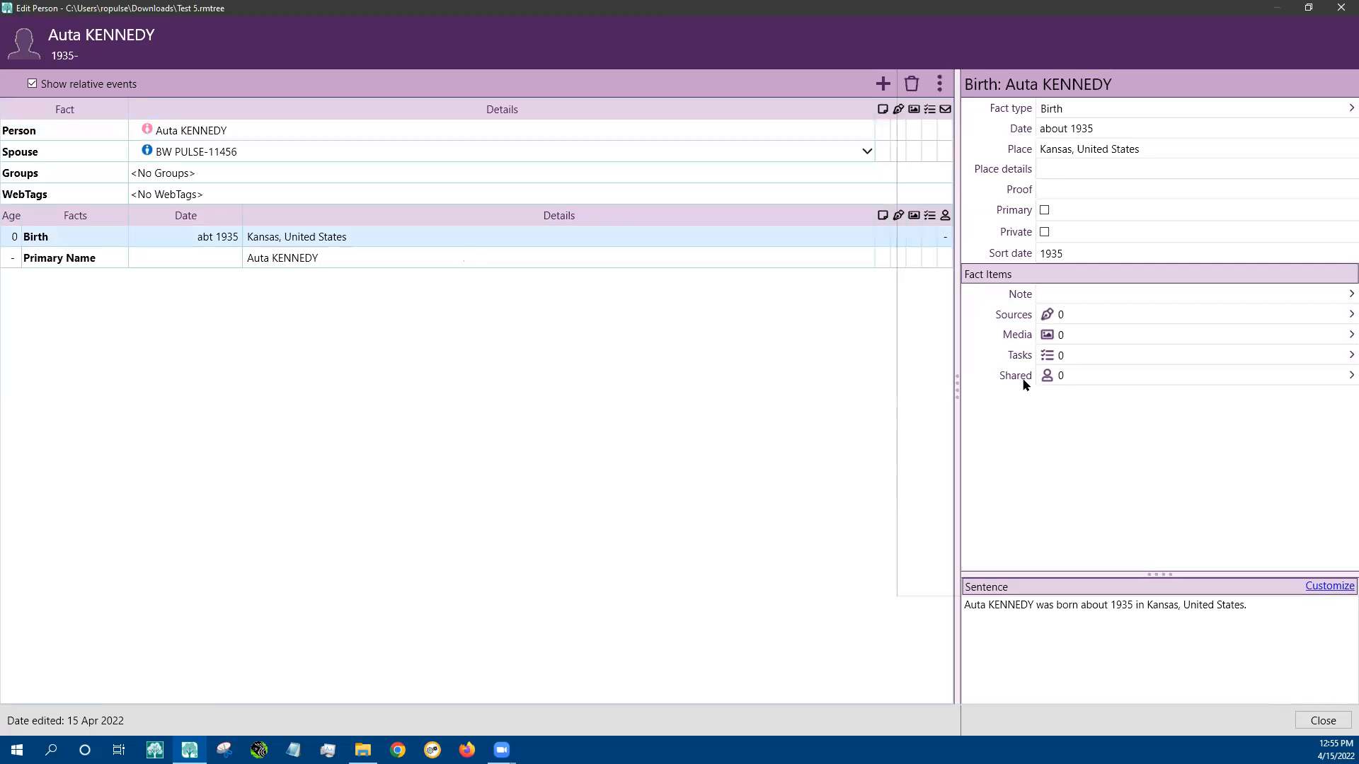
click(489, 129)
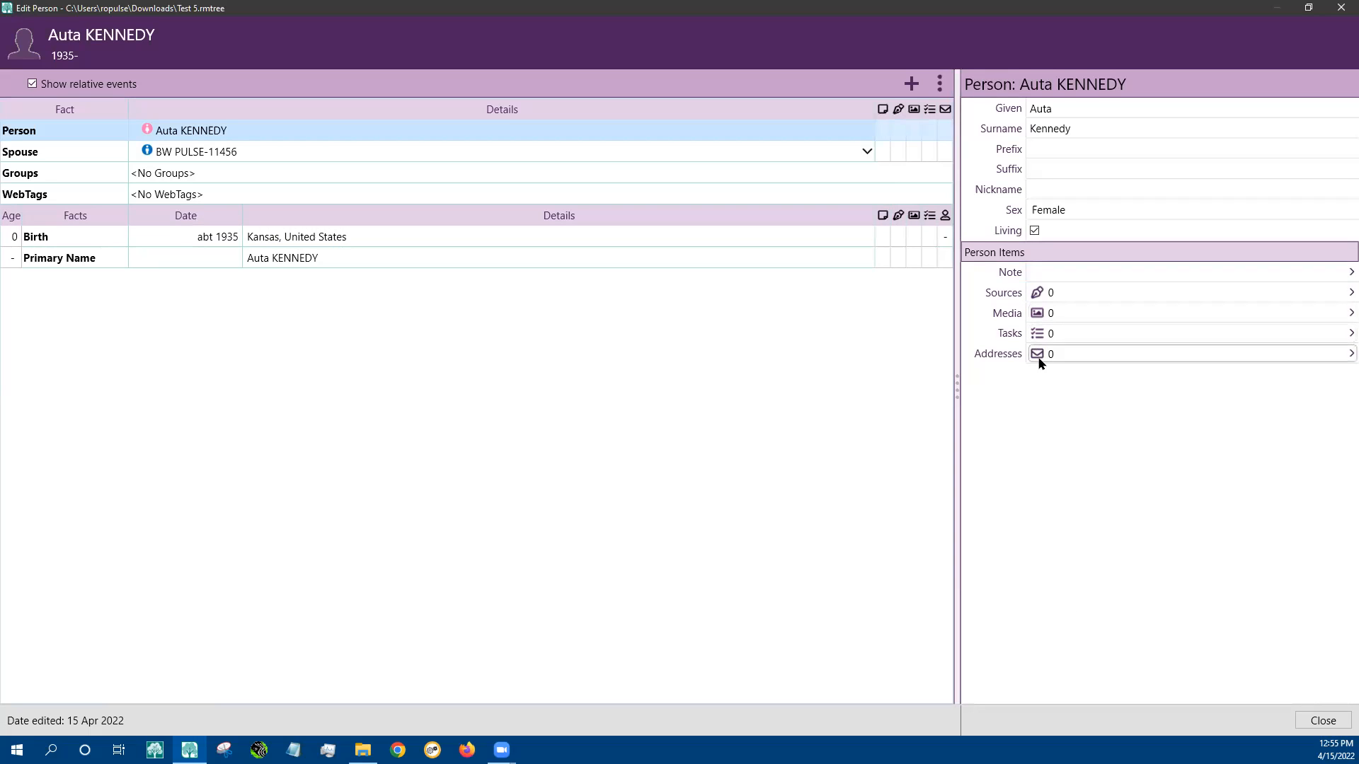
click(426, 263)
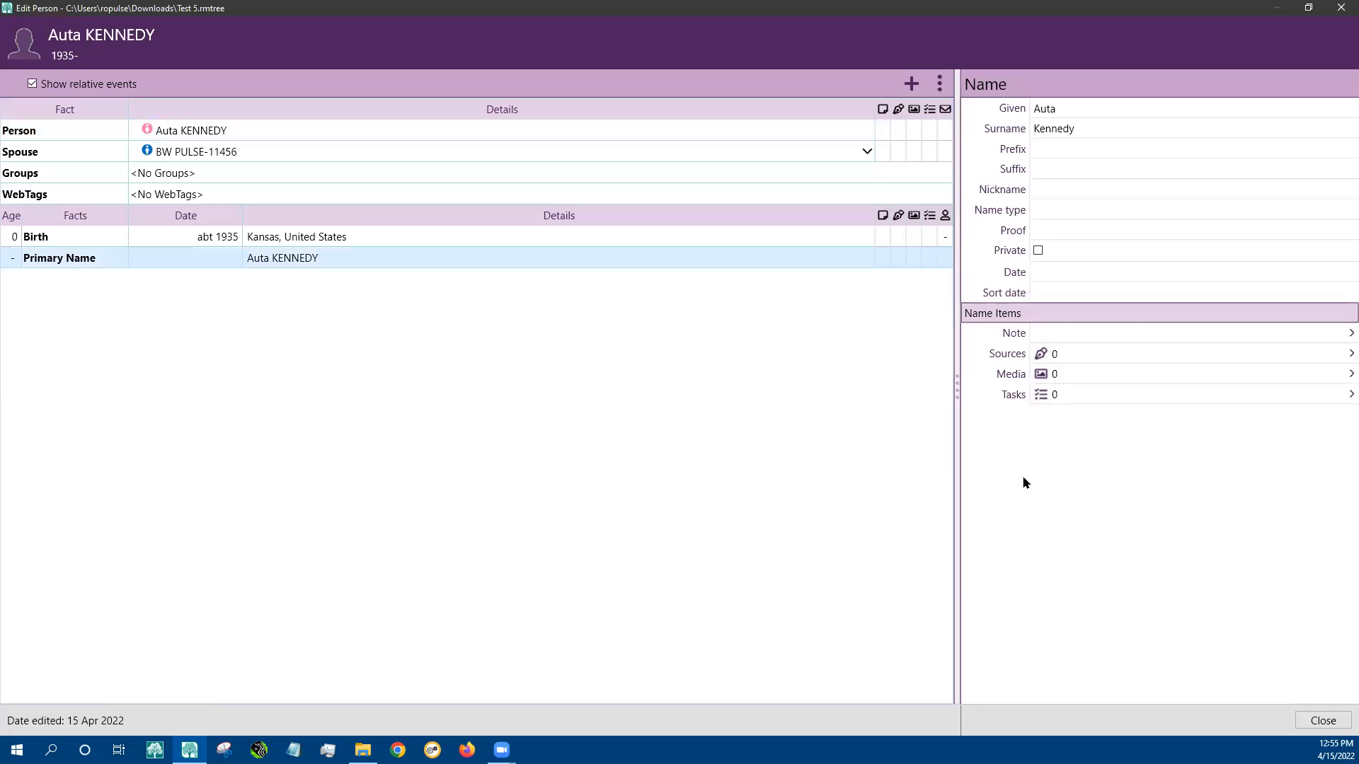
click(1322, 721)
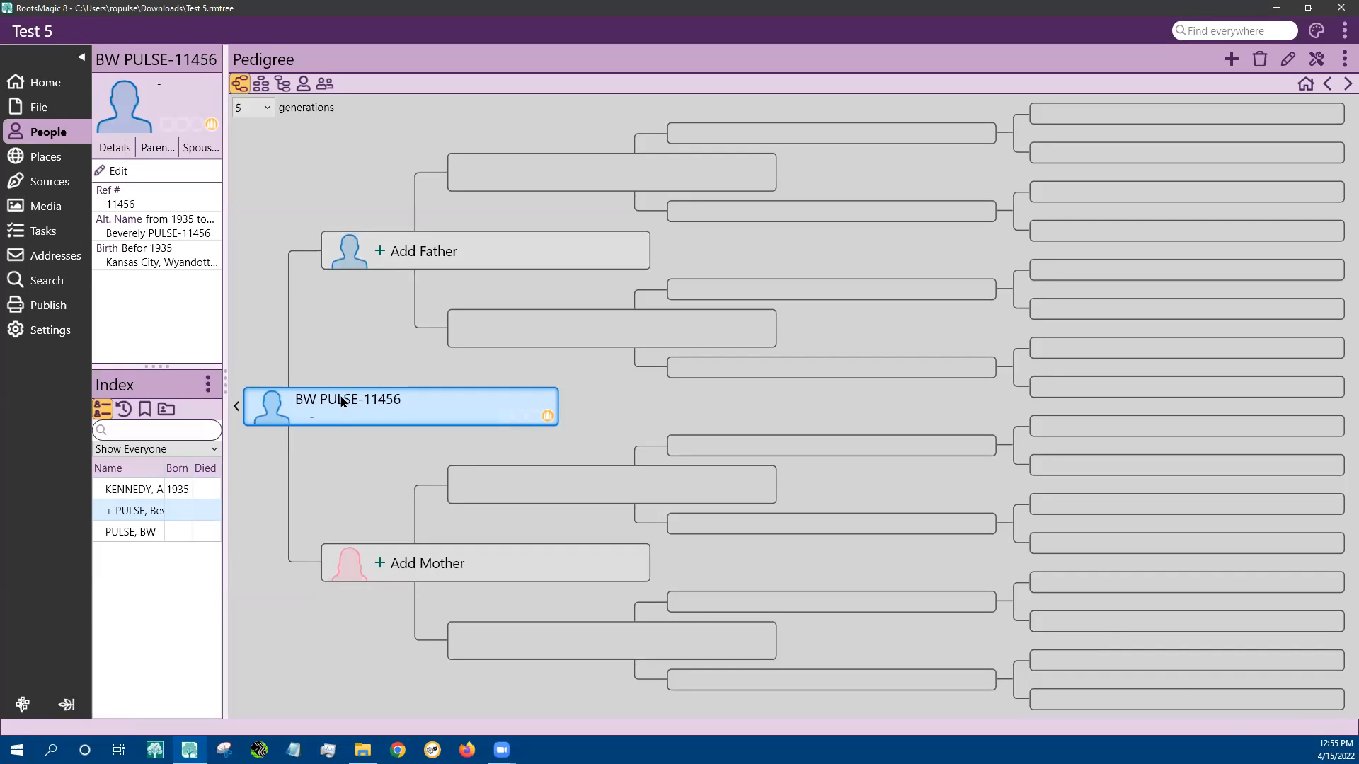
Cycle through the Pedigree, Descendants, People List and Couple List views, ending on the Family view
click(260, 84)
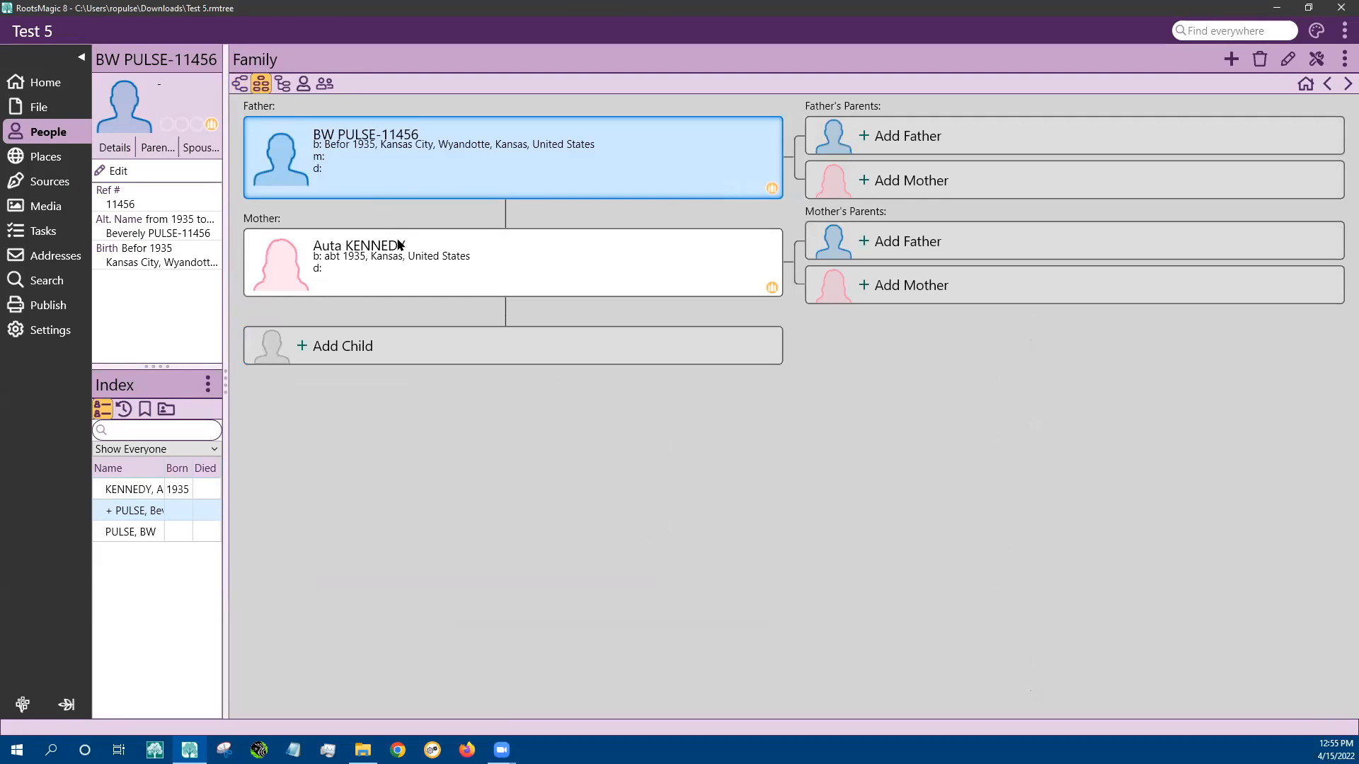
click(240, 84)
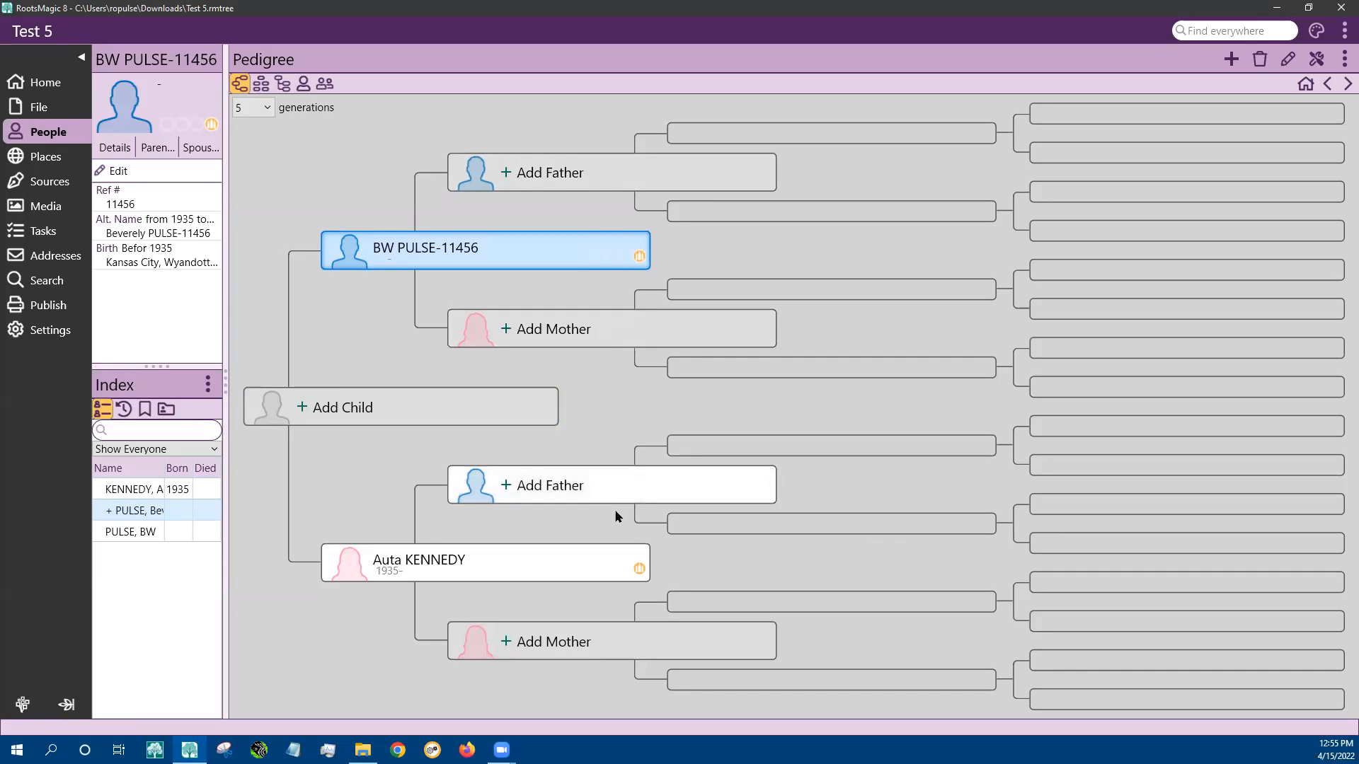
click(259, 82)
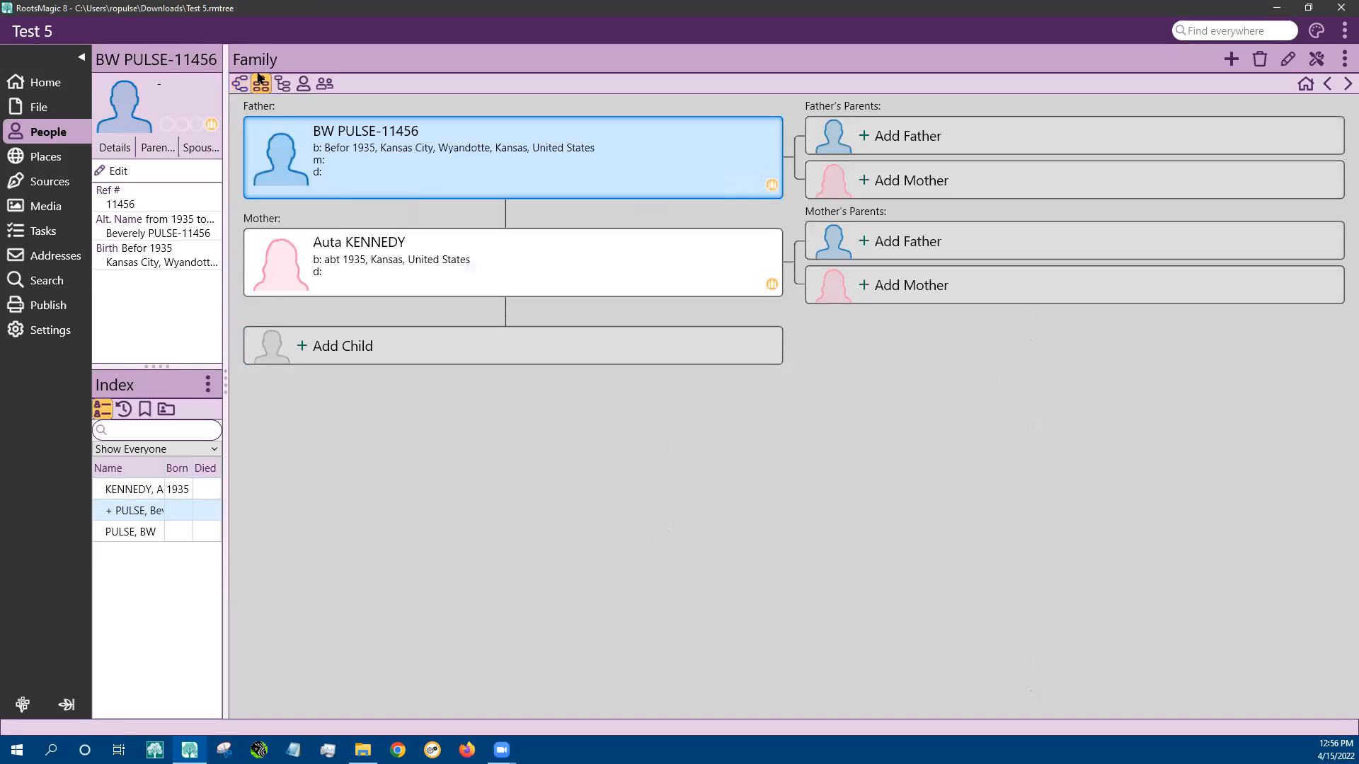
click(282, 84)
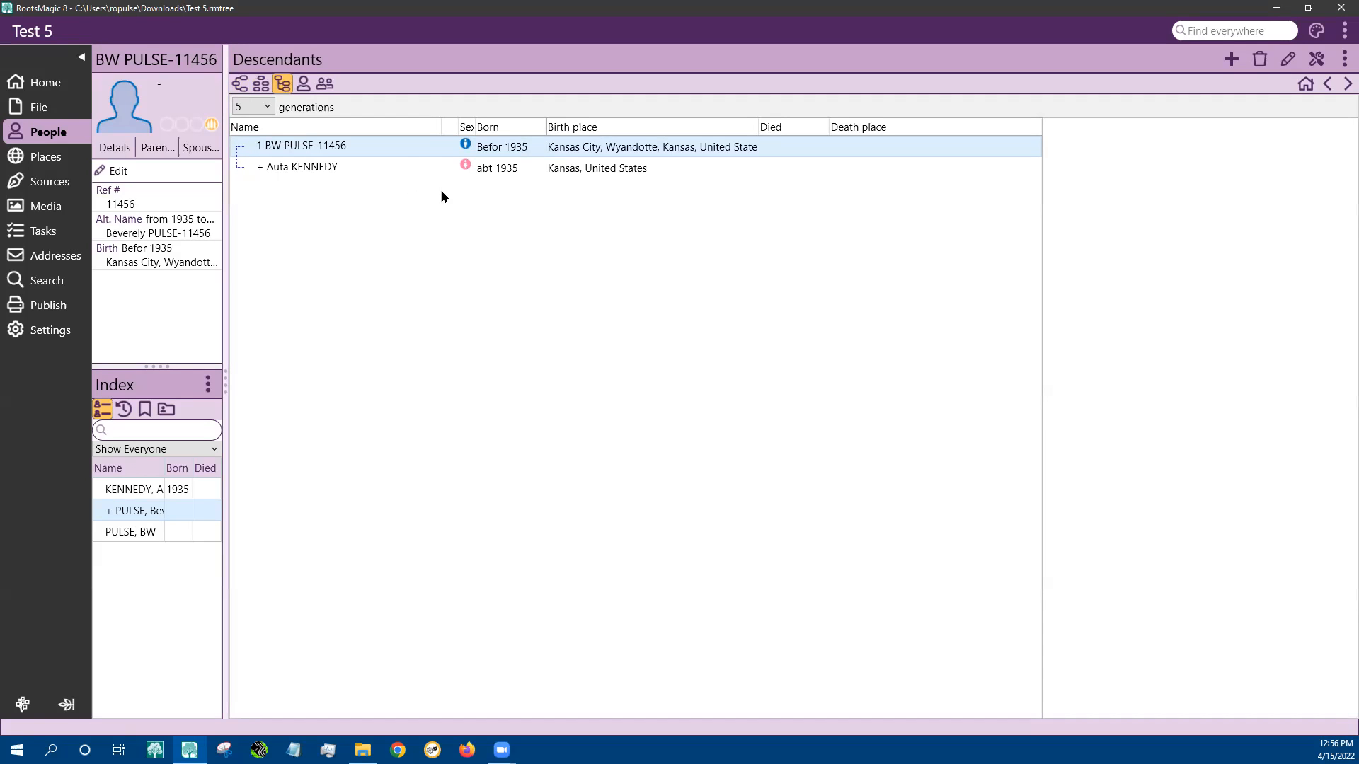
click(295, 84)
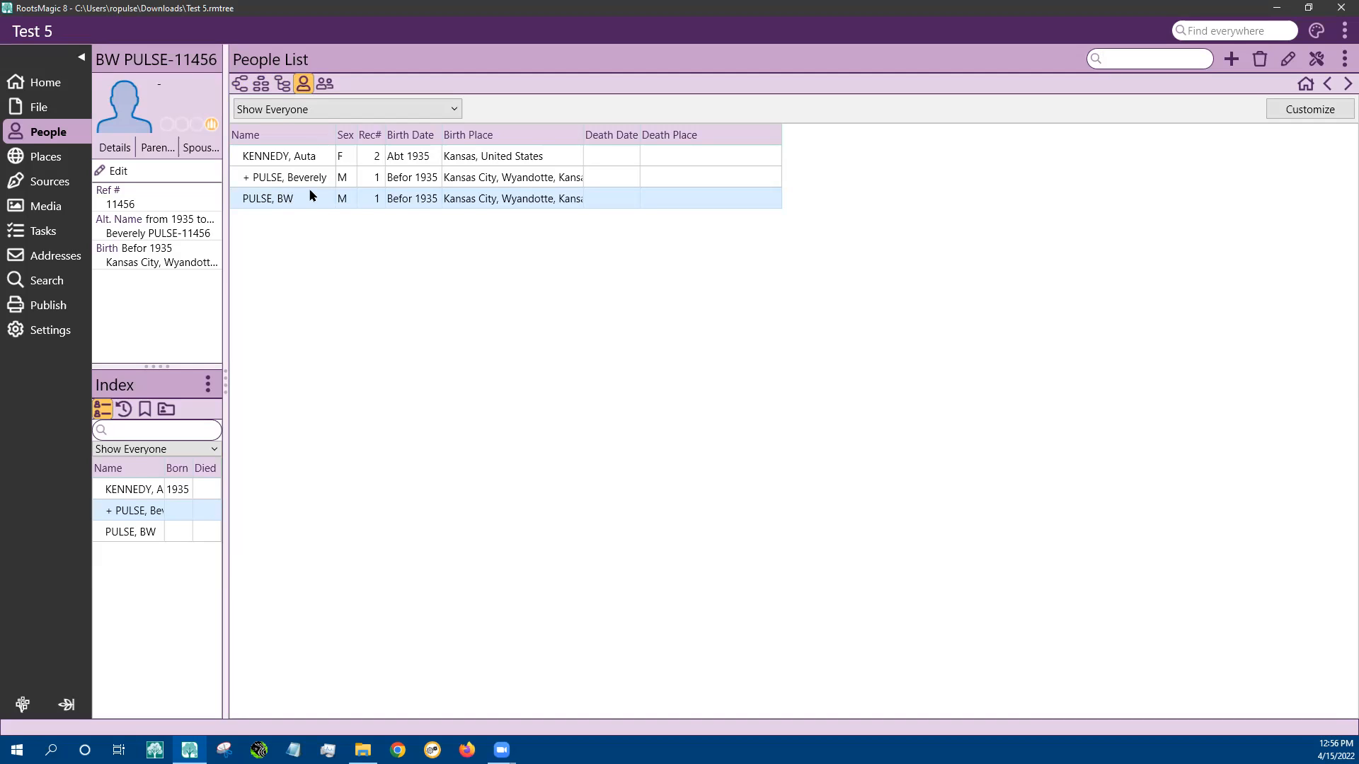
click(325, 83)
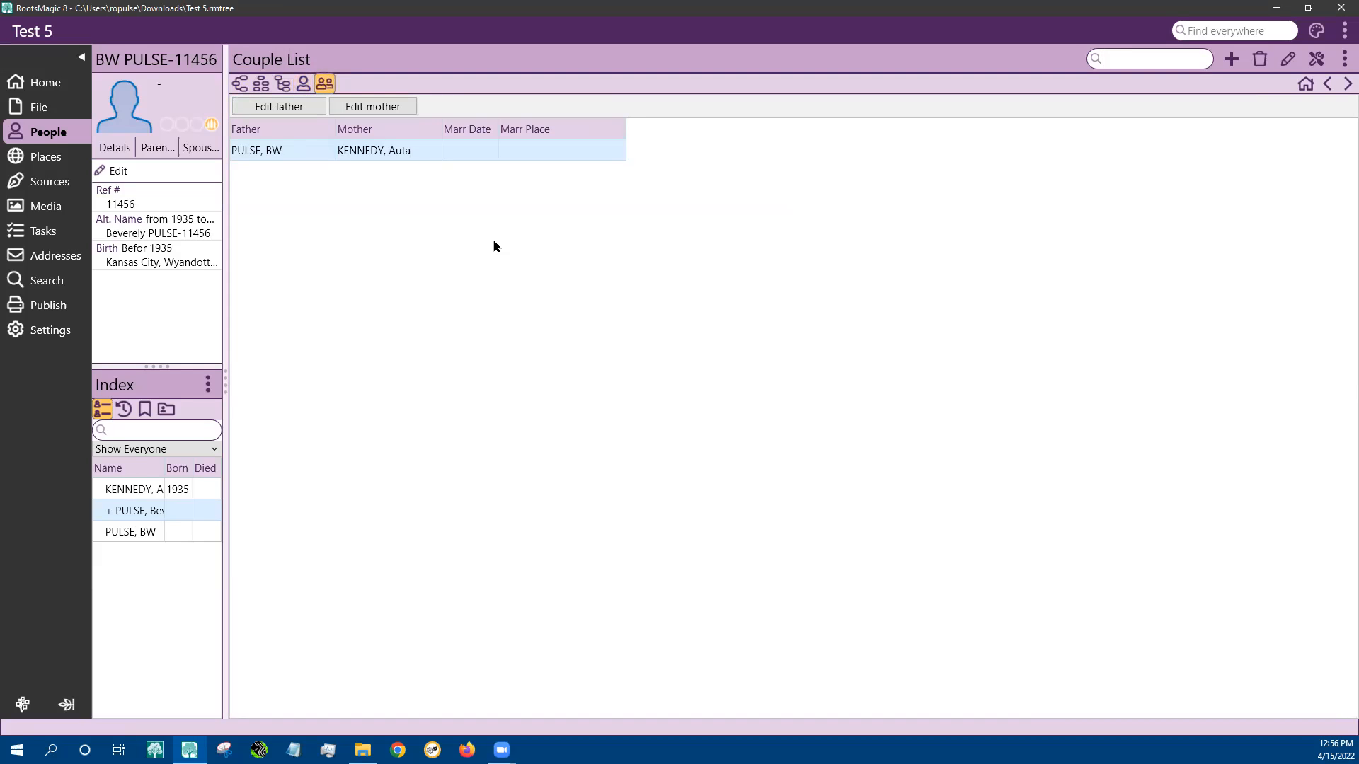
click(260, 83)
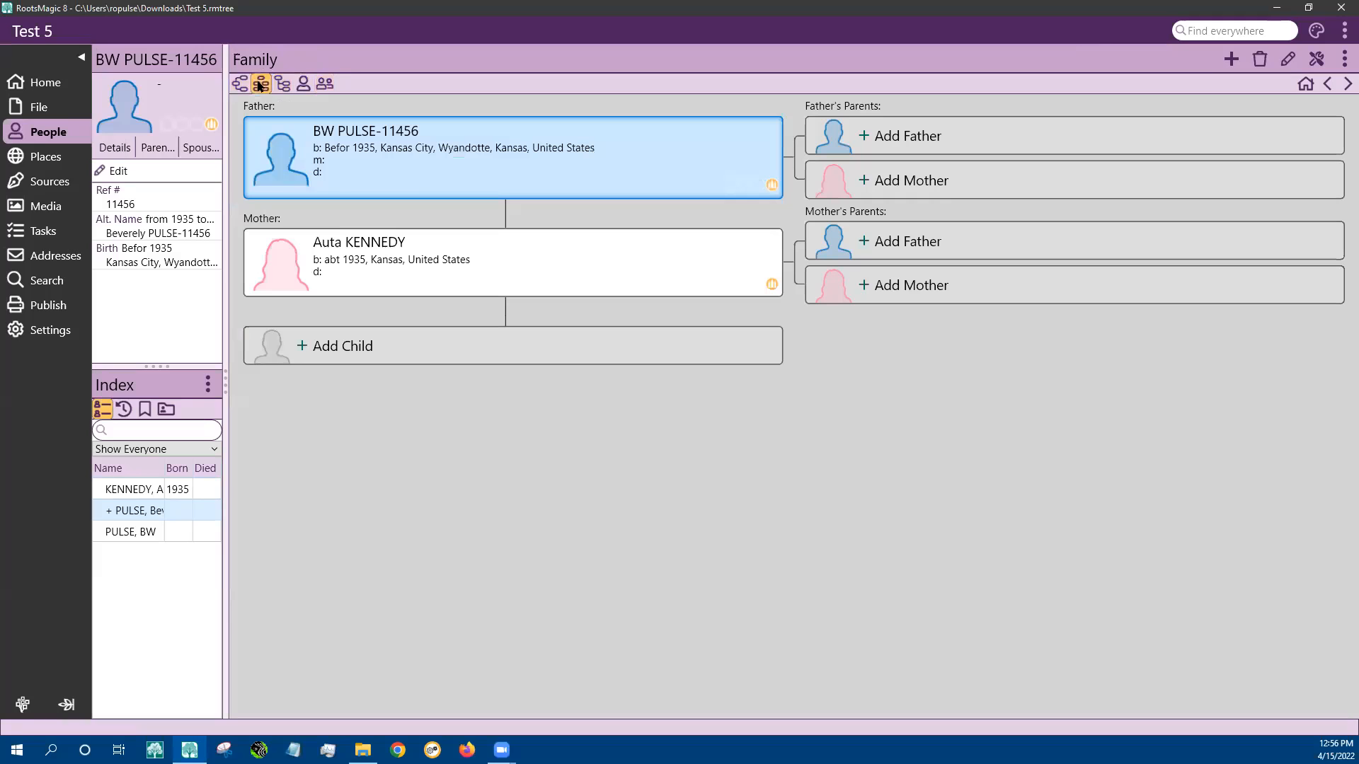
double_click(390, 136)
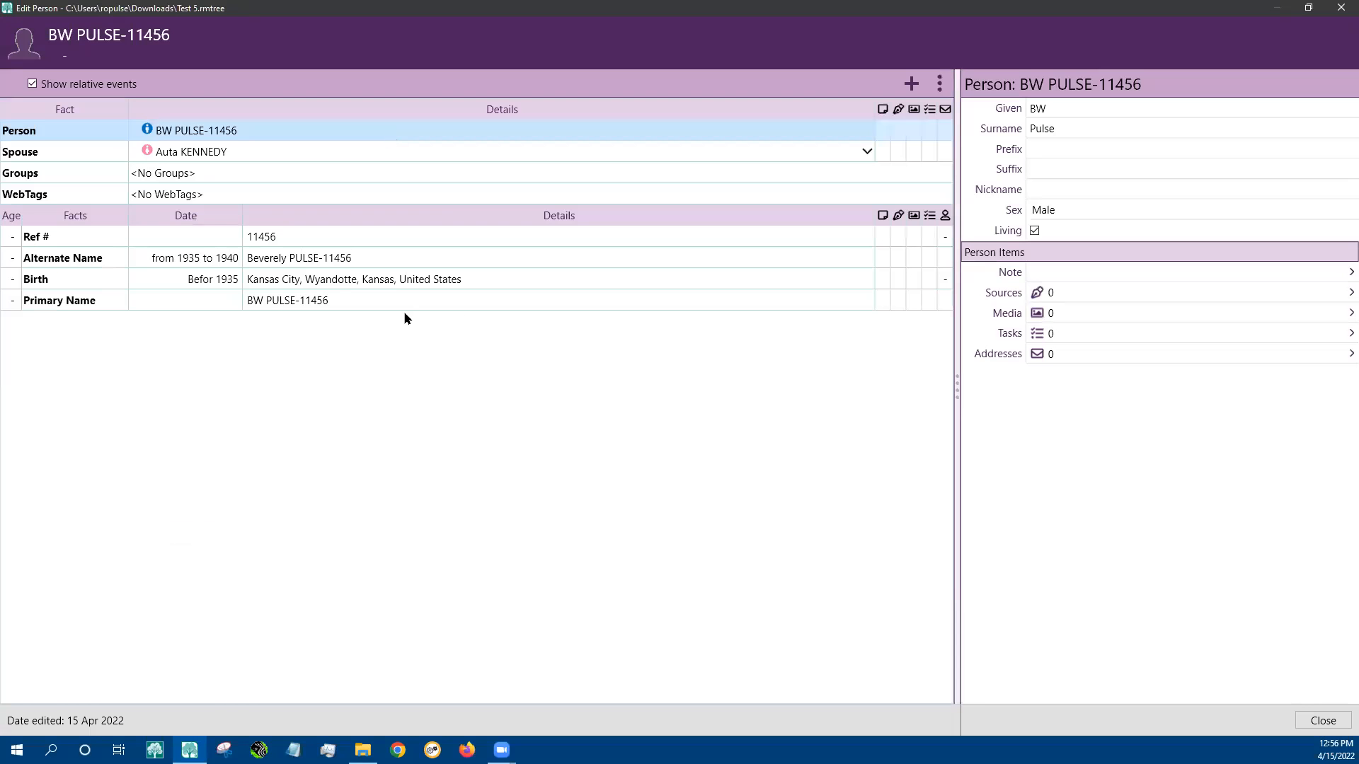
click(337, 263)
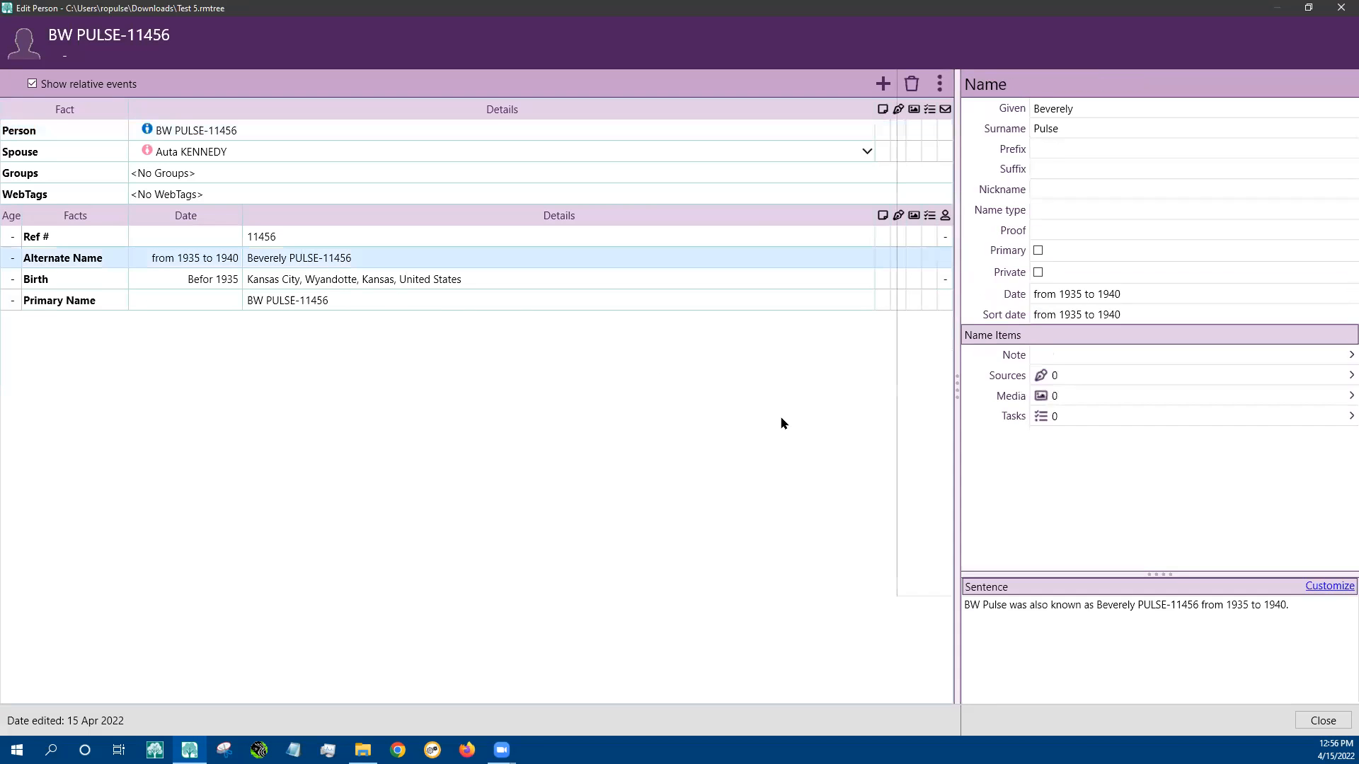
click(1037, 253)
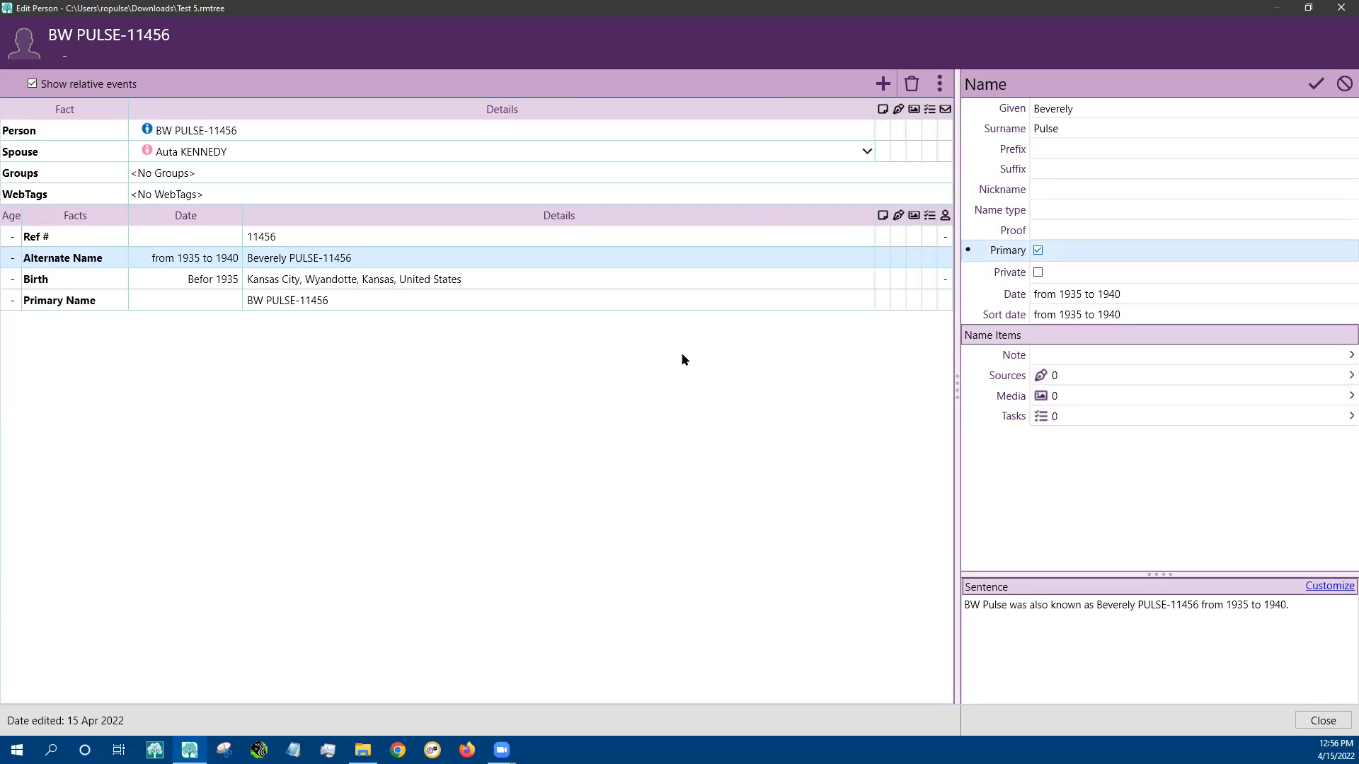
click(513, 286)
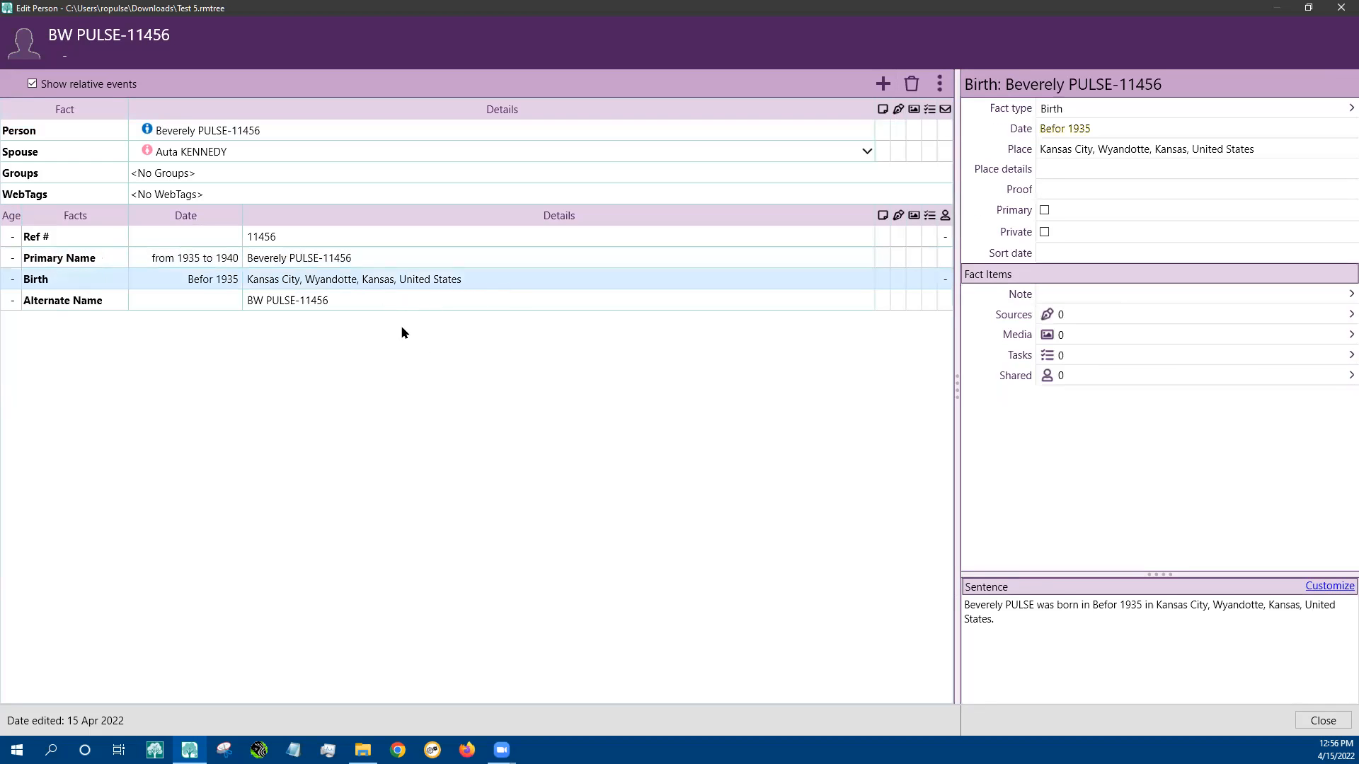
click(401, 306)
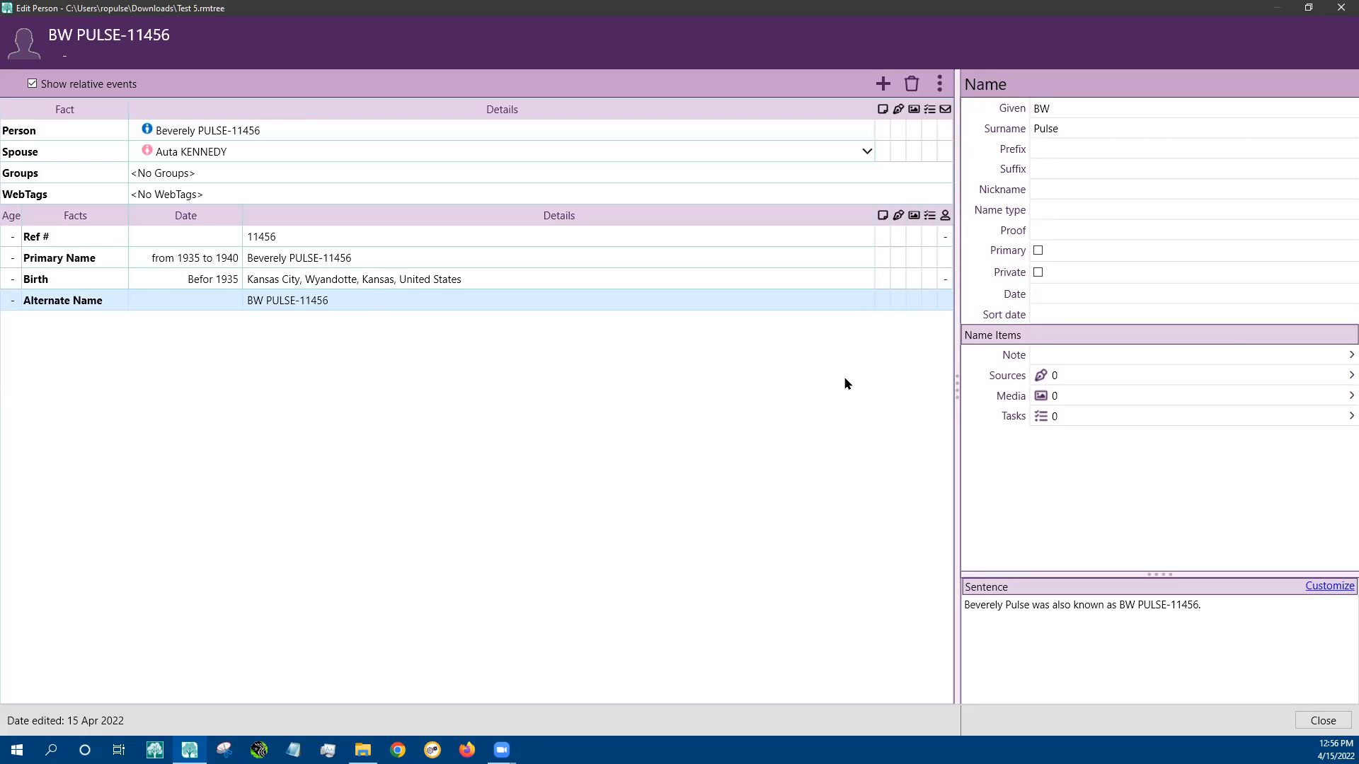
click(1068, 295)
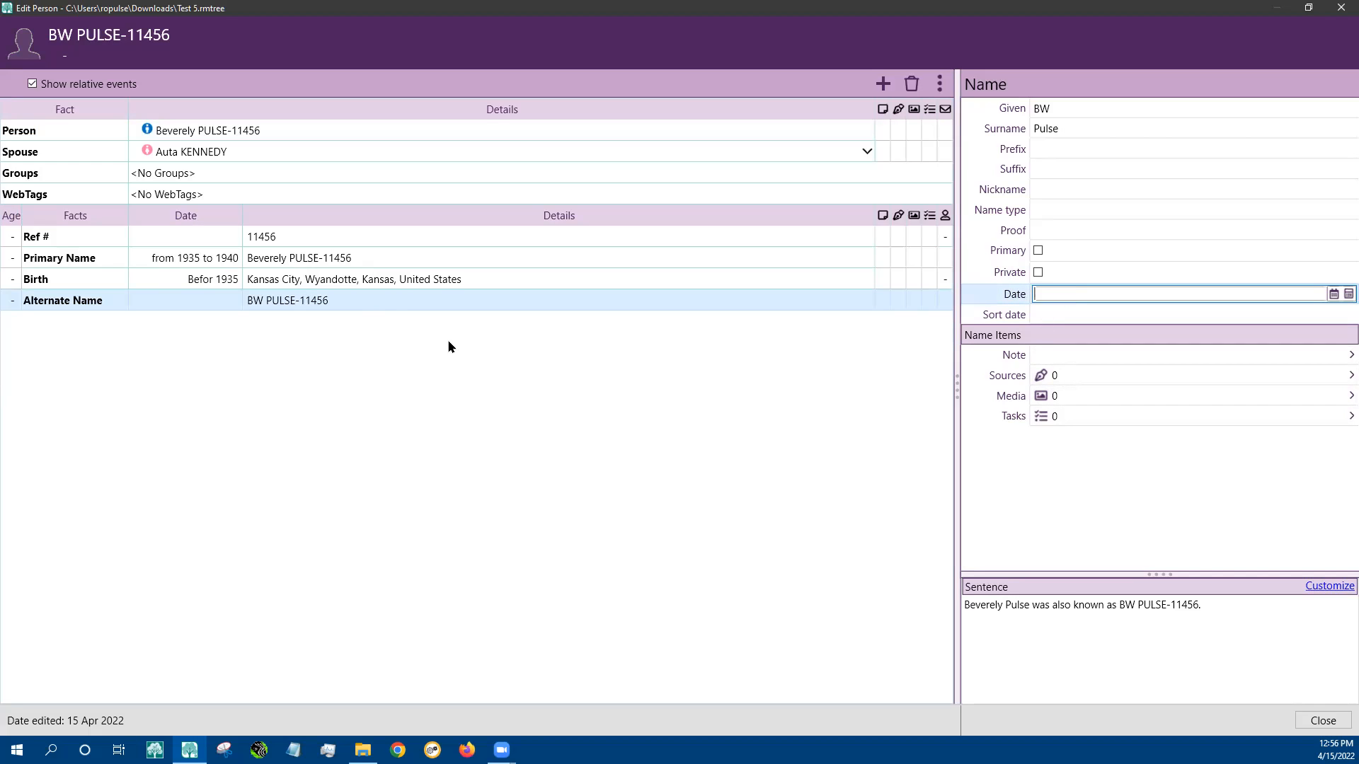
click(365, 301)
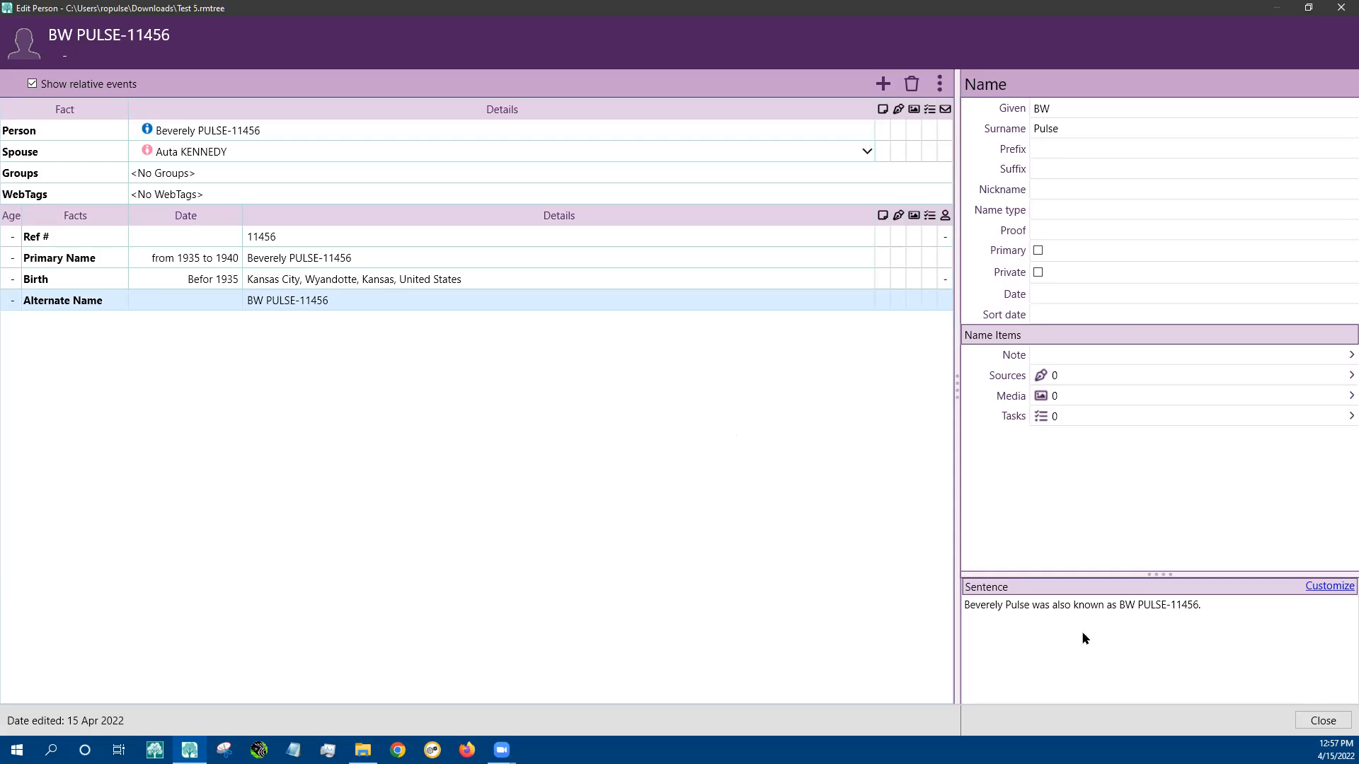
click(1322, 720)
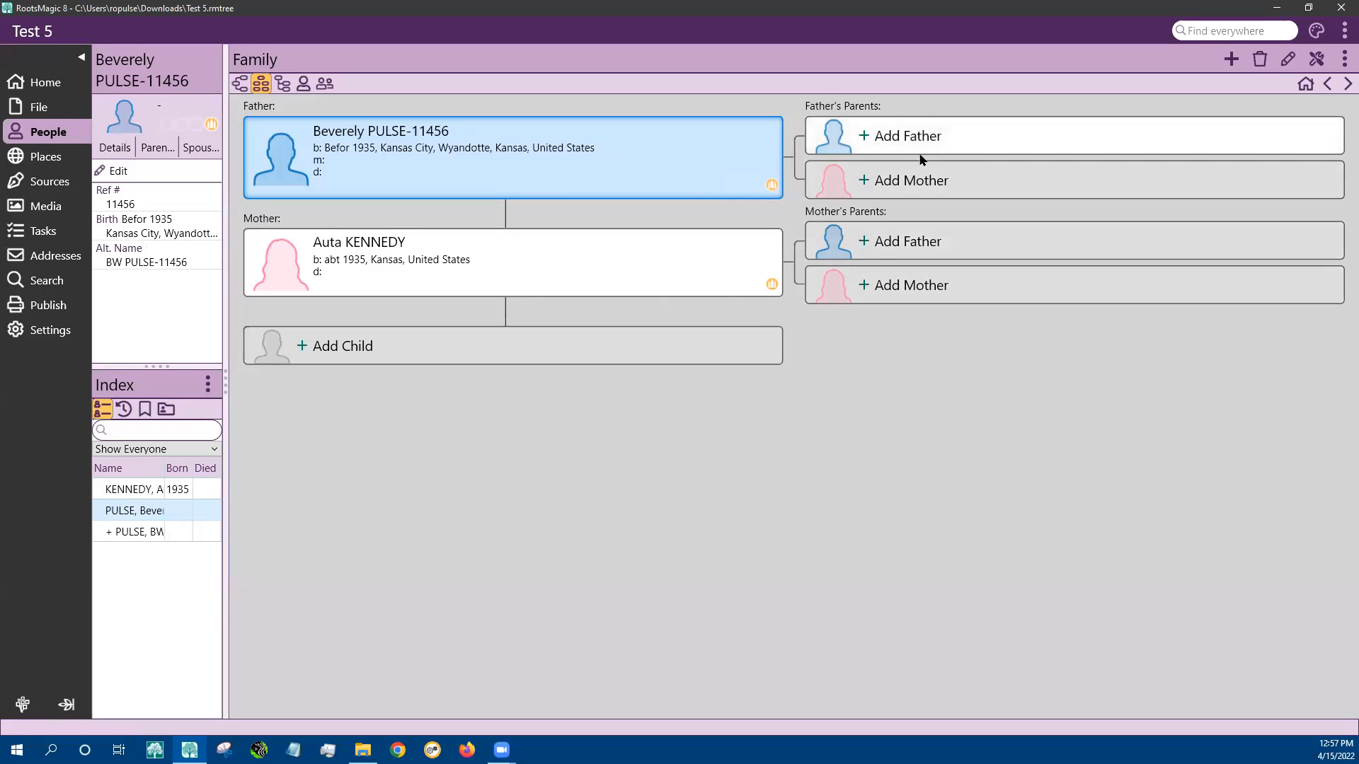
click(241, 86)
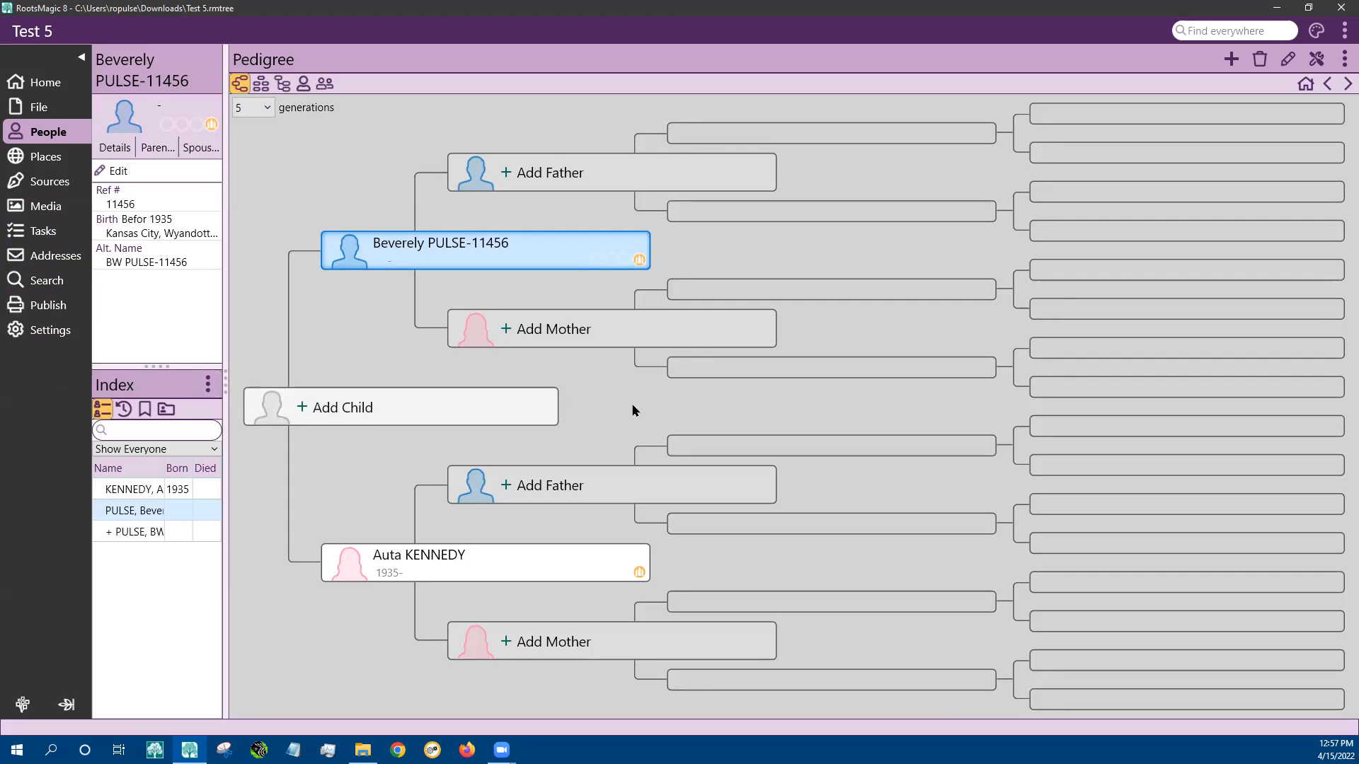
click(472, 571)
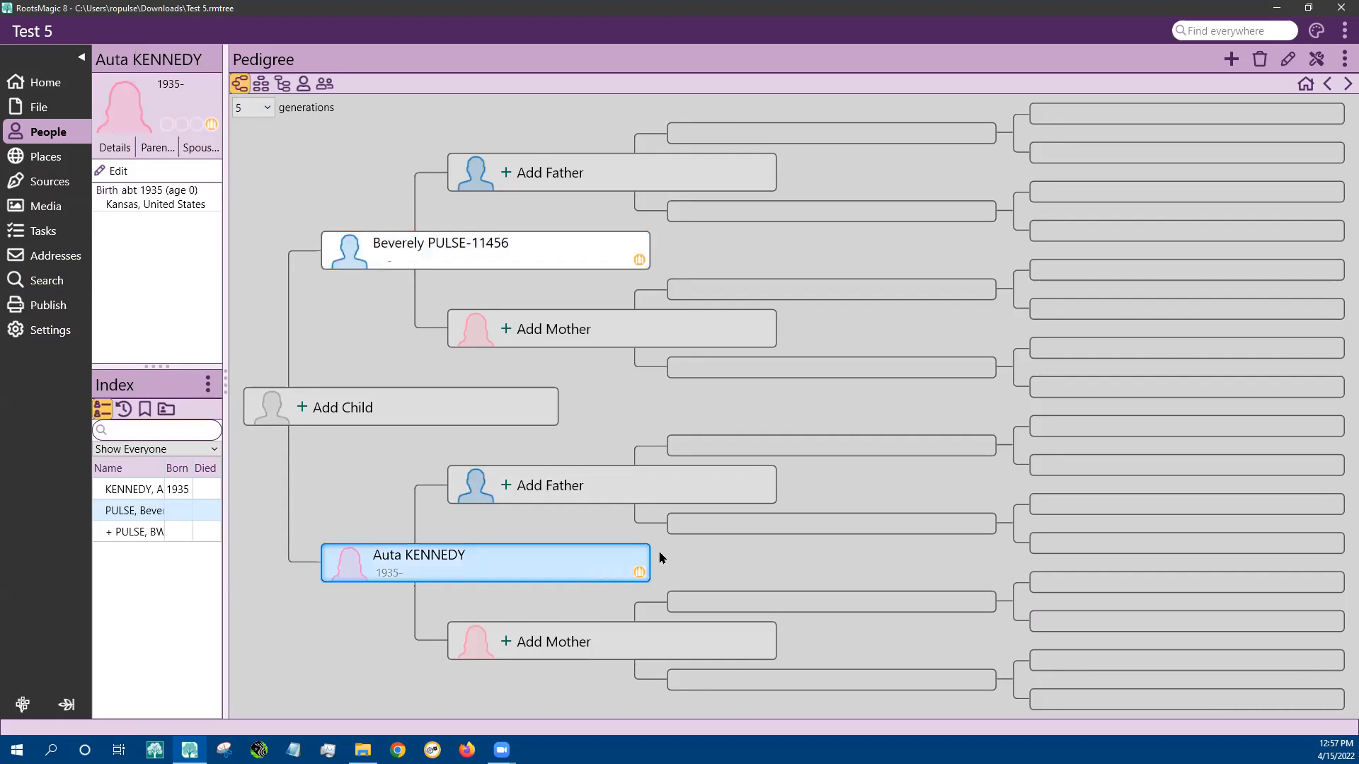